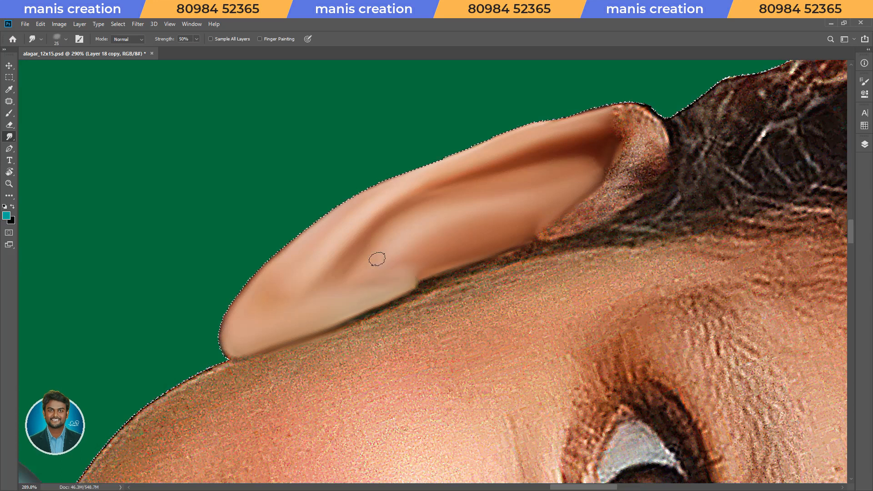
Smudge the grainy skin along the ear's inner edge beside the hairline and set the Smudge strength to 70%.
key("space")
left_click_drag(618, 174, 512, 296)
scroll(527, 316, "up", 2)
key("space")
mouse_move(530, 328)
left_mouse_down()
mouse_move(569, 276)
mouse_move(456, 319)
mouse_move(465, 318)
left_mouse_up()
key("7")
key("[")
Smooth the remaining grainy skin at the upper end of the ear with a smaller Smudge brush.
key("[")
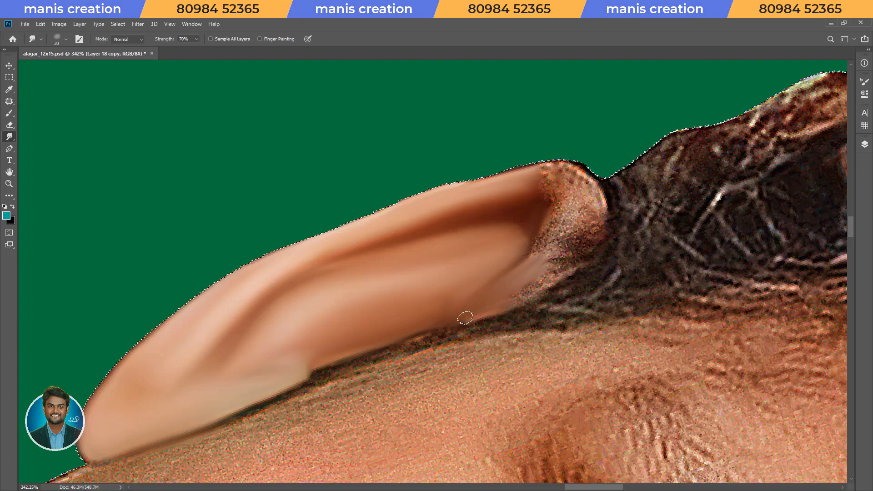
mouse_move(550, 248)
left_mouse_down()
mouse_move(564, 227)
mouse_move(563, 198)
mouse_move(544, 170)
mouse_move(523, 165)
mouse_move(572, 182)
mouse_move(574, 165)
mouse_move(591, 198)
mouse_move(583, 169)
mouse_move(592, 206)
mouse_move(581, 235)
mouse_move(589, 235)
mouse_move(573, 255)
mouse_move(585, 199)
mouse_move(578, 226)
mouse_move(556, 228)
mouse_move(557, 196)
mouse_move(544, 248)
mouse_move(536, 232)
mouse_move(543, 212)
mouse_move(525, 259)
mouse_move(507, 226)
mouse_move(526, 232)
mouse_move(510, 231)
mouse_move(519, 211)
left_mouse_up()
key("[")
key("[")
key("[")
key("Escape")
scroll(602, 203, "down", 6)
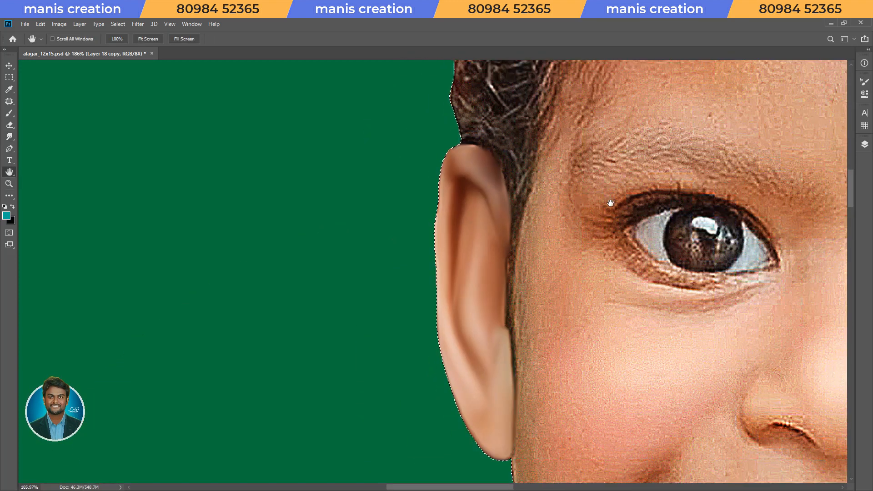
Smudge the middle of the cheek below the eye on the ear side at 70% strength.
scroll(497, 331, "up", 4)
left_click_drag(522, 265, 478, 355)
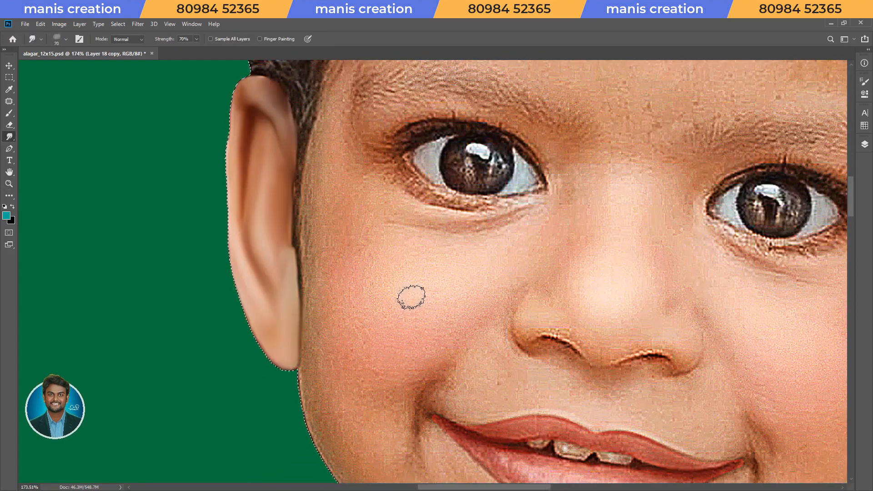
mouse_move(403, 301)
left_mouse_down()
mouse_move(434, 296)
mouse_move(446, 345)
left_mouse_up()
key("[")
key("[")
key("[")
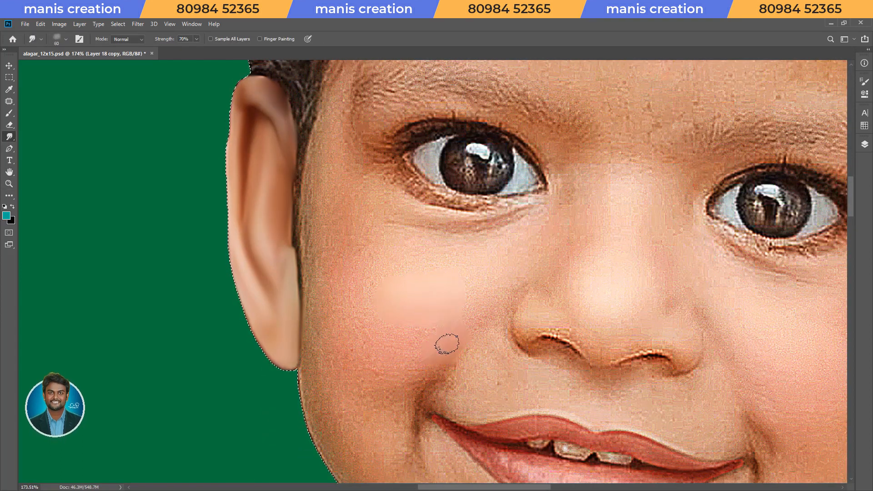
Smudge the rest of the cheek from the ear side up to the inner eye corner, adjusting the brush size.
key("]")
key("]")
key("]")
mouse_move(468, 291)
left_mouse_down()
mouse_move(427, 321)
mouse_move(406, 322)
mouse_move(369, 291)
mouse_move(366, 335)
mouse_move(391, 351)
mouse_move(434, 349)
left_mouse_up()
key("]")
key("[")
key("[")
key("[")
key("]")
key("]")
mouse_move(370, 261)
left_mouse_down()
mouse_move(400, 261)
mouse_move(390, 249)
mouse_move(473, 257)
left_mouse_up()
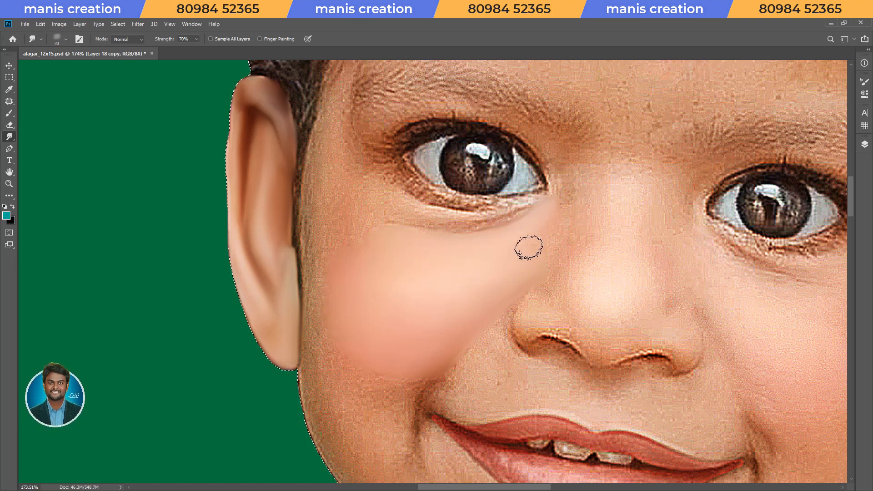
key("[")
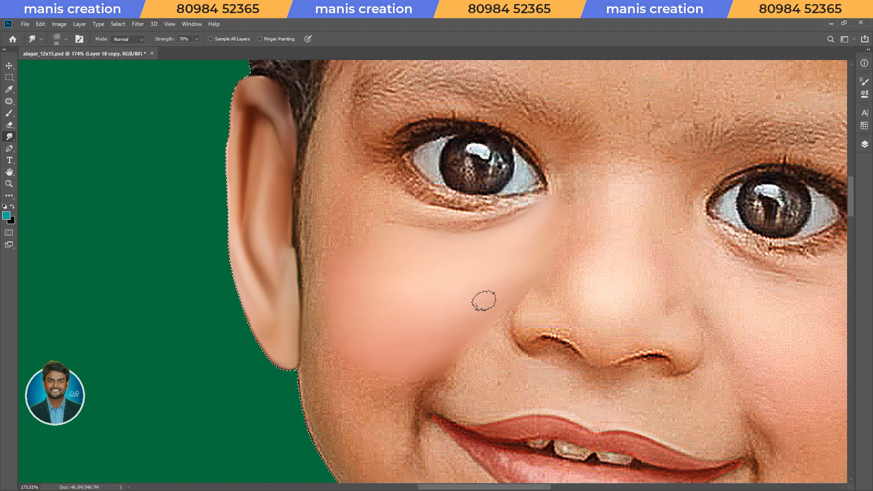
Smudge the narrow strip of skin along the face edge beside the ear with a smaller brush.
key("r")
left_click_drag(482, 223, 504, 287)
left_click_drag(412, 146, 447, 148)
mouse_move(448, 149)
left_mouse_down()
mouse_move(450, 242)
mouse_move(458, 251)
left_mouse_up()
key("[")
key("[")
left_click_drag(228, 341, 247, 324)
left_click_drag(308, 289, 392, 233)
mouse_move(452, 198)
left_mouse_down()
mouse_move(515, 157)
mouse_move(540, 155)
mouse_move(548, 182)
mouse_move(478, 217)
mouse_move(401, 243)
mouse_move(455, 193)
mouse_move(319, 277)
mouse_move(366, 240)
mouse_move(335, 261)
left_mouse_up()
Blend the face-edge strip into the smoothed cheek with a larger Smudge brush.
key("]")
key("]")
key("]")
key("[")
key("[")
Smudge the outer side of the face with strokes that follow its contour.
key("[")
key("[")
key("]")
key("]")
key("]")
mouse_move(321, 293)
left_mouse_down()
mouse_move(340, 300)
mouse_move(394, 266)
mouse_move(436, 272)
mouse_move(426, 271)
mouse_move(454, 296)
left_mouse_up()
key("]")
mouse_move(293, 333)
left_mouse_down()
mouse_move(267, 340)
mouse_move(330, 288)
left_mouse_up()
key("[")
Smudge the lower cheek and jaw edge below the earlobe, varying the brush size.
key("[")
key("[")
mouse_move(583, 158)
left_mouse_down()
mouse_move(609, 145)
mouse_move(581, 141)
mouse_move(608, 148)
mouse_move(672, 113)
mouse_move(726, 107)
left_mouse_up()
key("]")
Smudge the skin beside the mouth corner along the outer side of the smile crease with a smaller brush.
key("[")
key("[")
key("]")
key("]")
key("]")
left_click_drag(562, 183, 595, 171)
key("]")
key("space")
left_click_drag(327, 353, 619, 156)
key("r")
left_click_drag(458, 329, 425, 334)
key("ctrl+space")
left_click_drag(409, 300, 419, 300)
mouse_move(340, 342)
left_mouse_down()
mouse_move(291, 400)
mouse_move(370, 286)
mouse_move(399, 295)
mouse_move(496, 219)
mouse_move(534, 203)
mouse_move(589, 200)
mouse_move(515, 264)
mouse_move(445, 296)
mouse_move(458, 273)
mouse_move(574, 220)
mouse_move(458, 351)
mouse_move(491, 337)
mouse_move(574, 250)
mouse_move(446, 348)
left_mouse_up()
key("]")
key("]")
key("]")
key("]")
key("]")
key("[")
key("[")
key("[")
key("r")
key("space")
mouse_move(421, 236)
left_mouse_down()
mouse_move(419, 267)
mouse_move(444, 306)
mouse_move(451, 299)
mouse_move(413, 247)
left_mouse_up()
key("[")
key("[")
key("[")
key("r")
mouse_move(501, 329)
left_mouse_down()
mouse_move(513, 314)
mouse_move(514, 207)
left_mouse_up()
key("space")
key("[")
key("[")
left_click_drag(444, 298, 454, 277)
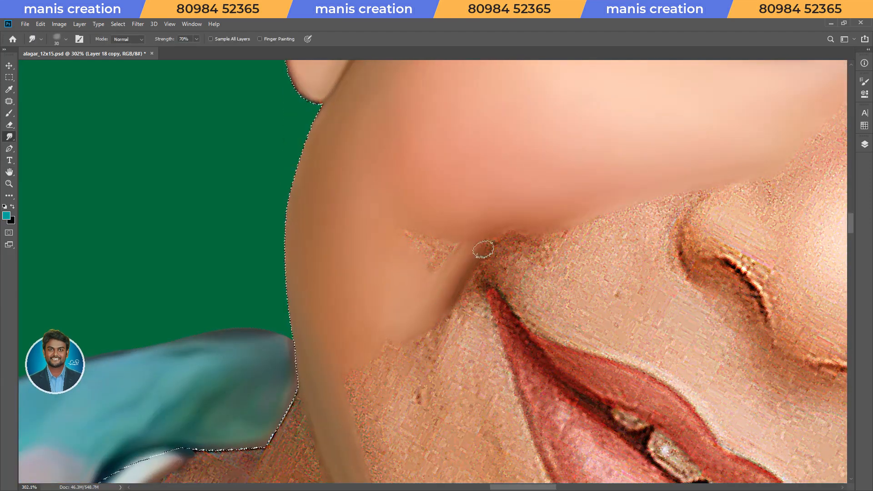
Smudge the smile crease above the mouth corner and blend the grainy patch beside it with a larger brush.
mouse_move(537, 223)
left_mouse_down()
mouse_move(465, 266)
mouse_move(444, 305)
left_mouse_up()
key("]")
key("]")
key("]")
key("]")
left_click_drag(415, 241, 406, 246)
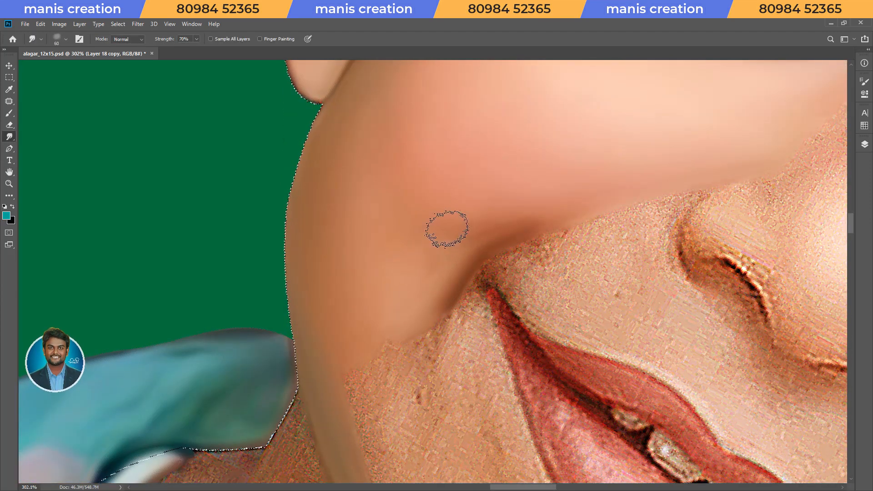
key("]")
key("]")
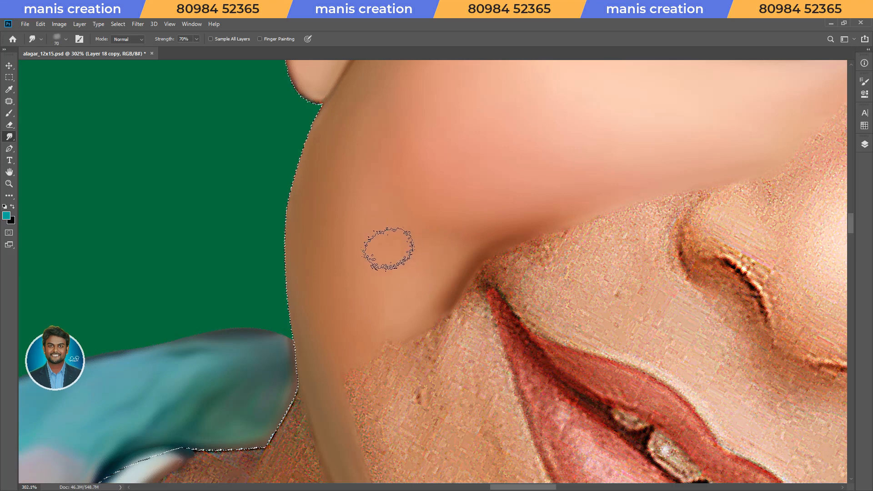
Set the Smudge strength to 50% and soften the lower cheek with a size 70 brush.
key("[")
key("[")
key("5")
key("Escape")
left_click_drag(515, 302, 494, 291)
left_click_drag(493, 291, 530, 366)
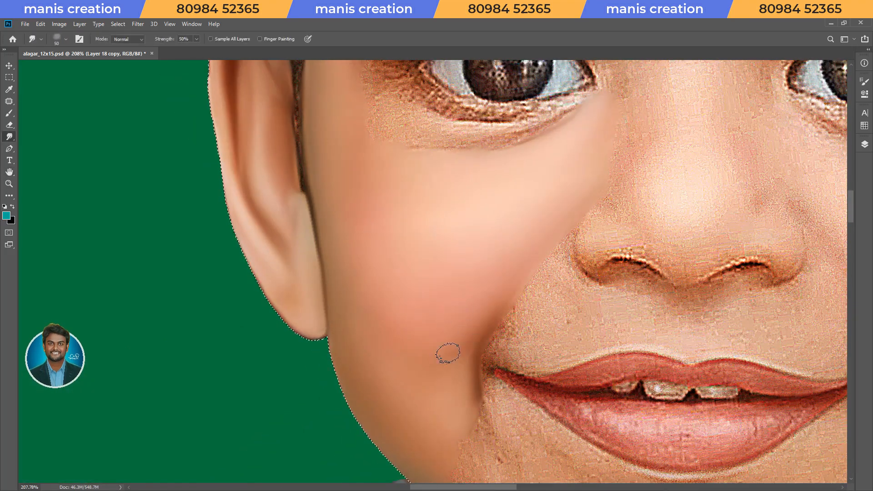
key("]")
key("]")
key("]")
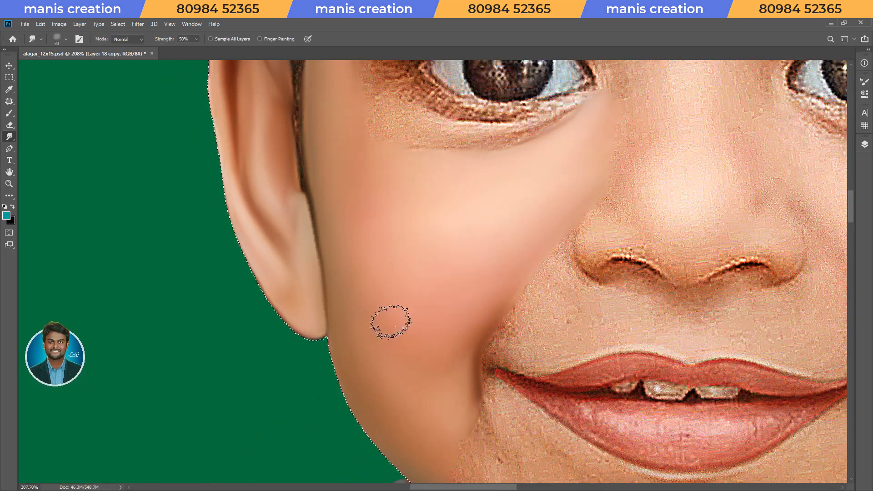
Smudge the skin along the upper lip's outer edge from the mouth corner at 70% strength.
key("r")
left_click_drag(691, 371, 673, 150)
scroll(672, 150, "up", 5)
mouse_move(595, 167)
left_mouse_down()
mouse_move(547, 380)
mouse_move(530, 332)
mouse_move(437, 291)
left_mouse_up()
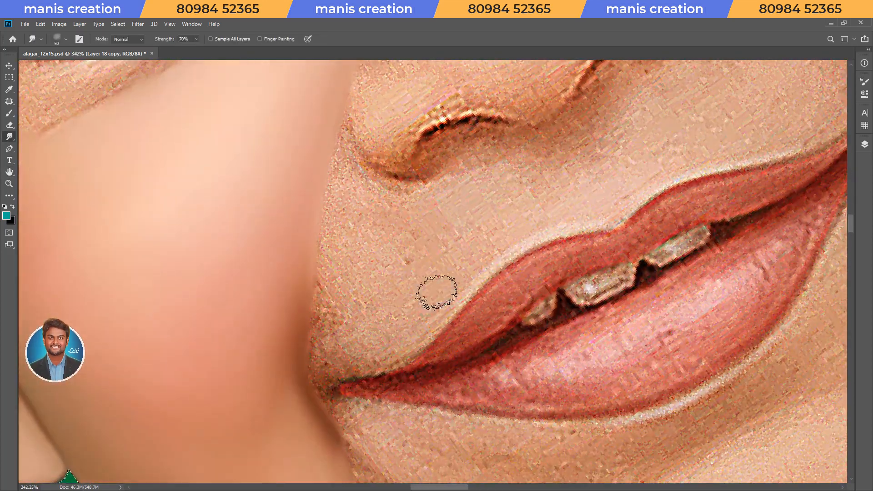
left_click_drag(374, 362, 472, 275)
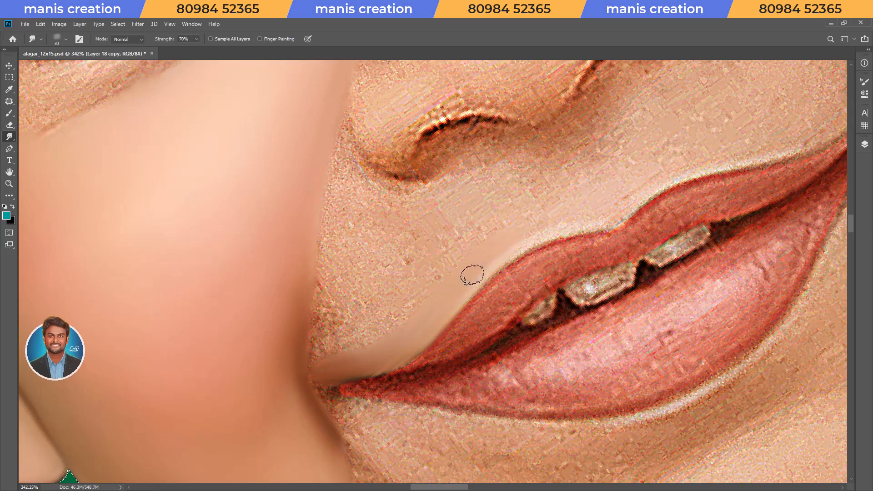
mouse_move(472, 173)
left_mouse_down()
mouse_move(529, 138)
mouse_move(543, 194)
mouse_move(534, 156)
mouse_move(534, 205)
mouse_move(482, 175)
mouse_move(444, 202)
mouse_move(470, 238)
mouse_move(512, 175)
mouse_move(483, 166)
mouse_move(556, 135)
mouse_move(584, 194)
mouse_move(620, 191)
mouse_move(572, 130)
left_mouse_up()
key("bracketright")
key("bracketright")
key("bracketright")
Smudge the skin between the cheek crease and the upper lip, working towards the nostril.
mouse_move(401, 219)
left_mouse_down()
mouse_move(391, 203)
mouse_move(411, 259)
mouse_move(430, 280)
left_mouse_up()
key("r")
key("Escape")
mouse_move(376, 254)
left_mouse_down()
mouse_move(424, 296)
mouse_move(347, 293)
mouse_move(416, 333)
mouse_move(376, 333)
left_mouse_up()
key("bracketright")
key("bracketleft")
mouse_move(339, 295)
left_mouse_down()
mouse_move(409, 271)
mouse_move(376, 278)
mouse_move(581, 170)
left_mouse_up()
key("bracketright")
key("bracketright")
key("bracketright")
key("bracketright")
key("bracketright")
Smooth the remaining grainy skin below the nose and beside the nostril, adjusting the Smudge brush size.
left_click_drag(401, 218, 469, 180)
key("bracketleft")
key("bracketleft")
key("bracketleft")
key("bracketleft")
key("bracketleft")
key("bracketleft")
mouse_move(522, 251)
left_mouse_down()
mouse_move(527, 224)
mouse_move(555, 193)
mouse_move(509, 243)
mouse_move(502, 233)
mouse_move(438, 296)
mouse_move(418, 298)
left_mouse_up()
key("bracketright")
key("bracketright")
key("bracketright")
key("bracketright")
Set the Smudge strength to 50% and blend the smile crease into the skin above the upper lip.
key("bracketright")
key("bracketright")
key("bracketright")
key("bracketleft")
key("bracketleft")
key("bracketleft")
key("5")
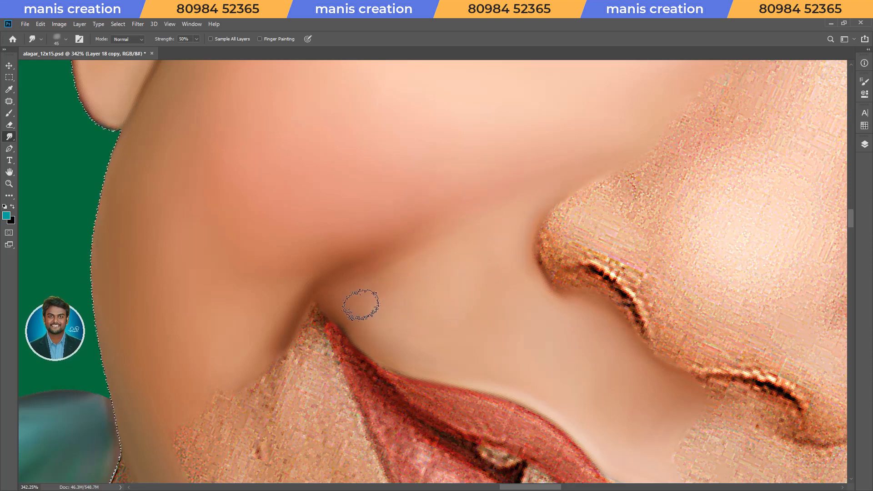
key("bracketright")
key("bracketright")
key("bracketright")
key("bracketleft")
key("bracketleft")
key("bracketleft")
key("bracketleft")
Soften the transition between cheek and upper-lip skin at 32% Smudge strength, and restore the strength to 50%.
key("3")
key("2")
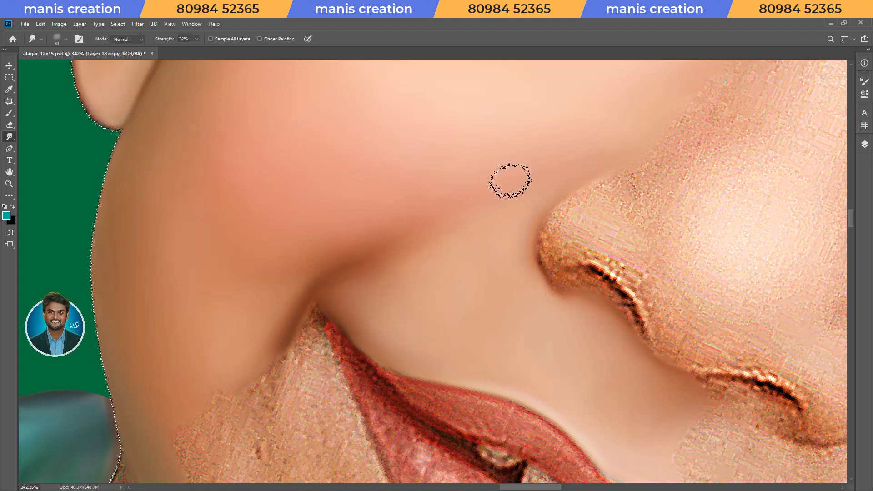
key("Escape")
left_click_drag(496, 277, 436, 282)
mouse_move(582, 291)
left_mouse_down()
mouse_move(613, 259)
mouse_move(592, 182)
mouse_move(516, 302)
left_mouse_up()
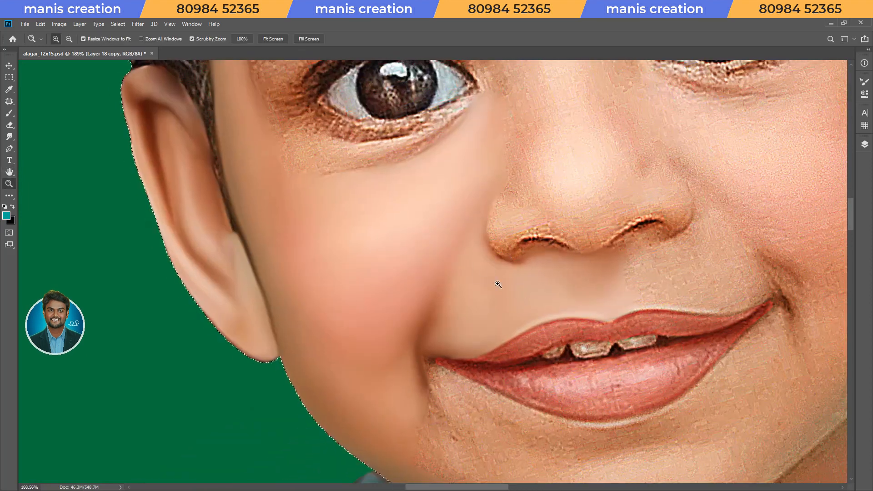
key("5")
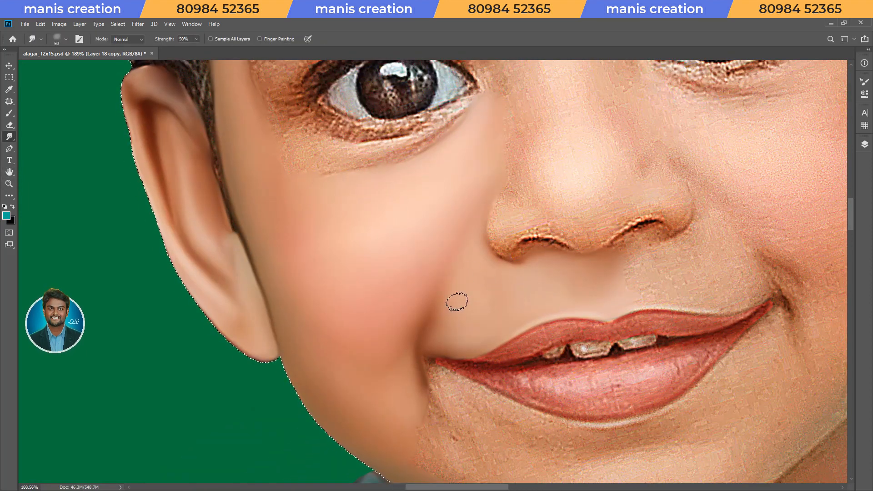
Touch up the smudged skin between the nostril and cheek with a smaller brush, and save the document.
key("bracketleft")
key("bracketleft")
key("bracketleft")
key("bracketleft")
left_click_drag(520, 266, 539, 263)
key("Escape")
scroll(525, 297, "down", 3)
left_click_drag(529, 196, 553, 331)
key("ctrl+s")
Smudge a smooth band of skin along the upper eyelid just above the lashes at 70% strength.
key("r")
left_click_drag(566, 303, 577, 224)
left_click_drag(471, 230, 523, 232)
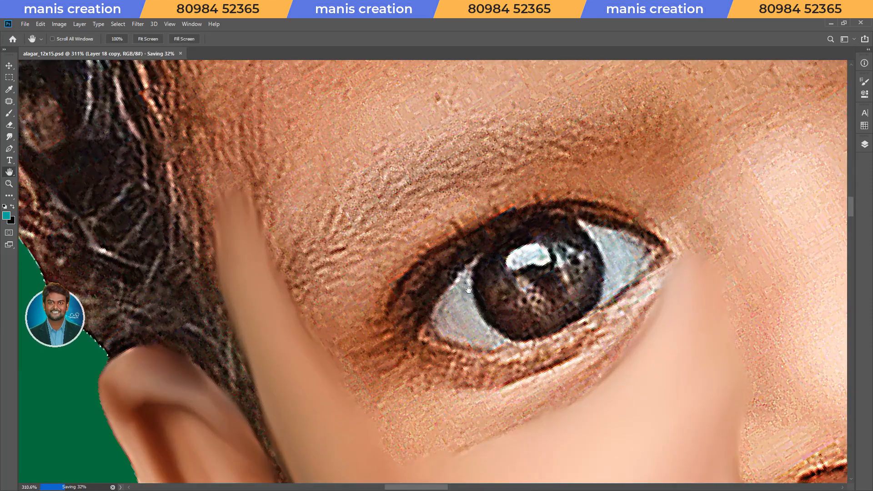
left_click_drag(395, 247, 414, 295)
mouse_move(396, 369)
left_mouse_down()
mouse_move(397, 353)
mouse_move(482, 269)
mouse_move(572, 237)
left_mouse_up()
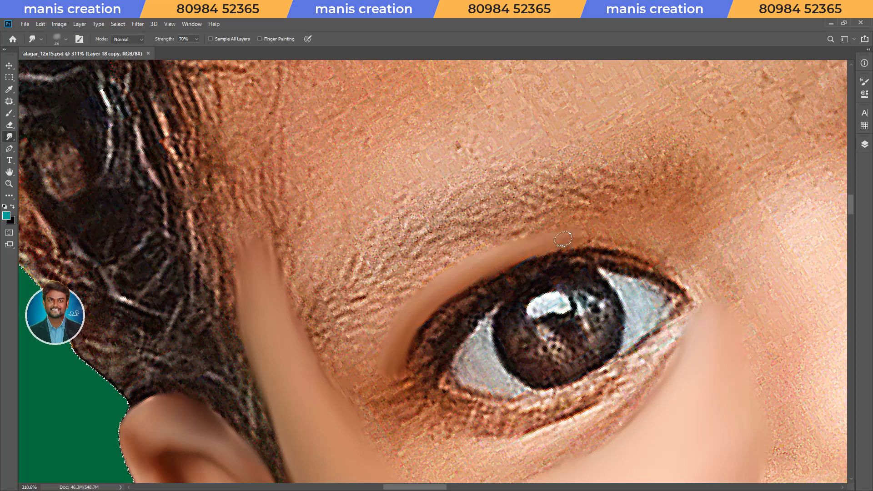
left_click_drag(655, 247, 707, 281)
Widen the smoothed band above the eye from the outer corner to the inner corner with a larger Smudge brush.
key("bracketright")
key("bracketright")
mouse_move(389, 356)
left_mouse_down()
mouse_move(372, 407)
mouse_move(384, 317)
mouse_move(514, 232)
left_mouse_up()
key("r")
left_click_drag(658, 247, 542, 160)
key("space")
left_click_drag(514, 110, 514, 210)
key("bracketleft")
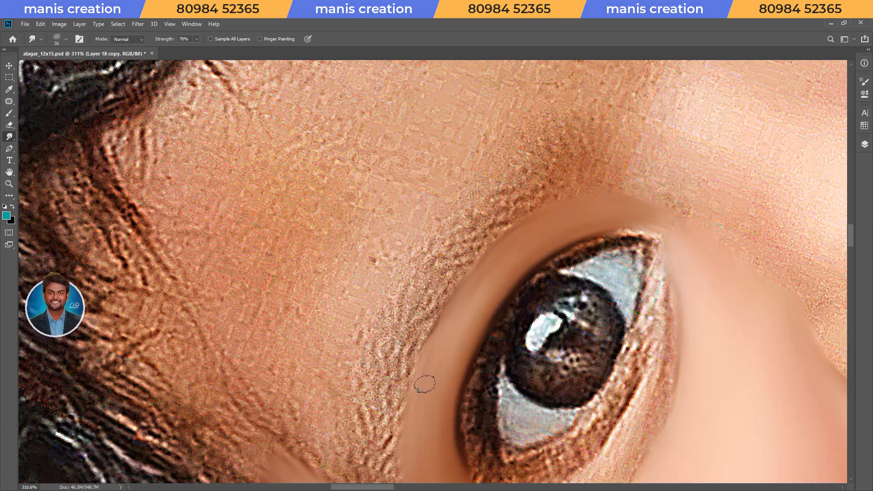
Blend the skin at the outer eye corner into the smoothed temple with a larger Smudge brush.
key("Escape")
left_click_drag(540, 230, 492, 232)
left_click_drag(561, 355, 607, 299)
left_click_drag(423, 238, 473, 239)
key("bracketright")
key("bracketright")
key("bracketright")
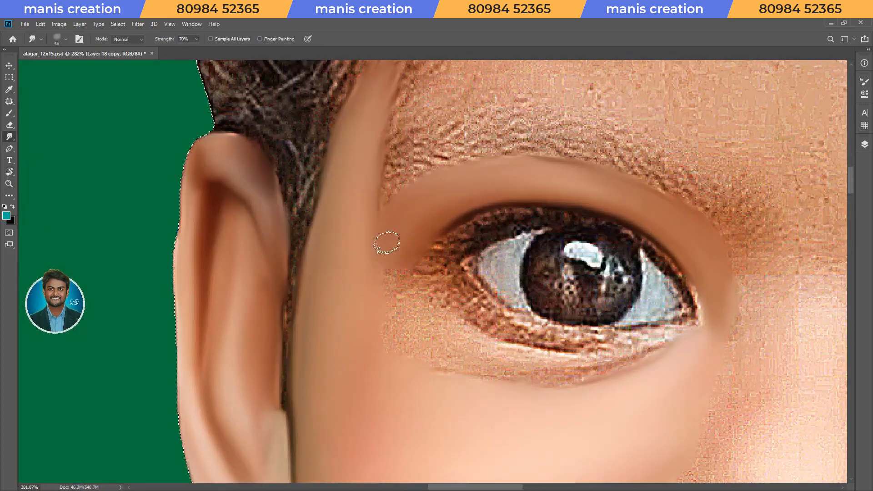
Smudge the lower eyelid rim along the edge of the eyeball from the inner to the outer corner.
key("r")
left_click_drag(435, 340, 501, 336)
left_click_drag(645, 219, 666, 218)
left_click_drag(565, 182, 499, 283)
key("bracketleft")
left_click_drag(454, 339, 568, 241)
key("r")
mouse_move(459, 381)
left_mouse_down()
mouse_move(501, 378)
mouse_move(545, 305)
left_mouse_up()
key("bracketright")
left_click_drag(406, 312, 534, 245)
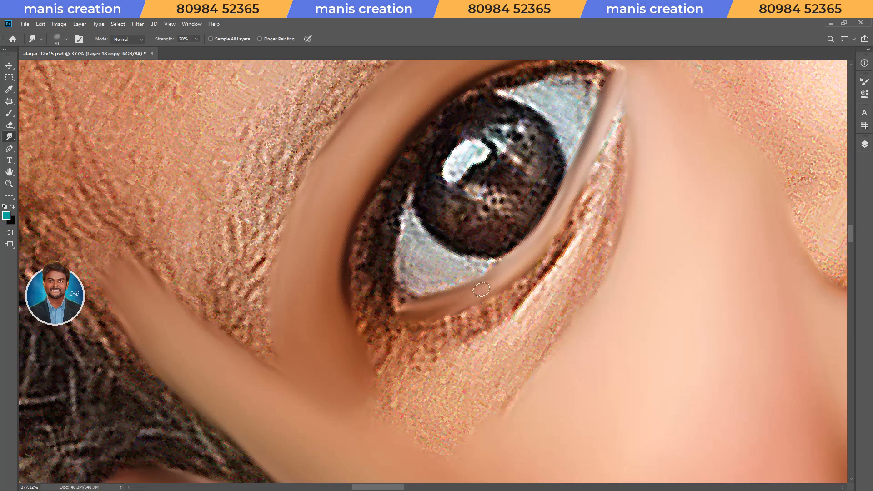
mouse_move(498, 283)
left_mouse_down()
mouse_move(523, 276)
mouse_move(495, 307)
left_mouse_up()
Refine the lower eyelid fold between the outer and inner eye corners using a size 20 Smudge brush.
key("r")
mouse_move(511, 325)
left_mouse_down()
mouse_move(464, 363)
mouse_move(375, 199)
left_mouse_up()
left_click_drag(370, 204, 542, 205)
key("bracketleft")
left_click_drag(407, 327, 449, 271)
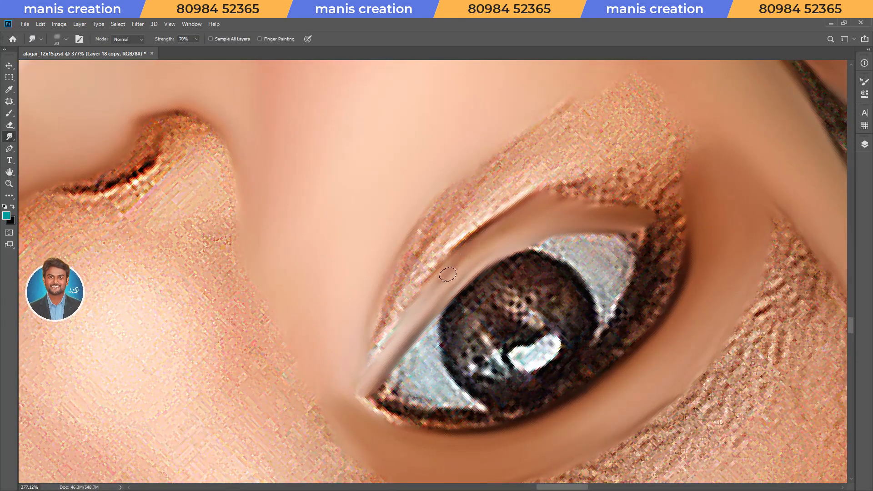
left_click_drag(525, 218, 637, 203)
mouse_move(512, 220)
left_mouse_down()
mouse_move(457, 246)
mouse_move(398, 338)
left_mouse_up()
Smooth the grainy skin below the lower eyelid into the cheek, keeping the soft under-eye crease.
key("bracketleft")
key("bracketleft")
key("bracketleft")
left_click_drag(459, 146, 429, 191)
key("bracketright")
key("bracketright")
key("bracketright")
key("bracketright")
key("bracketright")
key("bracketright")
left_click_drag(443, 255, 622, 203)
key("bracketright")
mouse_move(458, 224)
left_mouse_down()
mouse_move(549, 185)
mouse_move(598, 141)
left_mouse_up()
key("bracketleft")
key("bracketleft")
key("bracketleft")
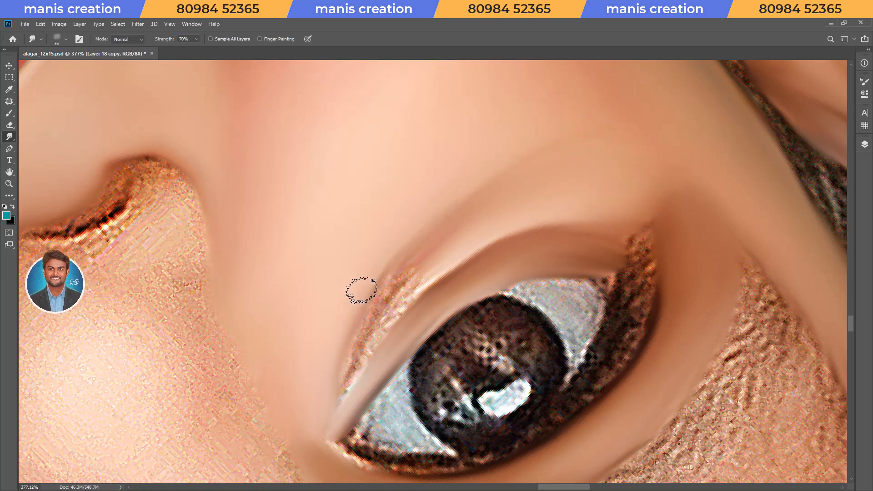
Set the Smudge strength to 60% and blend the remaining grain of the under-eye crease near the inner corner.
key("6")
left_click_drag(357, 314, 327, 284)
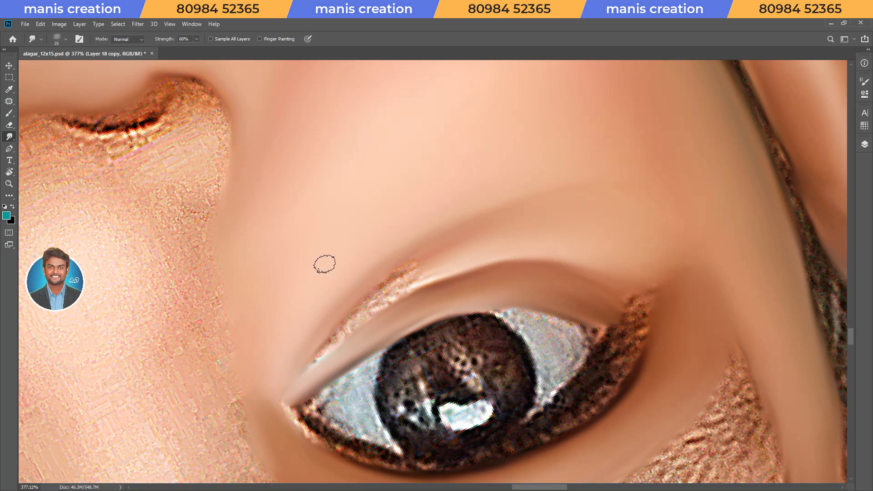
left_click_drag(366, 316, 387, 296)
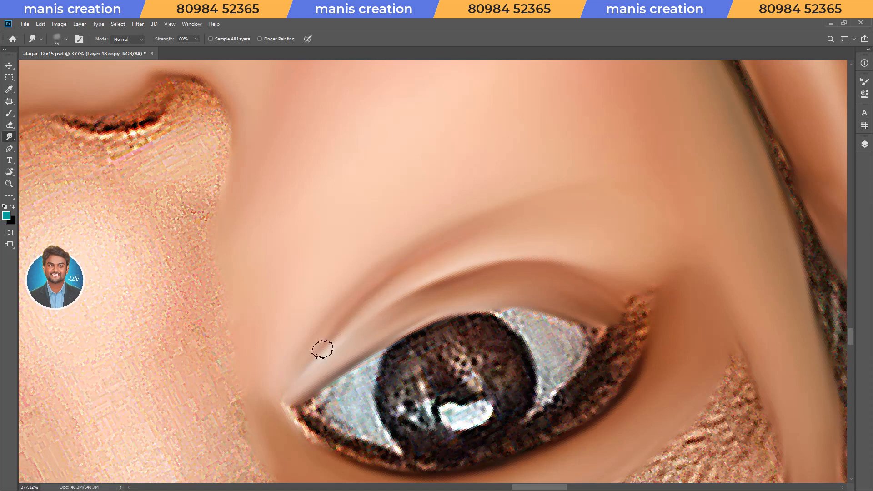
mouse_move(497, 252)
left_mouse_down()
mouse_move(609, 271)
mouse_move(571, 250)
left_mouse_up()
key("Escape")
key("r")
key("space")
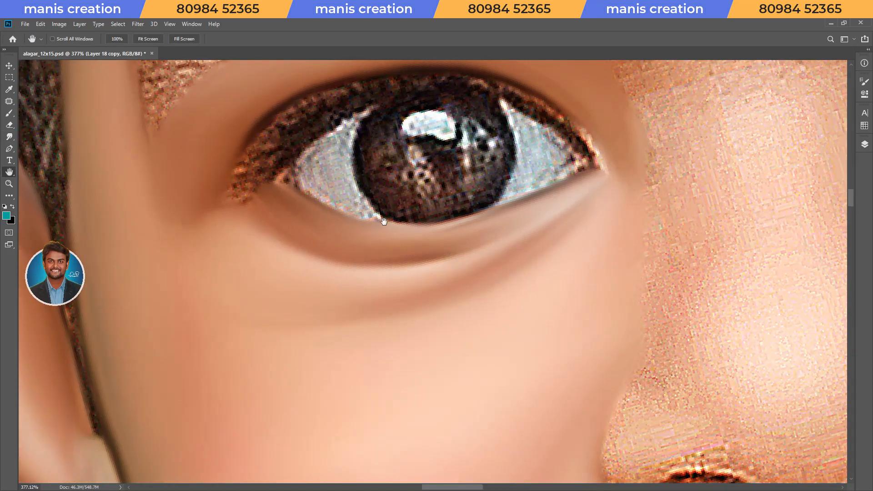
Set the Smudge strength to 70% and smudge the dark upper lash line with a smaller brush.
left_click_drag(442, 227, 647, 345)
key("7")
key("bracketleft")
key("bracketleft")
mouse_move(468, 296)
left_mouse_down()
mouse_move(553, 234)
mouse_move(632, 199)
mouse_move(586, 148)
mouse_move(565, 226)
left_mouse_up()
key("r")
key("space")
key("bracketleft")
key("bracketleft")
mouse_move(516, 251)
left_mouse_down()
mouse_move(471, 285)
mouse_move(430, 386)
left_mouse_up()
Finish smoothing the dark upper lash line into the eyelid skin across the whole eye.
key("r")
mouse_move(649, 225)
left_mouse_down()
mouse_move(594, 120)
mouse_move(507, 273)
mouse_move(552, 232)
mouse_move(602, 221)
mouse_move(542, 339)
left_mouse_up()
key("space")
key("bracketright")
key("r")
key("ctrl+space")
left_click_drag(523, 282, 454, 285)
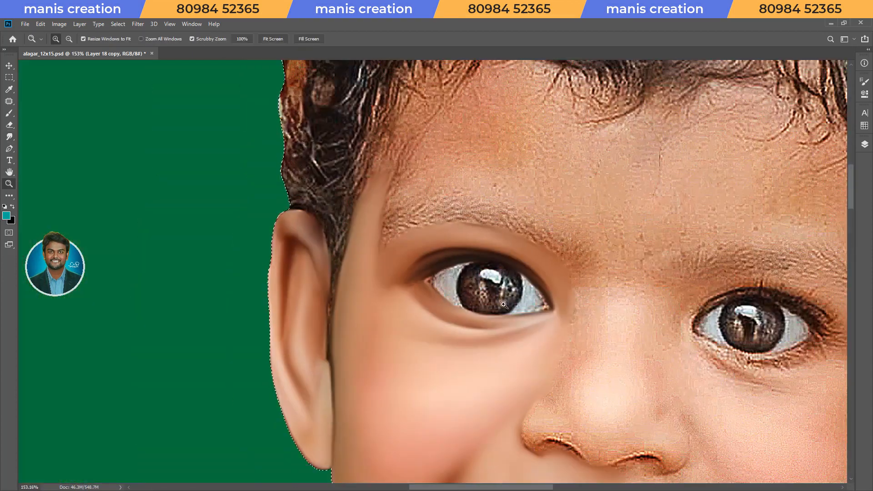
Smooth the outer corner of the eye and the white around the iris, and save the document.
left_click_drag(405, 296, 454, 298)
key("r")
left_click_drag(423, 364, 455, 364)
left_click_drag(443, 289, 463, 288)
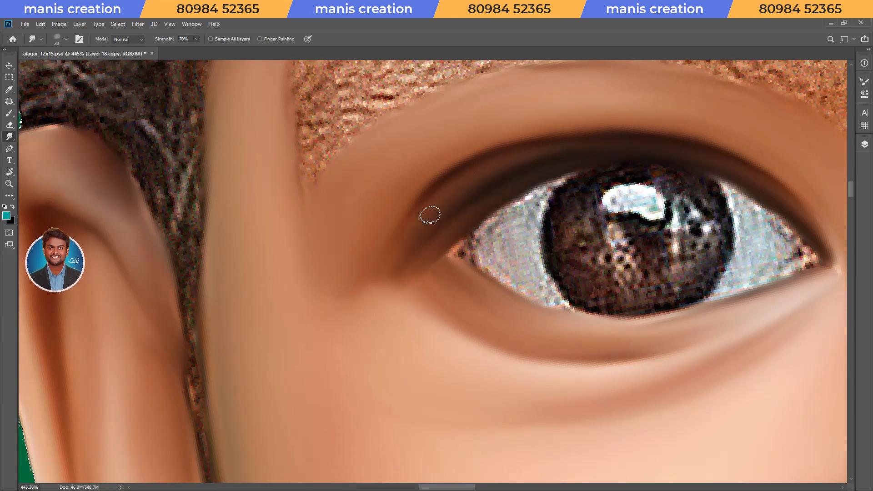
key("r")
left_click_drag(534, 227, 556, 259)
key("ctrl+s")
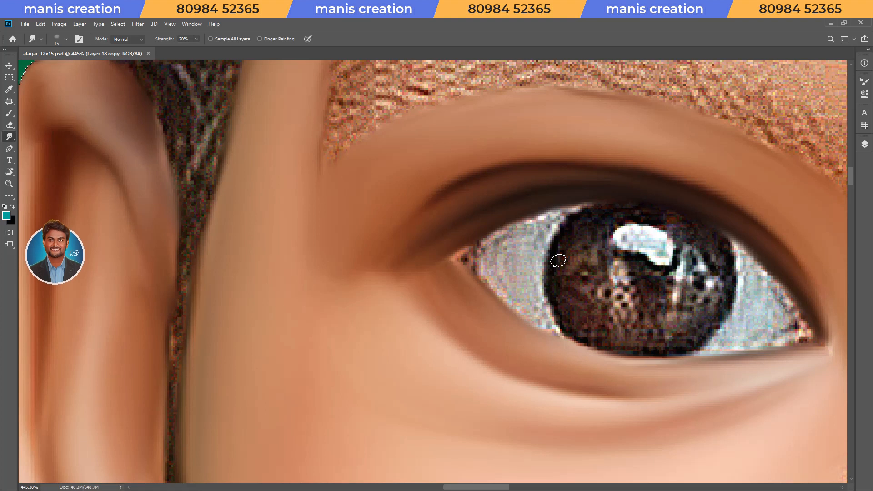
key("ctrl+s")
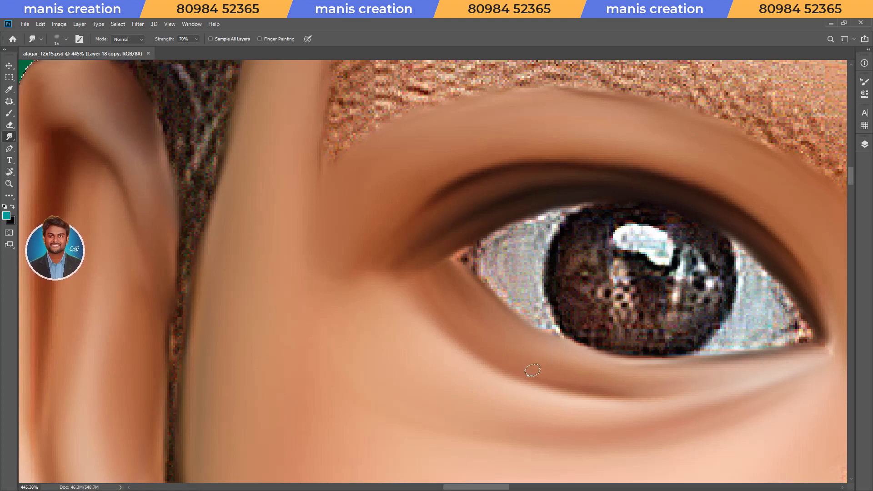
Smudge a patch of forehead skin directly below the hairline above the finished eye.
key("r")
left_click_drag(573, 268, 567, 194)
key("space")
left_click_drag(568, 193, 457, 383)
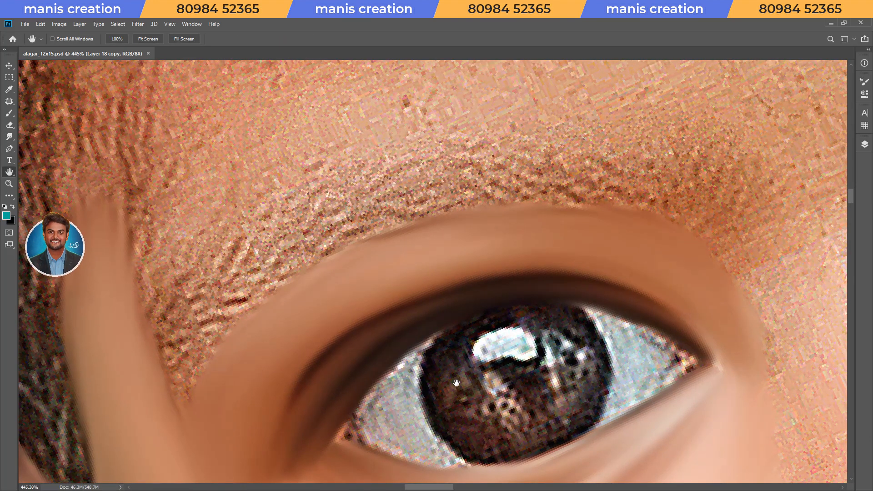
scroll(457, 383, "down", 4)
mouse_move(505, 212)
left_mouse_down()
mouse_move(491, 193)
mouse_move(493, 318)
left_mouse_up()
left_click_drag(475, 241, 486, 237)
mouse_move(452, 178)
left_mouse_down()
mouse_move(437, 179)
mouse_move(444, 220)
mouse_move(468, 185)
mouse_move(482, 182)
left_mouse_up()
key("bracketleft")
key("bracketleft")
key("bracketleft")
key("bracketleft")
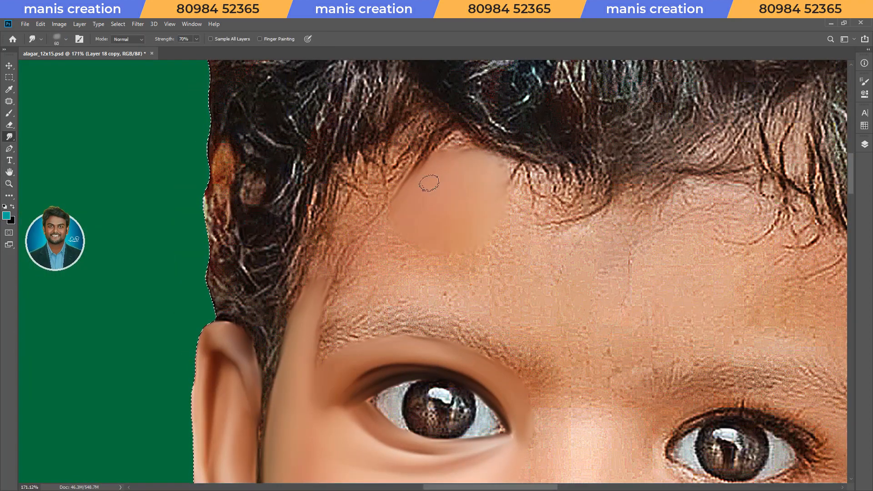
Extend the smoothed forehead skin across the area above the eyebrow and towards the temple.
mouse_move(425, 245)
left_mouse_down()
mouse_move(476, 257)
mouse_move(498, 241)
mouse_move(501, 179)
mouse_move(467, 185)
mouse_move(453, 212)
mouse_move(399, 230)
mouse_move(387, 258)
mouse_move(449, 266)
mouse_move(529, 300)
mouse_move(548, 264)
mouse_move(591, 234)
mouse_move(566, 316)
mouse_move(546, 277)
mouse_move(552, 242)
left_mouse_up()
key("bracketright")
key("bracketleft")
Smudge the temple skin along the hairline up to the forehead, varying the brush size.
key("bracketleft")
key("bracketleft")
key("bracketleft")
key("bracketleft")
key("bracketleft")
left_click_drag(306, 309, 337, 253)
key("r")
left_click_drag(300, 297, 304, 230)
key("z")
left_click_drag(348, 199, 367, 155)
mouse_move(350, 218)
left_mouse_down()
mouse_move(391, 157)
mouse_move(430, 126)
left_mouse_up()
mouse_move(349, 200)
left_mouse_down()
mouse_move(443, 126)
mouse_move(433, 163)
mouse_move(469, 140)
mouse_move(434, 180)
mouse_move(483, 139)
left_mouse_up()
key("bracketleft")
key("bracketleft")
key("bracketleft")
key("bracketright")
mouse_move(344, 211)
left_mouse_down()
mouse_move(330, 240)
mouse_move(400, 226)
mouse_move(382, 247)
left_mouse_up()
key("bracketleft")
key("bracketleft")
key("bracketleft")
key("bracketleft")
Blend the temple and forehead tones into each other above the eyebrow at 60% Smudge strength.
key("Escape")
key("r")
mouse_move(579, 296)
left_mouse_down()
mouse_move(633, 219)
mouse_move(587, 227)
mouse_move(601, 288)
mouse_move(523, 350)
left_mouse_up()
key("Escape")
key("r")
key("space")
mouse_move(471, 353)
left_mouse_down()
mouse_move(513, 367)
mouse_move(505, 281)
left_mouse_up()
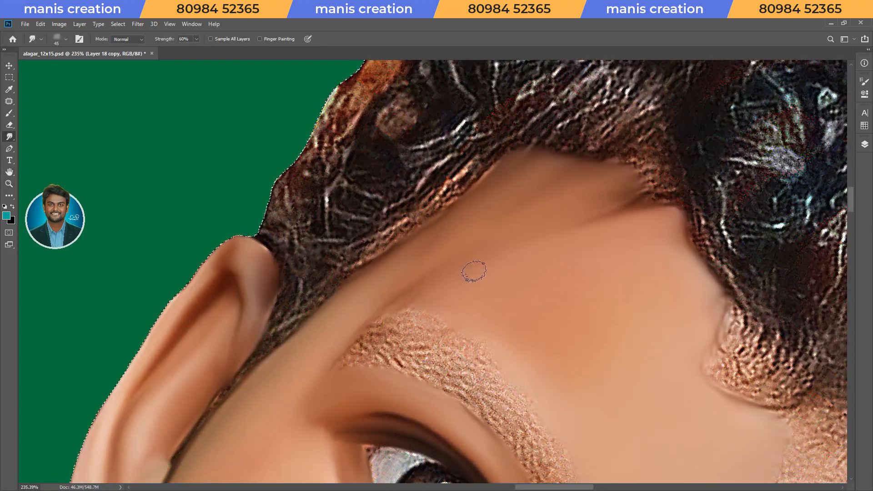
key("bracketright")
key("bracketright")
key("bracketright")
key("bracketright")
key("bracketleft")
key("bracketleft")
key("bracketleft")
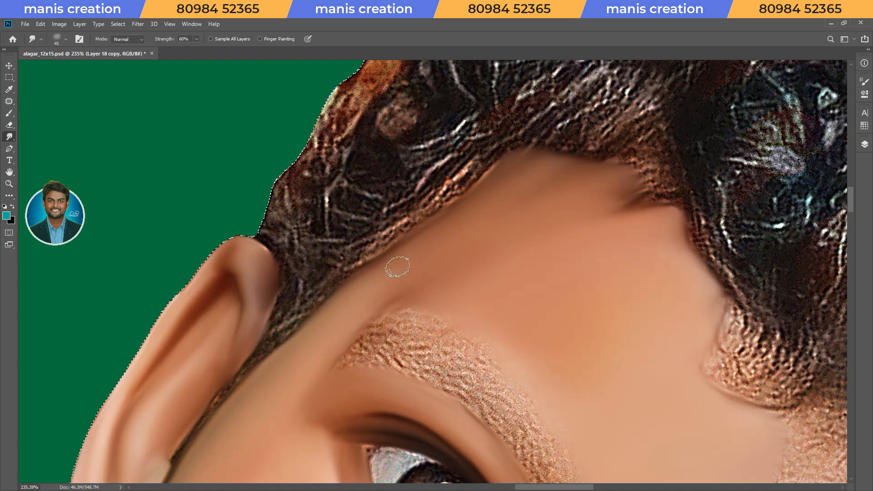
Extend the smudged forehead skin across the middle of the forehead towards the other eyebrow, with brush sizes up to 100.
key("bracketleft")
key("bracketleft")
key("bracketleft")
key("Escape")
left_click_drag(489, 298, 382, 295)
key("r")
left_click_drag(609, 284, 557, 209)
mouse_move(485, 196)
left_mouse_down()
mouse_move(527, 199)
mouse_move(472, 250)
left_mouse_up()
key("space")
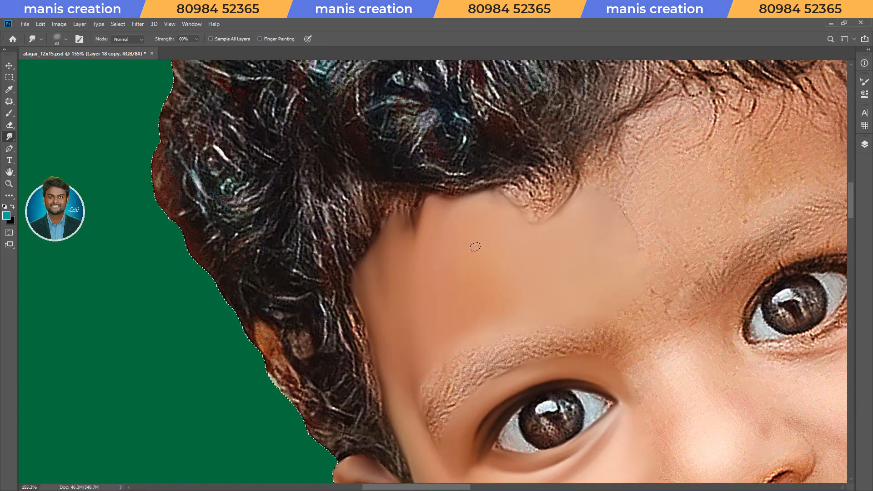
key("bracketright")
key("bracketright")
key("bracketright")
key("bracketright")
key("bracketright")
key("bracketright")
key("bracketright")
key("bracketright")
key("bracketleft")
key("bracketleft")
key("bracketleft")
key("space")
mouse_move(666, 289)
left_mouse_down()
mouse_move(409, 318)
mouse_move(417, 294)
mouse_move(374, 348)
left_mouse_up()
key("bracketright")
key("bracketright")
key("bracketleft")
key("bracketright")
key("bracketright")
mouse_move(370, 232)
left_mouse_down()
mouse_move(372, 213)
mouse_move(401, 240)
mouse_move(401, 254)
mouse_move(444, 270)
mouse_move(429, 250)
left_mouse_up()
key("bracketright")
key("bracketleft")
key("bracketleft")
key("bracketright")
mouse_move(403, 219)
left_mouse_down()
mouse_move(458, 231)
mouse_move(461, 250)
mouse_move(468, 224)
mouse_move(427, 204)
mouse_move(427, 191)
mouse_move(463, 192)
left_mouse_up()
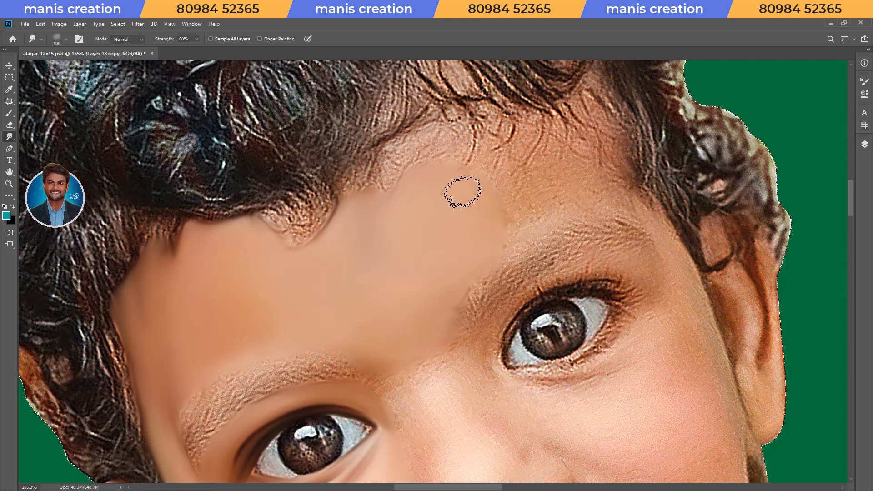
Smudge the forehead skin onward to above the middle of the second eyebrow and save the document.
left_click_drag(476, 247, 487, 267)
key("r")
left_click_drag(477, 343, 430, 356)
left_click_drag(430, 355, 579, 249)
left_click_drag(464, 418, 523, 408)
mouse_move(500, 300)
left_mouse_down("ctrl")
mouse_move(554, 342)
mouse_move(530, 396)
left_mouse_up("ctrl")
key("r")
key("ctrl+s")
Smudge the forehead skin along the upper edge of the first eyebrow to give it a clean outline.
mouse_move(251, 125)
left_mouse_down()
mouse_move(298, 225)
mouse_move(408, 287)
mouse_move(505, 277)
left_mouse_up()
key("bracketleft")
key("bracketleft")
key("bracketleft")
key("bracketleft")
key("bracketleft")
key("bracketleft")
key("bracketleft")
key("bracketleft")
key("bracketleft")
left_click_drag(380, 277, 377, 271)
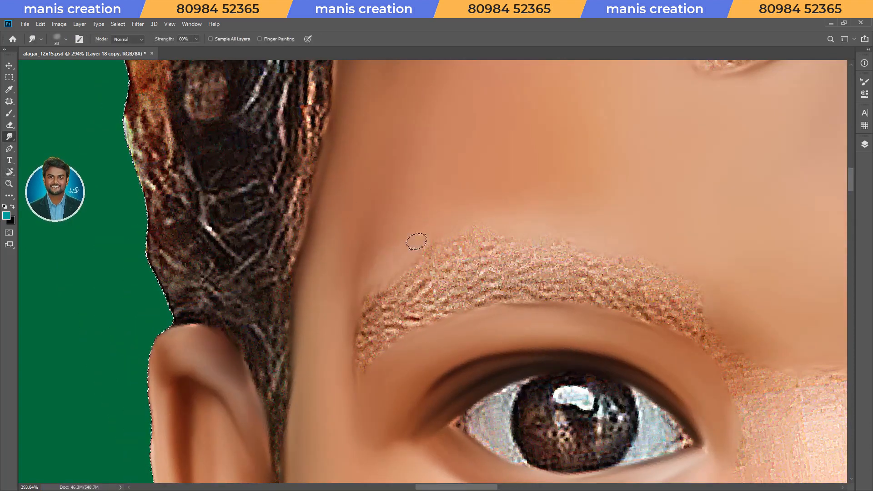
key("bracketright")
key("bracketright")
mouse_move(430, 227)
left_mouse_down()
mouse_move(598, 219)
mouse_move(618, 238)
left_mouse_up()
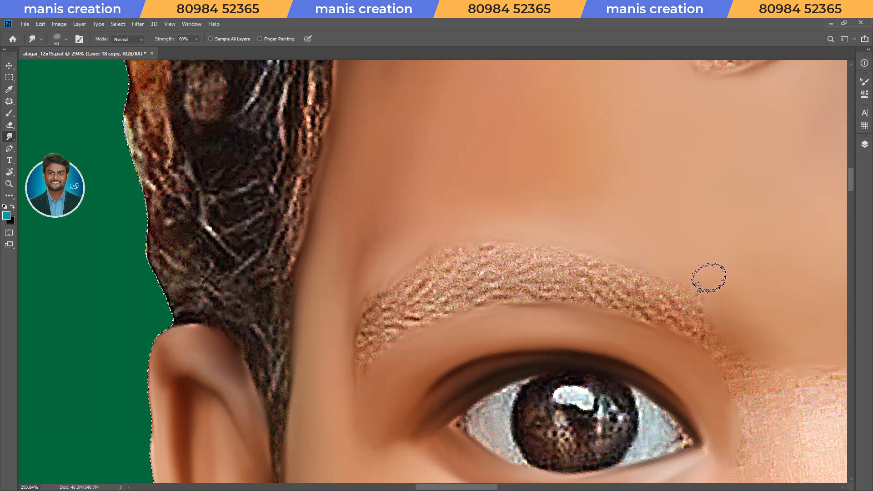
Smooth the skin around the first eyebrow's inner end towards the nose bridge and save the document.
key("bracketleft")
mouse_move(692, 361)
left_mouse_down()
mouse_move(420, 254)
mouse_move(409, 286)
left_mouse_up()
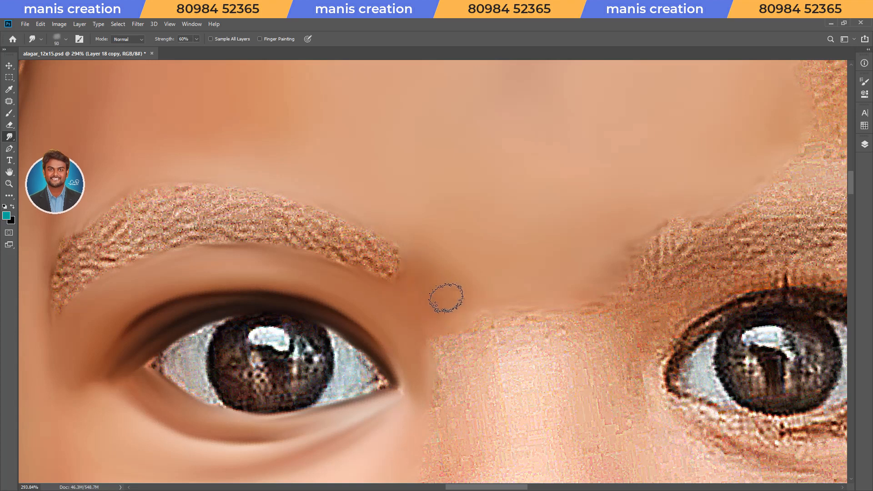
scroll(510, 253, "down", 5)
key("r")
key("ctrl+s")
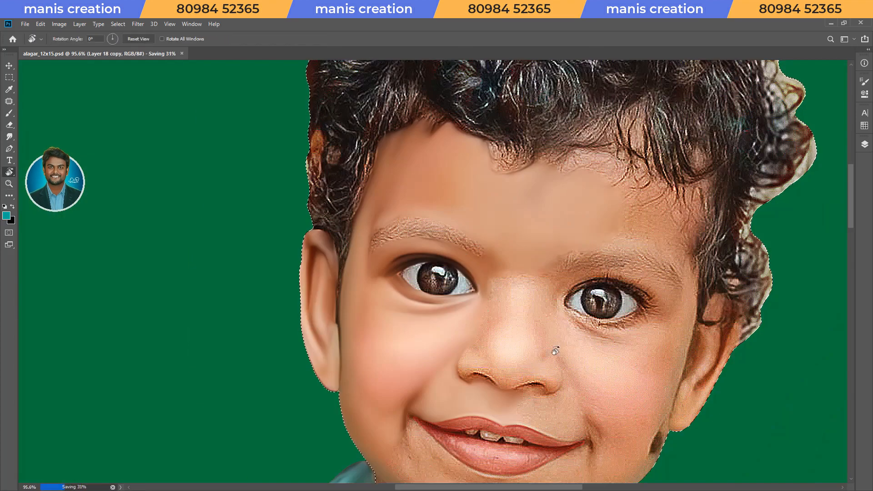
Smudge the rounded nose tip into a smooth highlight, using a smaller brush near its underside.
key("Escape")
scroll(510, 344, "up", 4)
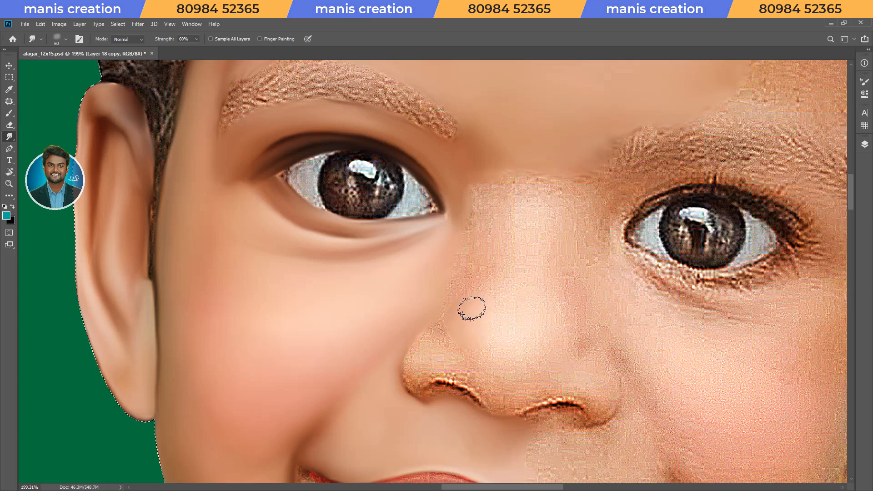
left_click_drag(497, 348, 511, 296)
key("bracketleft")
key("bracketleft")
key("bracketleft")
left_click_drag(493, 376, 538, 384)
key("bracketright")
key("bracketright")
mouse_move(561, 335)
left_mouse_down()
mouse_move(537, 297)
mouse_move(551, 306)
left_mouse_up()
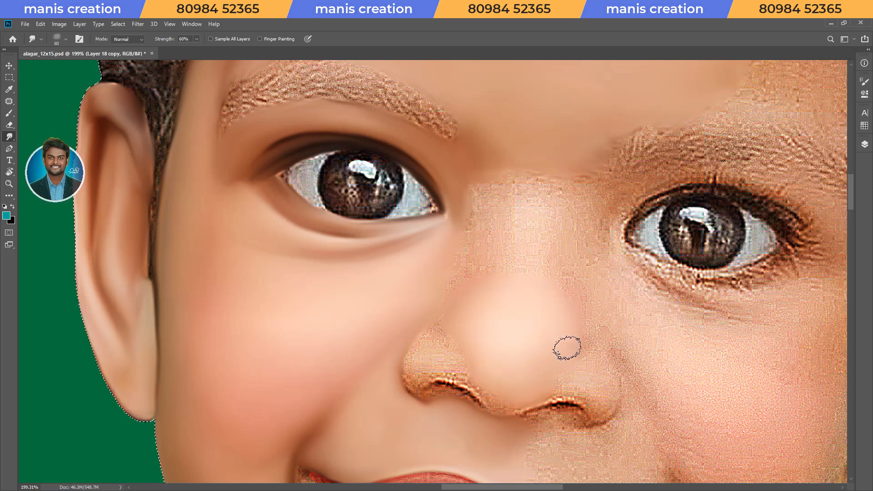
Smudge the underside of the nose tip and the dark nostril edge beside the finished cheek.
key("r")
left_click_drag(551, 269, 553, 295)
key("ctrl+space")
left_click_drag(544, 290, 563, 354)
key("Escape")
left_click_drag(615, 309, 579, 314)
left_click_drag(614, 364, 659, 316)
left_click_drag(649, 330, 645, 277)
left_click_drag(618, 305, 611, 257)
left_click_drag(541, 257, 565, 255)
left_click_drag(562, 281, 556, 260)
left_click_drag(555, 260, 530, 349)
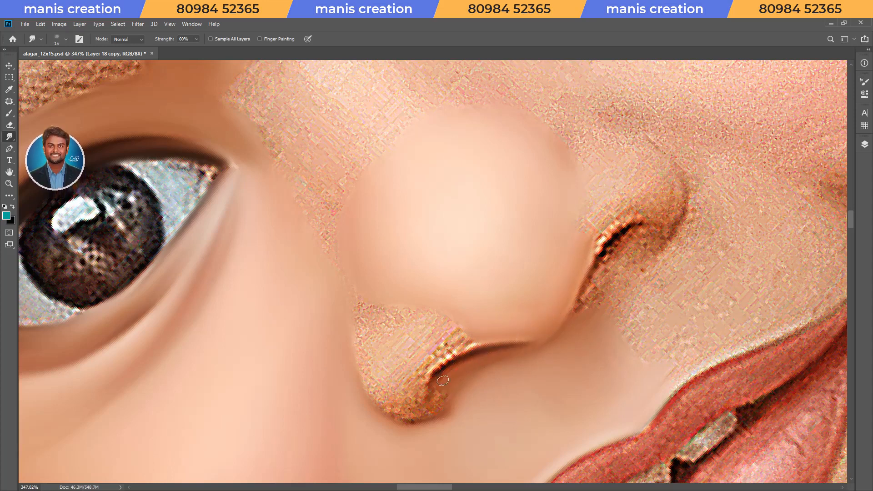
Blend the side of the nose tip into the finished cheek above the nostril wing.
key("Escape")
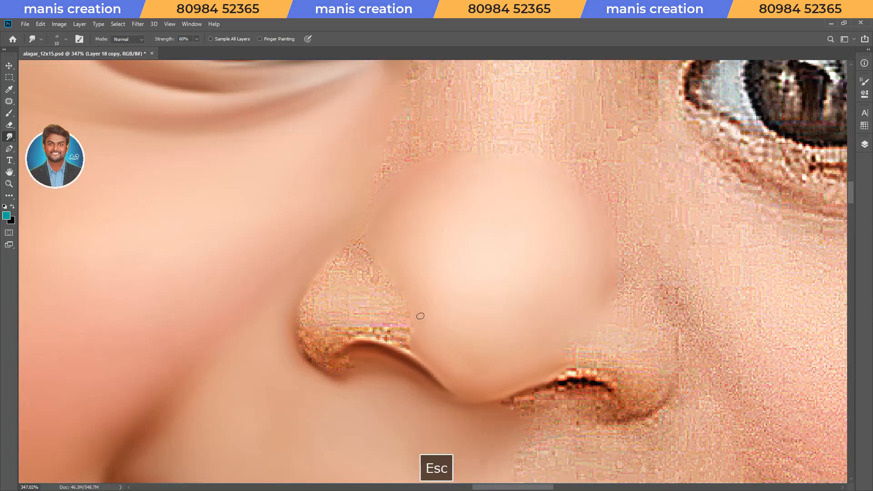
left_click_drag(419, 316, 408, 310)
left_click_drag(441, 248, 463, 315)
key("bracketright")
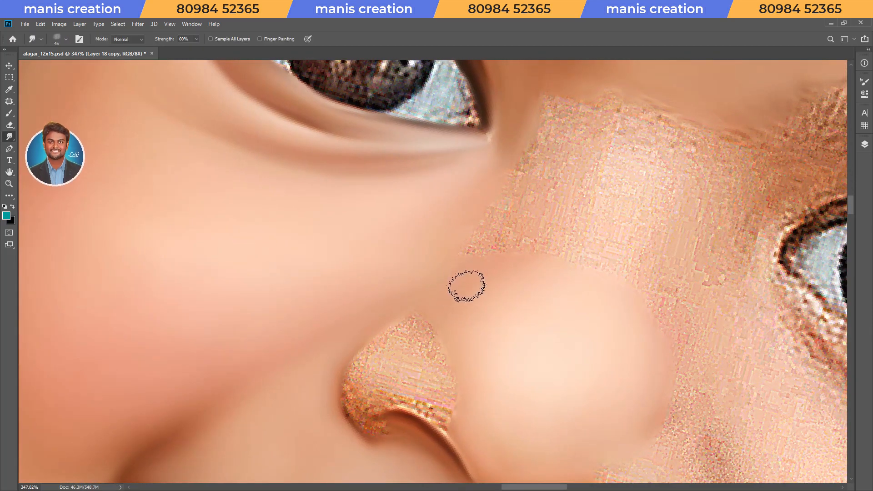
mouse_move(454, 364)
left_mouse_down()
mouse_move(496, 397)
mouse_move(560, 382)
mouse_move(532, 327)
mouse_move(470, 331)
left_mouse_up()
Smudge the textured skin of the nostril wing down to the nostril's upper edge with a small brush.
scroll(559, 382, "up", 3)
key("Escape")
key("bracketleft")
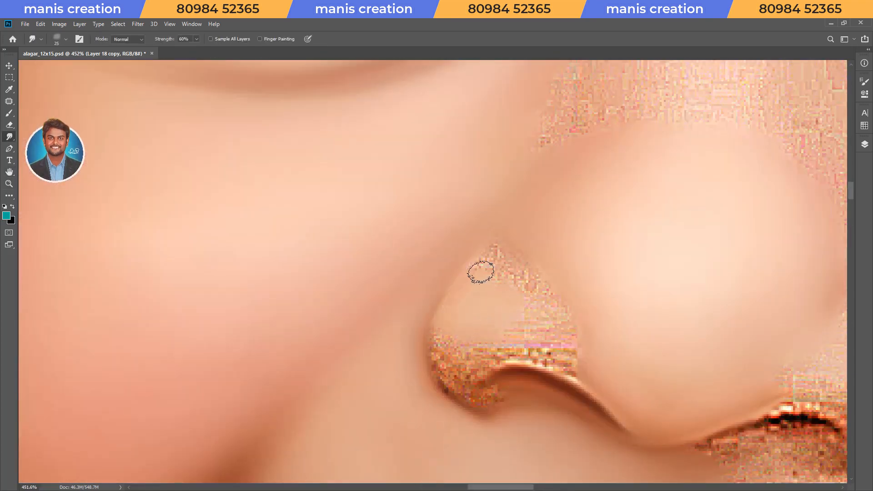
key("bracketleft")
mouse_move(497, 248)
left_mouse_down()
mouse_move(520, 290)
mouse_move(507, 330)
mouse_move(571, 362)
left_mouse_up()
key("bracketleft")
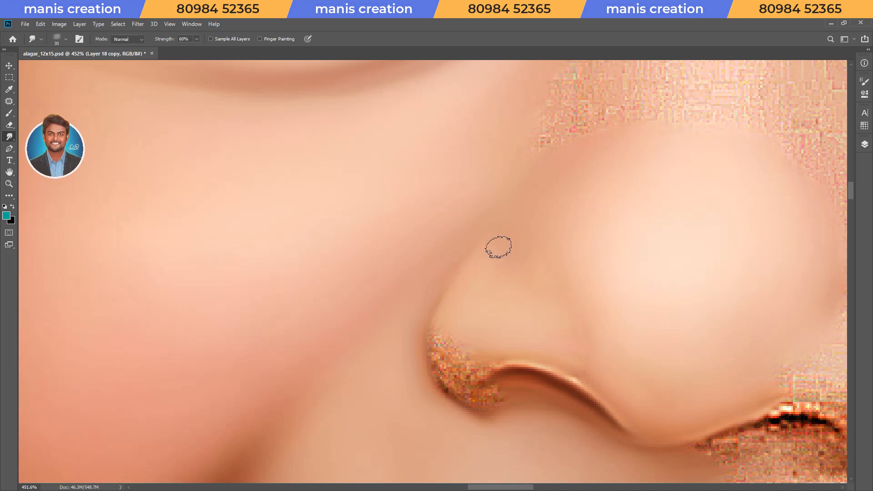
key("bracketleft")
Smooth the nostril wing's outer rim and soften its blend into the cheek at 30% Smudge strength.
key("r")
mouse_move(476, 379)
left_mouse_down()
mouse_move(364, 332)
mouse_move(358, 321)
left_mouse_up()
key("bracketright")
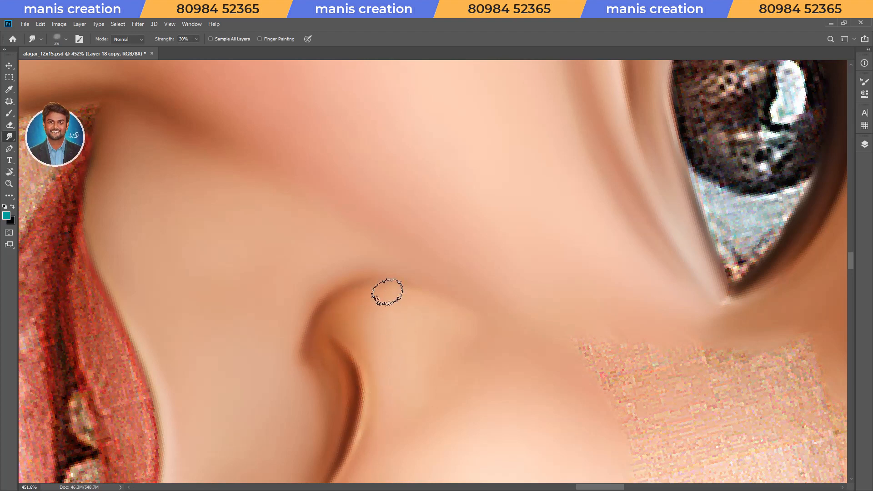
key("Escape")
left_click_drag(495, 353, 442, 350)
left_click_drag(507, 335, 541, 329)
Soften the lower nose tip at 30% Smudge strength, enlarging the brush to size 70.
key("bracketright")
key("bracketright")
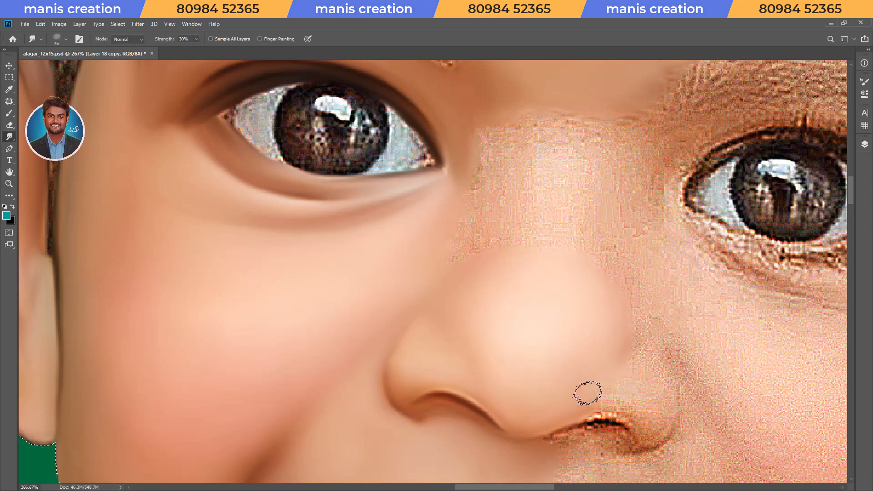
key("bracketright")
key("bracketright")
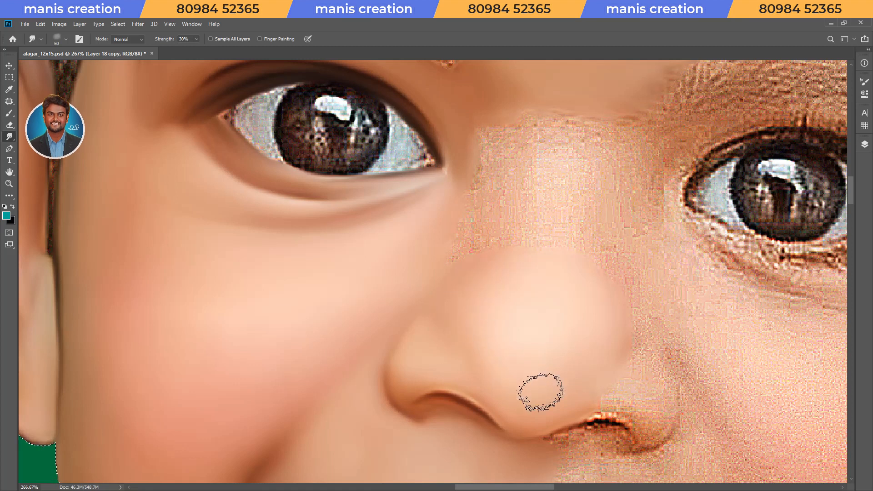
key("Escape")
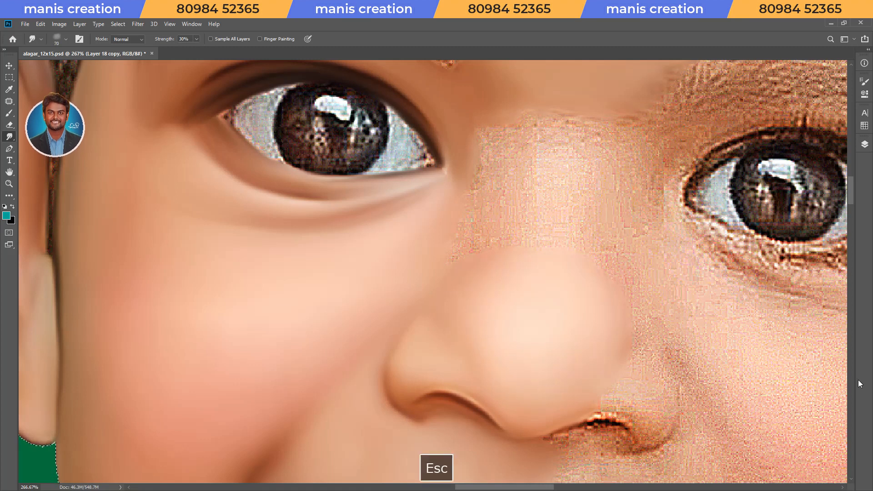
Blend the forehead skin beside the first eyebrow's inner end at 70% Smudge strength, and save the document.
left_click_drag(553, 254, 505, 257)
left_click_drag(573, 302, 580, 236)
key("Escape")
left_click_drag(592, 181, 534, 332)
left_click_drag(460, 317, 486, 312)
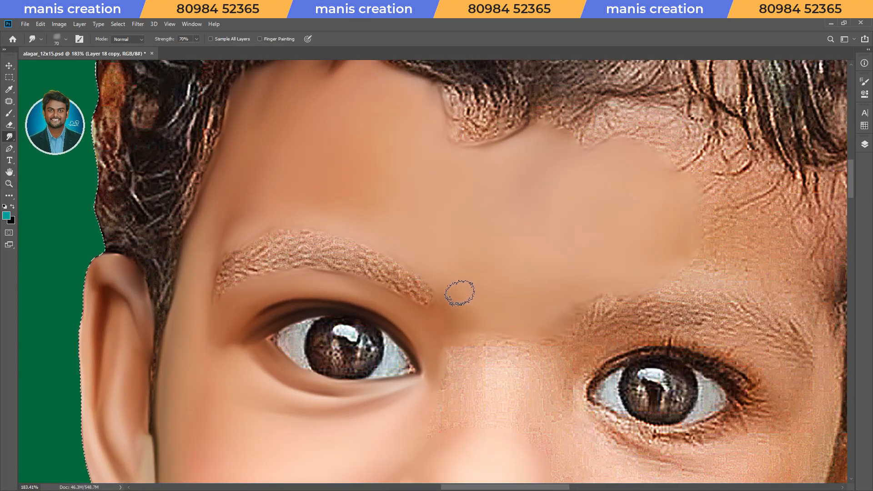
key("bracketright")
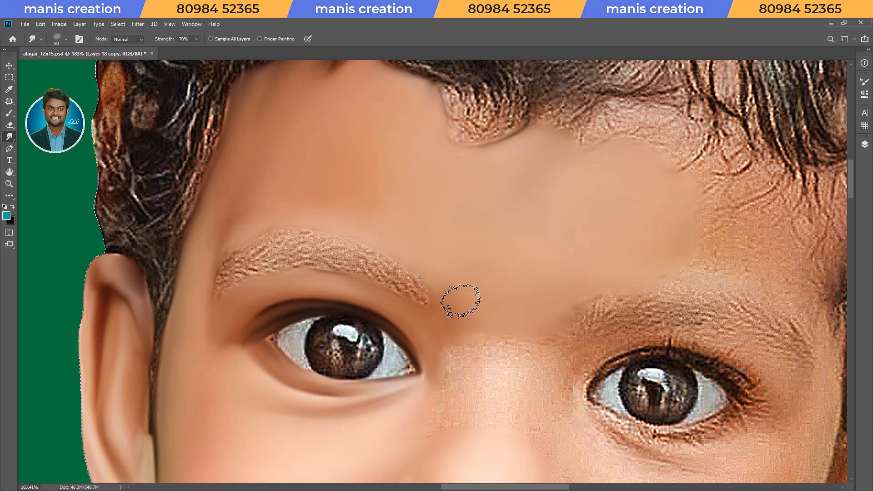
key("z")
mouse_move(545, 223)
left_mouse_down()
mouse_move(519, 238)
mouse_move(540, 248)
left_mouse_up()
key("ctrl+s")
Remove the dark spot on the chin by patching it with clean skin nearby, and clear the selection.
key("space")
left_click_drag(579, 395, 606, 285)
key("r")
left_click_drag(594, 366, 619, 271)
key("z")
left_click_drag(563, 267, 576, 267)
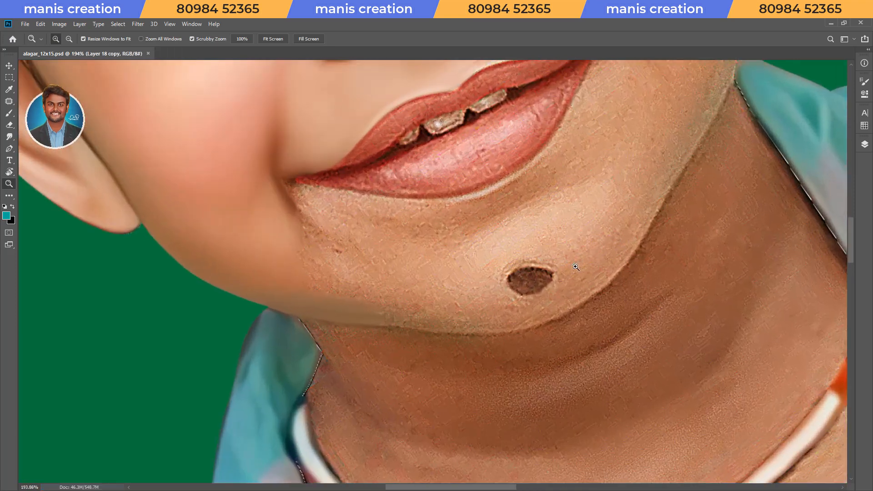
key("l")
key("j")
left_click_drag(533, 291, 573, 236)
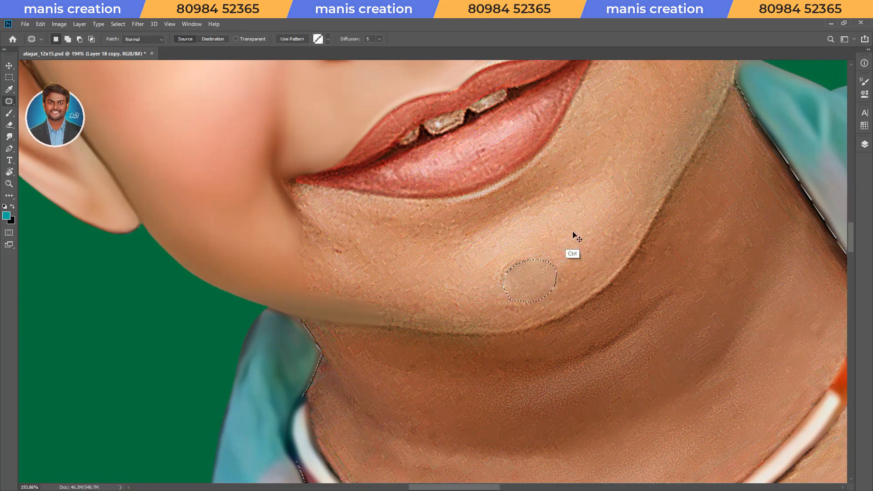
key("ctrl+d")
Patch the dark spot on the cheek edge below the earlobe with clean cheek skin, deselect, and save.
key("space")
left_click_drag(673, 98, 561, 286)
key("r")
left_click_drag(507, 352, 458, 376)
key("l")
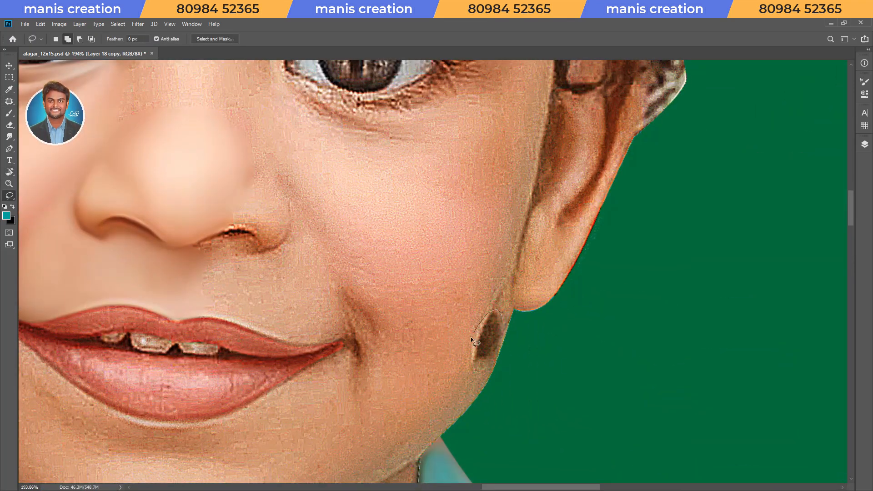
key("j")
left_click_drag(500, 344, 456, 298)
key("ctrl+d")
key("ctrl+s")
Smudge the light central area of the chin smooth at 70% strength.
key("z")
key("r")
left_click_drag(460, 387, 523, 345)
key("z")
left_click_drag(563, 391, 527, 249)
key("ctrl+space")
left_click_drag(502, 335, 510, 339)
key("s")
mouse_move(456, 298)
left_mouse_down()
mouse_move(539, 251)
mouse_move(459, 290)
mouse_move(429, 345)
mouse_move(454, 345)
mouse_move(530, 307)
mouse_move(555, 265)
mouse_move(526, 255)
left_mouse_up()
key("bracketright")
key("bracketright")
key("bracketright")
key("bracketleft")
mouse_move(435, 342)
left_mouse_down()
mouse_move(462, 353)
mouse_move(523, 343)
left_mouse_up()
Smudge along the chin's lower contour to define the jawline against the neck.
key("r")
mouse_move(507, 352)
left_mouse_down()
mouse_move(329, 298)
mouse_move(365, 217)
left_mouse_up()
key("space")
left_click_drag(365, 217, 370, 328)
mouse_move(342, 232)
left_mouse_down("ctrl")
mouse_move(370, 237)
mouse_move(289, 306)
mouse_move(380, 230)
mouse_move(526, 153)
left_mouse_up("ctrl")
key("bracketright")
mouse_move(366, 300)
left_mouse_down()
mouse_move(444, 236)
mouse_move(547, 183)
left_mouse_up()
mouse_move(476, 255)
left_mouse_down()
mouse_move(395, 302)
mouse_move(368, 284)
left_mouse_up()
key("r")
key("space")
left_click_drag(368, 285, 507, 212)
Smudge the shadowed skin beneath the chin into a smooth dark band along the jawline at 70% strength.
key("bracketleft")
key("bracketleft")
left_click_drag(322, 302, 366, 240)
left_click_drag(397, 197, 416, 179)
mouse_move(269, 426)
left_mouse_down()
mouse_move(286, 360)
mouse_move(316, 306)
left_mouse_up()
key("bracketright")
key("bracketright")
mouse_move(257, 294)
left_mouse_down()
mouse_move(320, 226)
mouse_move(547, 117)
left_mouse_up()
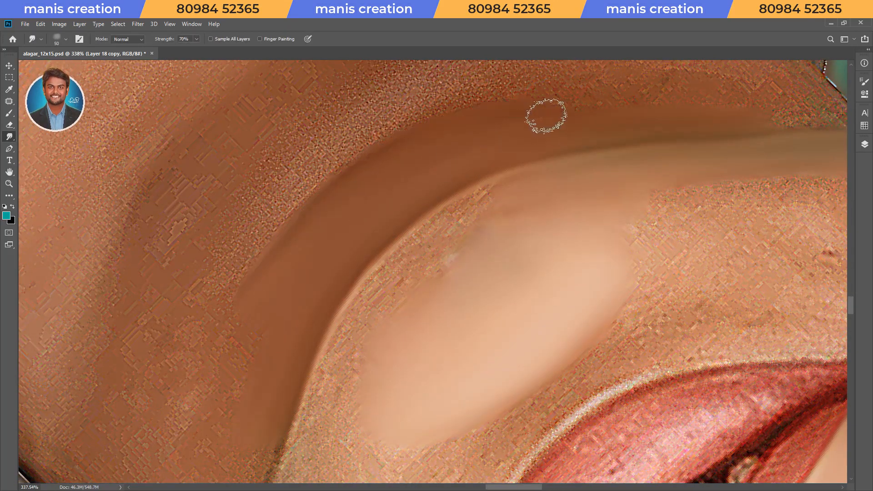
Smudge the grainy skin between the chin's light center and the jawline contour smooth.
key("r")
left_click_drag(230, 381, 369, 394)
key("space")
left_click_drag(434, 113, 419, 278)
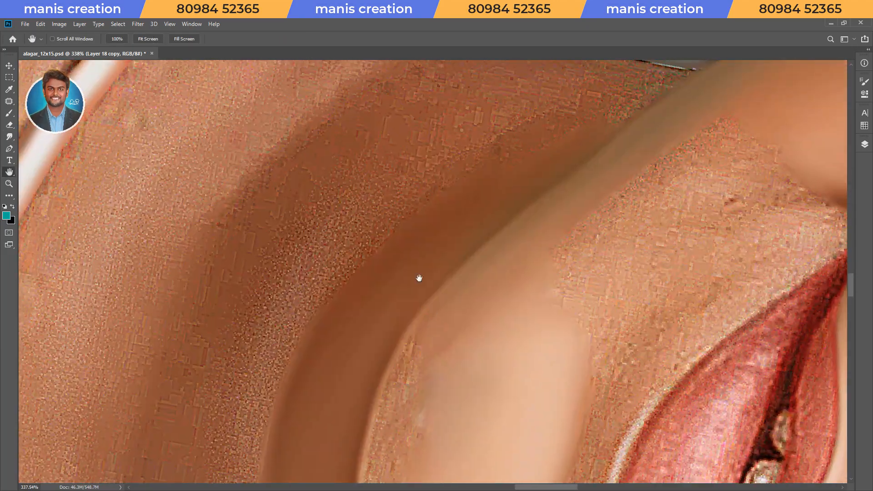
key("space")
mouse_move(462, 352)
left_mouse_down()
mouse_move(471, 197)
mouse_move(370, 343)
left_mouse_up()
key("r")
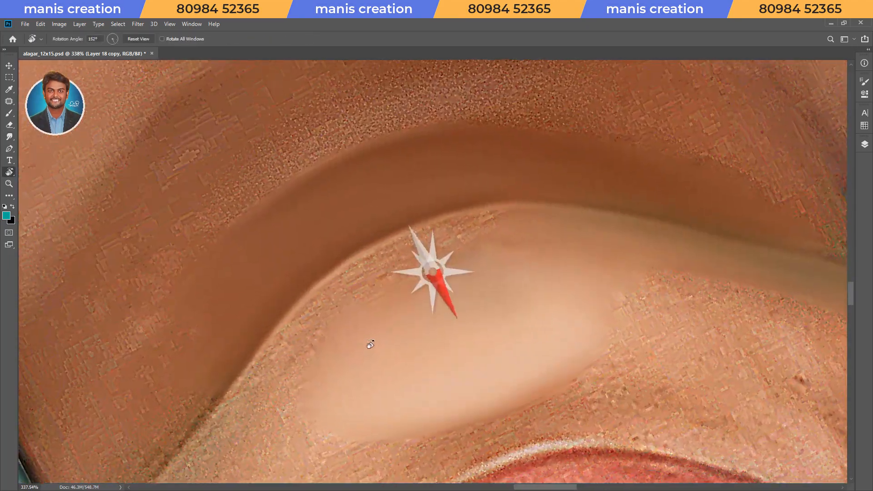
key("bracketright")
mouse_move(251, 392)
left_mouse_down()
mouse_move(350, 284)
mouse_move(519, 226)
mouse_move(355, 317)
left_mouse_up()
key("bracketright")
key("bracketright")
key("bracketright")
key("bracketright")
key("bracketleft")
key("bracketleft")
left_click_drag(294, 392, 298, 376)
Soften the edge between the chin and the neck shadow at 30% smudge strength.
key("space")
mouse_move(385, 345)
left_mouse_down()
mouse_move(503, 279)
mouse_move(504, 286)
left_mouse_up()
key("bracketleft")
key("3")
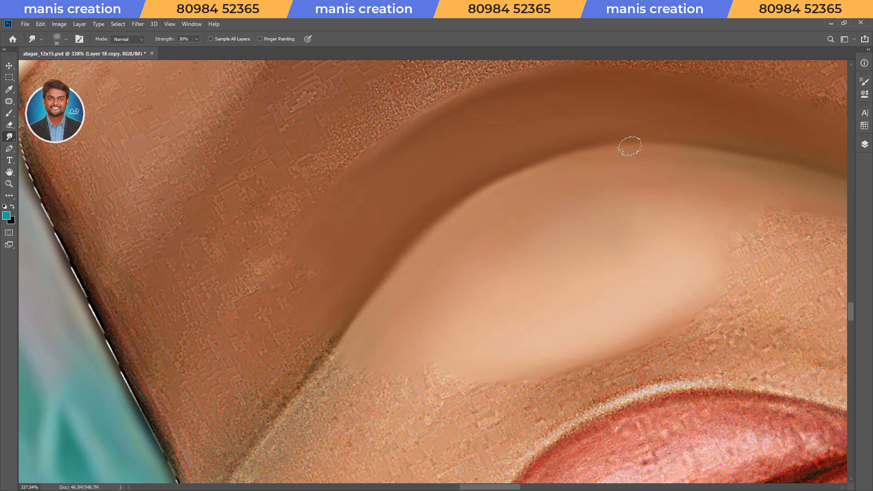
key("Escape")
Smudge the skin along the lower lip's outer edge up to the mouth corner at 70% strength.
key("space")
left_click_drag(487, 186, 412, 381)
key("r")
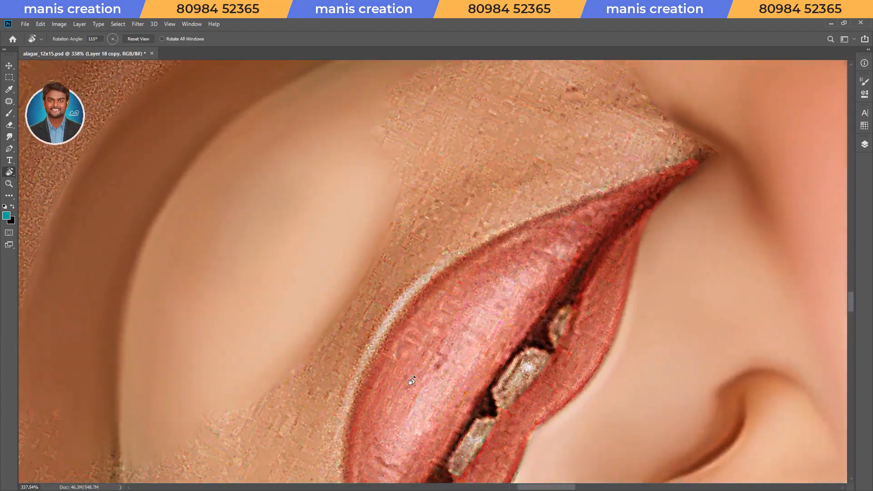
mouse_move(357, 351)
left_mouse_down()
mouse_move(376, 312)
mouse_move(476, 226)
mouse_move(692, 149)
left_mouse_up()
key("bracketleft")
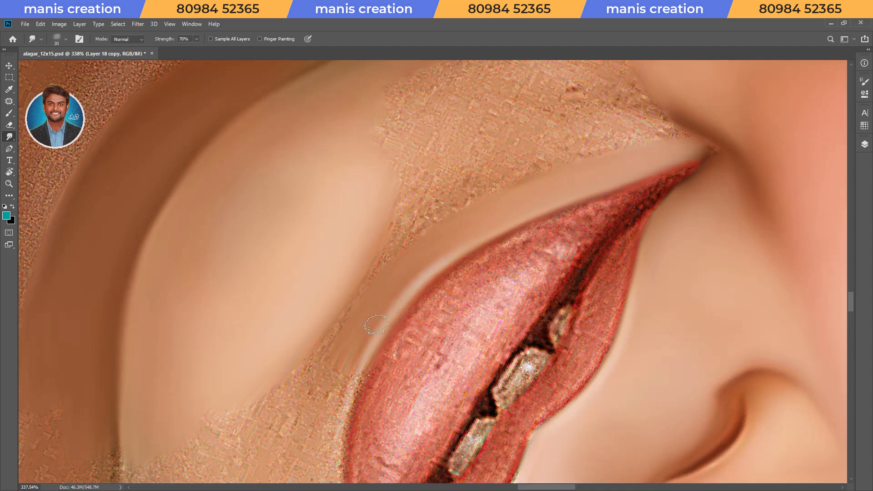
Smudge the cheek skin between the mouth corner and the jawline smooth with a larger brush.
key("space")
mouse_move(475, 213)
left_mouse_down()
mouse_move(471, 318)
mouse_move(481, 305)
mouse_move(465, 301)
left_mouse_up()
key("r")
left_click_drag(421, 340, 436, 340)
key("bracketright")
mouse_move(518, 218)
left_mouse_down()
mouse_move(432, 247)
mouse_move(502, 165)
mouse_move(406, 247)
mouse_move(494, 165)
left_mouse_up()
key("bracketright")
key("bracketleft")
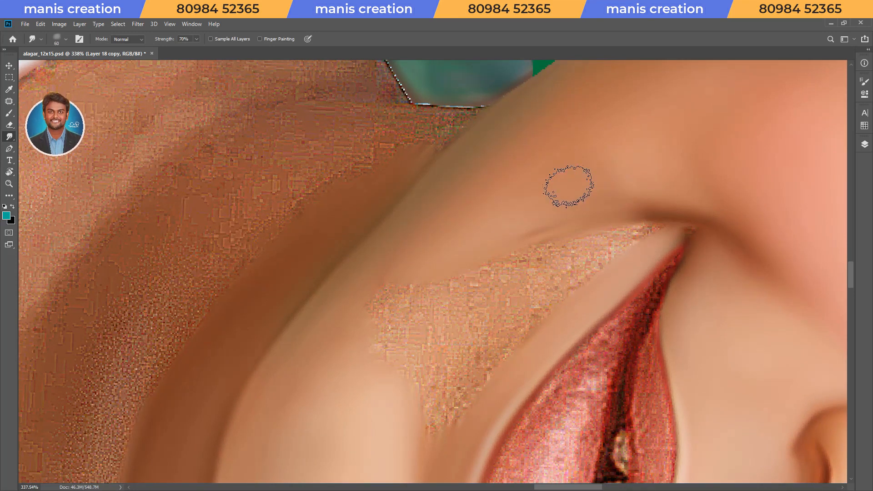
key("bracketright")
key("bracketright")
left_click(588, 272)
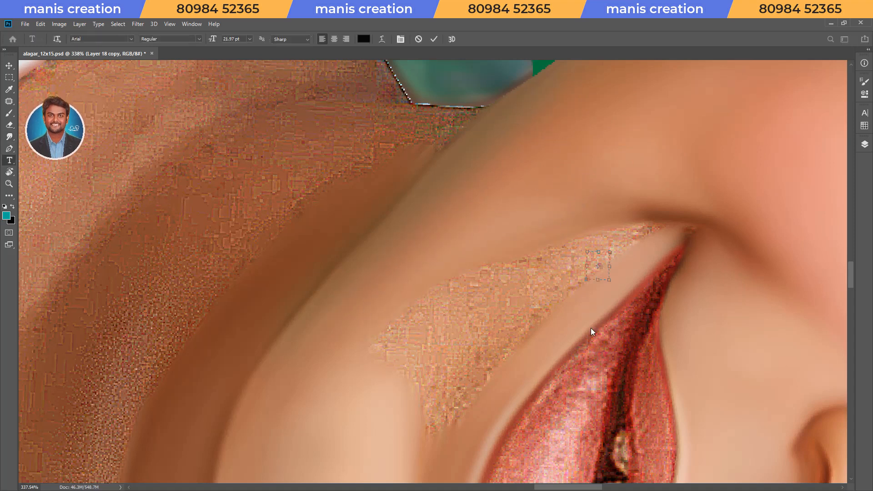
left_click(9, 67)
Smudge the grainy strip below the mouth corner into the smooth skin beside the lip.
key("r")
left_click_drag(628, 328, 632, 268)
key("space")
mouse_move(631, 257)
left_mouse_down()
mouse_move(540, 286)
mouse_move(536, 268)
left_mouse_up()
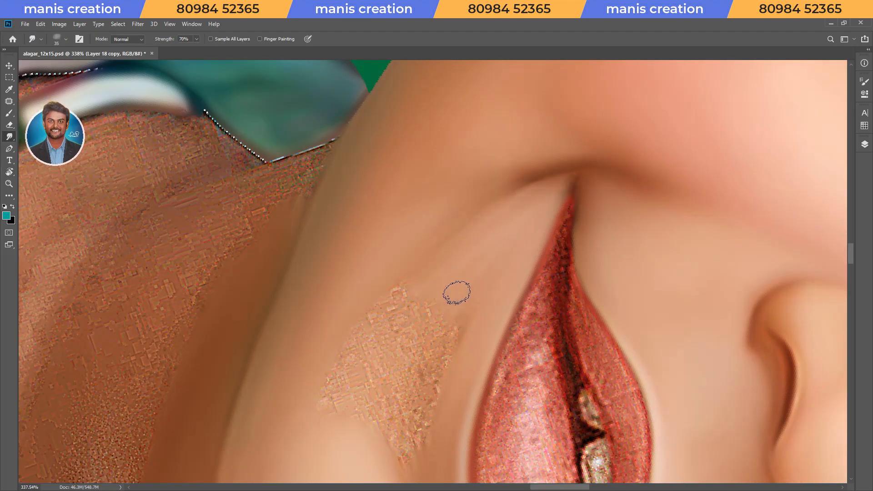
Smudge the darker skin band beneath the lower lip, blending it toward the chin.
key("r")
mouse_move(455, 392)
left_mouse_down()
mouse_move(553, 297)
mouse_move(390, 322)
left_mouse_up()
key("r")
key("space")
left_click_drag(336, 358, 471, 220)
key("bracketright")
key("bracketright")
key("bracketright")
key("bracketright")
key("bracketright")
left_click_drag(440, 291, 494, 236)
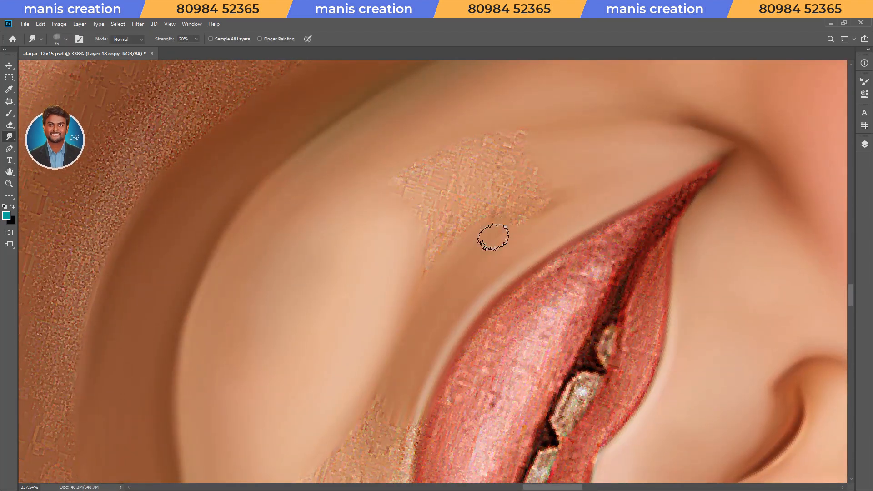
Smudge away the remaining rough patch between the chin highlight, lower lip and cheek.
left_click_drag(407, 192, 399, 192)
key("bracketright")
mouse_move(406, 234)
left_mouse_down()
mouse_move(410, 249)
mouse_move(365, 193)
left_mouse_up()
key("bracketright")
key("bracketleft")
key("bracketleft")
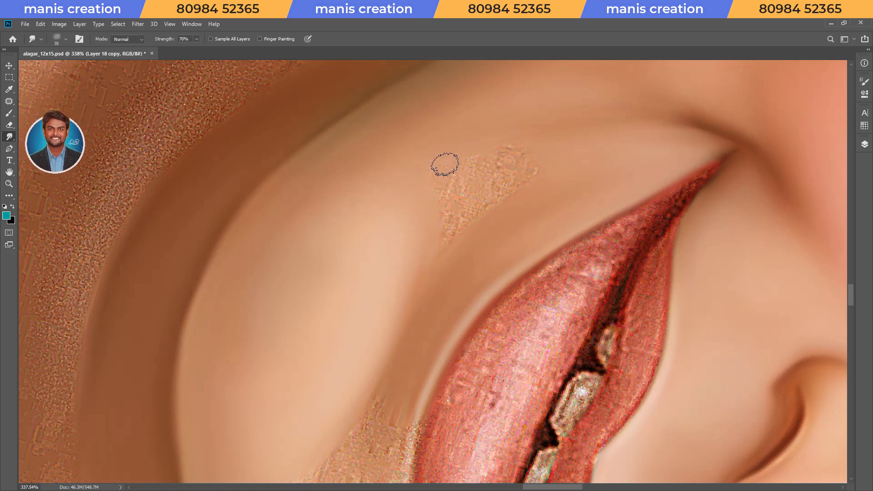
key("bracketright")
left_click_drag(503, 158, 477, 216)
Blend the tones between the mouth corner, lower lip and chin at 50% and 30% smudge strength.
key("r")
left_click_drag(389, 323, 551, 260)
key("space")
left_click_drag(465, 330, 573, 279)
key("bracketleft")
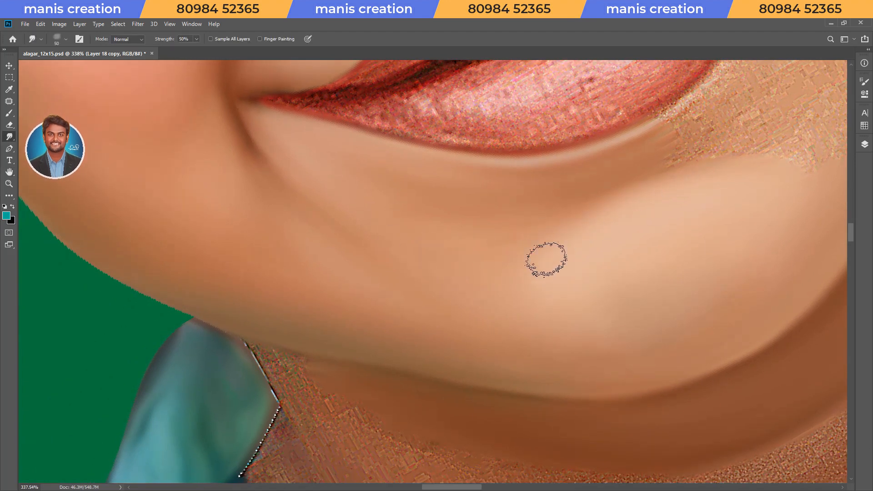
key("Escape")
left_click_drag(525, 257, 418, 359)
key("r")
mouse_move(504, 362)
left_mouse_down()
mouse_move(542, 363)
mouse_move(547, 323)
left_mouse_up()
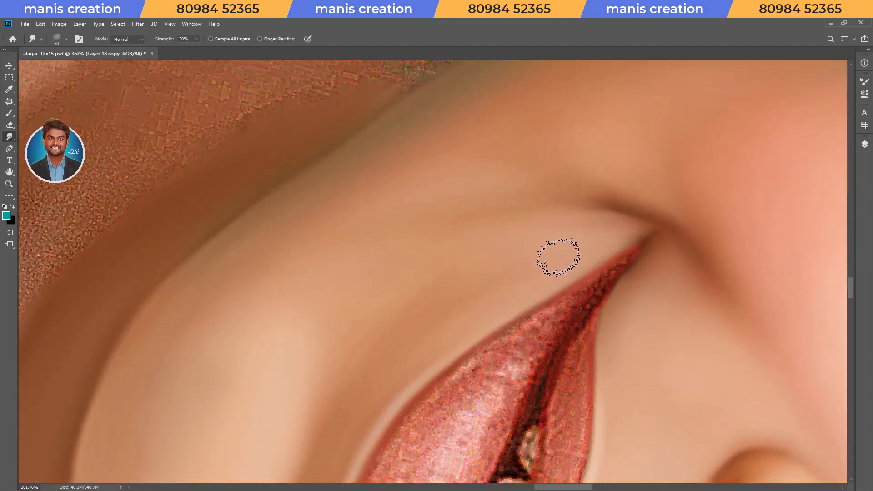
Smudge the grainy neck skin below the jaw smooth and save the document.
key("bracketright")
key("Escape")
left_click_drag(557, 268, 409, 364)
key("r")
left_click_drag(605, 352, 650, 291)
key("Escape")
left_click_drag(575, 175, 509, 360)
left_click_drag(553, 405, 523, 195)
key("ctrl+s")
Refine the jawline between the shirt collar and the chin at 30% smudge strength, deselect, and save.
left_click_drag(523, 196, 597, 290)
key("r")
left_click_drag(594, 312, 590, 291)
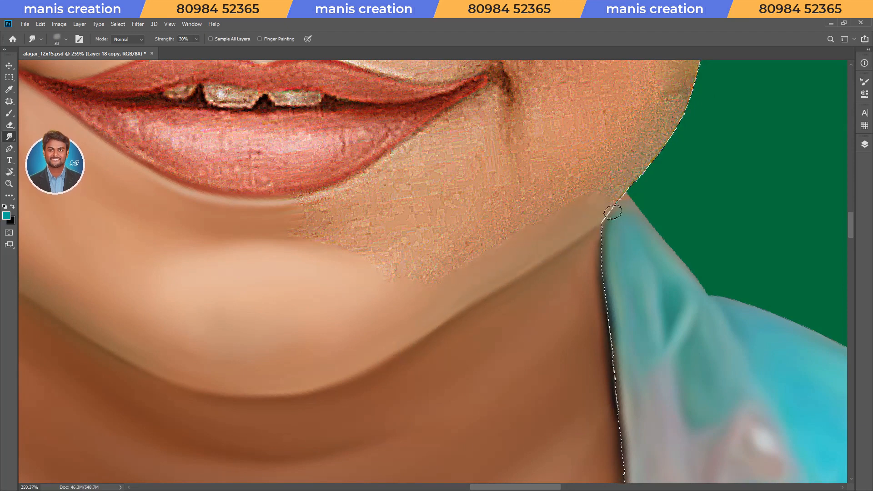
key("r")
mouse_move(381, 302)
left_mouse_down()
mouse_move(566, 182)
mouse_move(484, 289)
left_mouse_up()
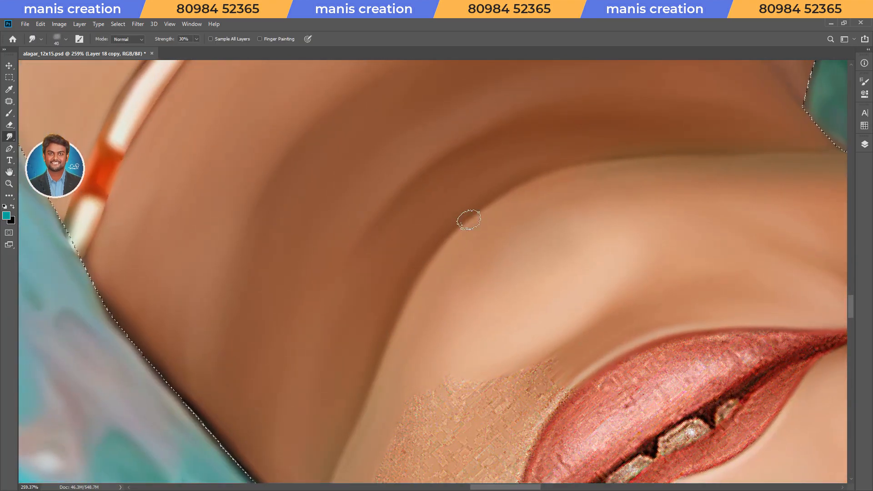
key("Escape")
key("ctrl+d")
left_click_drag(530, 263, 460, 261)
key("ctrl+s")
Restore the last selection, blend the chin at 70% smudge strength, deselect, and save.
left_click_drag(555, 230, 558, 275)
key("r")
left_click_drag(558, 275, 618, 209)
left_click_drag(498, 269, 546, 266)
key("ctrl+shift+d")
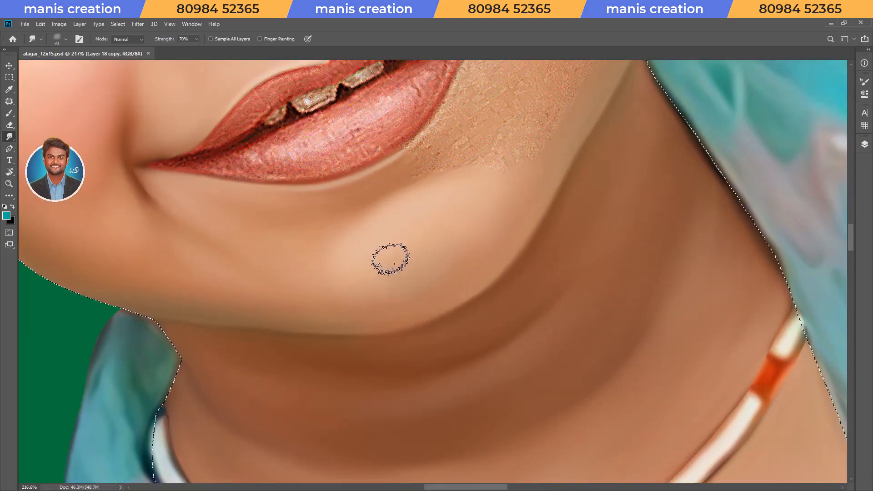
left_click_drag(417, 276, 429, 265)
key("Escape")
key("ctrl+d")
key("ctrl+s")
mouse_move(557, 170)
left_mouse_down()
mouse_move(533, 254)
mouse_move(498, 254)
left_mouse_up()
left_click_drag(523, 161, 514, 275)
key("ctrl+s")
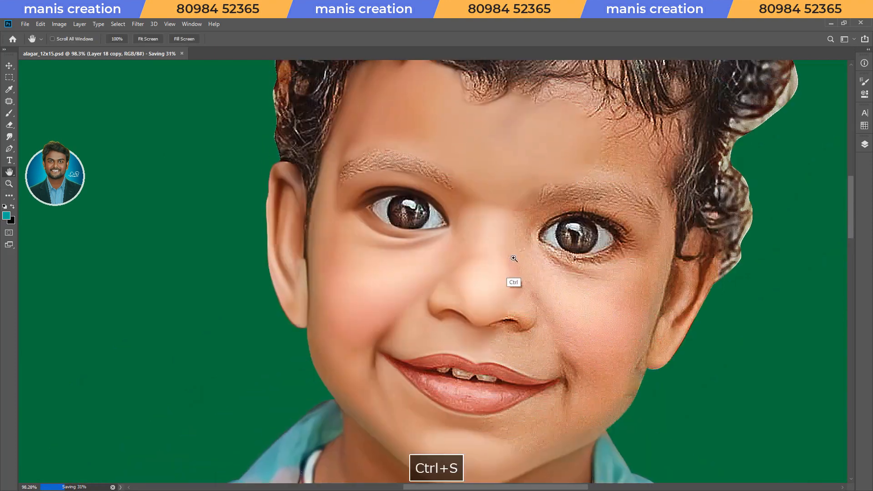
Flip the whole baby group horizontally.
key("v")
left_click(865, 145)
left_click(779, 195)
key("ctrl+h")
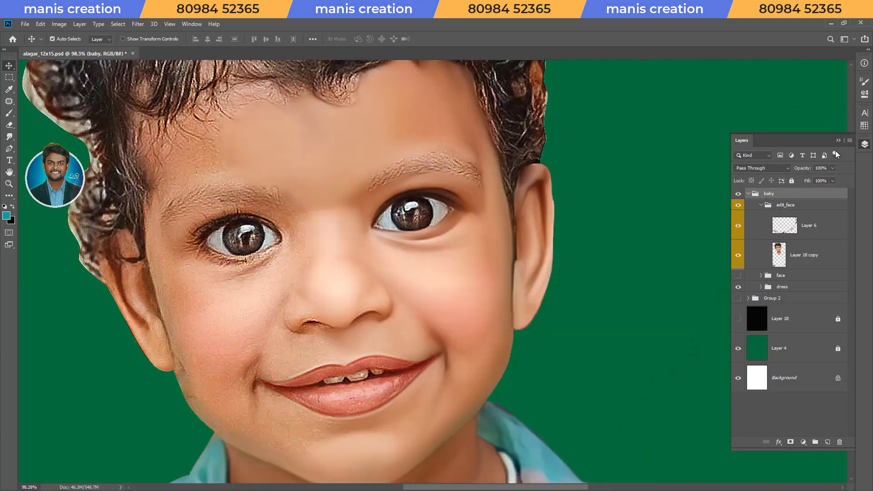
left_click(838, 141)
Make Layer 18 copy the active layer and load its outline as a selection.
left_click_drag(295, 295, 530, 258)
key("r")
left_click_drag(478, 350, 393, 323)
left_click_drag(392, 300, 404, 310)
key("v")
left_click(404, 310)
key("F2")
left_click(778, 247, "ctrl")
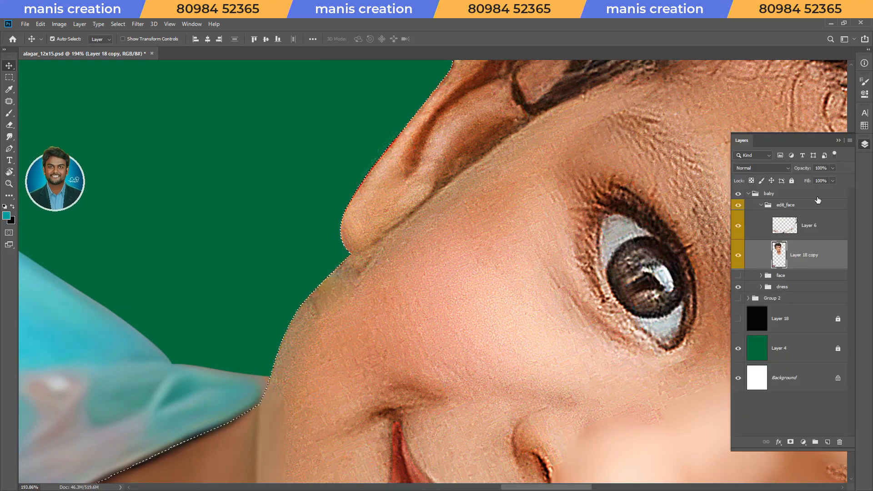
key("F2")
Smudge the skin along the unpainted side of the lower lip up to the mouth corner at 70% strength.
key("r")
mouse_move(512, 323)
left_mouse_down()
mouse_move(522, 291)
mouse_move(463, 367)
mouse_move(439, 371)
left_mouse_up()
left_click_drag(439, 371, 524, 208)
left_click_drag(493, 396, 527, 422)
mouse_move(527, 422)
left_mouse_down()
mouse_move(356, 433)
mouse_move(439, 361)
mouse_move(523, 247)
mouse_move(595, 200)
left_mouse_up()
key("v")
key("s")
key("bracketleft")
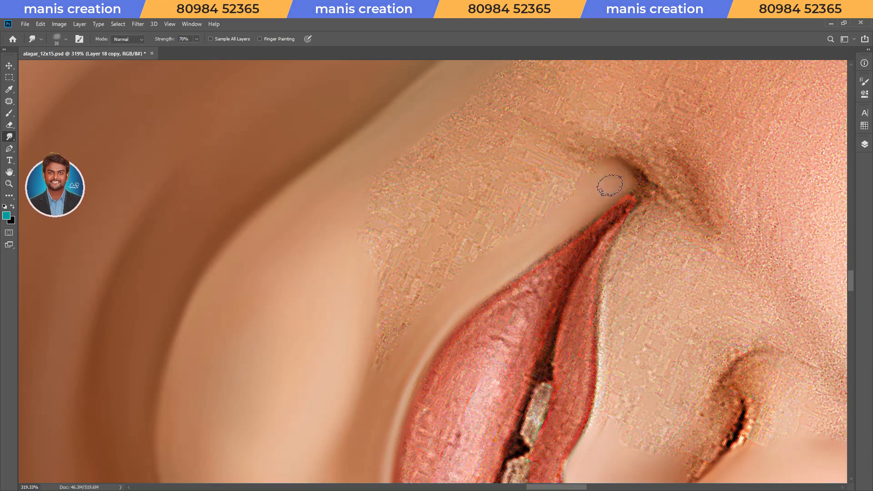
Smudge the textured skin between the lower lip, the mouth corner and the jaw at 70% strength, and save the document.
mouse_move(364, 191)
left_mouse_down()
mouse_move(452, 109)
mouse_move(542, 146)
left_mouse_up()
mouse_move(506, 181)
left_mouse_down()
mouse_move(419, 175)
mouse_move(342, 196)
left_mouse_up()
mouse_move(426, 236)
left_mouse_down()
mouse_move(427, 286)
mouse_move(471, 219)
mouse_move(535, 193)
left_mouse_up()
key("r")
mouse_move(427, 287)
left_mouse_down()
mouse_move(500, 274)
mouse_move(469, 262)
mouse_move(454, 316)
mouse_move(479, 317)
left_mouse_up()
key("]")
key("]")
key("]")
key("ctrl+d")
key("r")
key("Escape")
left_click_drag(444, 273, 409, 273)
left_click_drag(439, 182, 503, 285)
left_click_drag(463, 238, 488, 243)
key("ctrl+s")
Smudge the skin along the upper lip's edge from the mouth corner towards the lip's peak.
key("r")
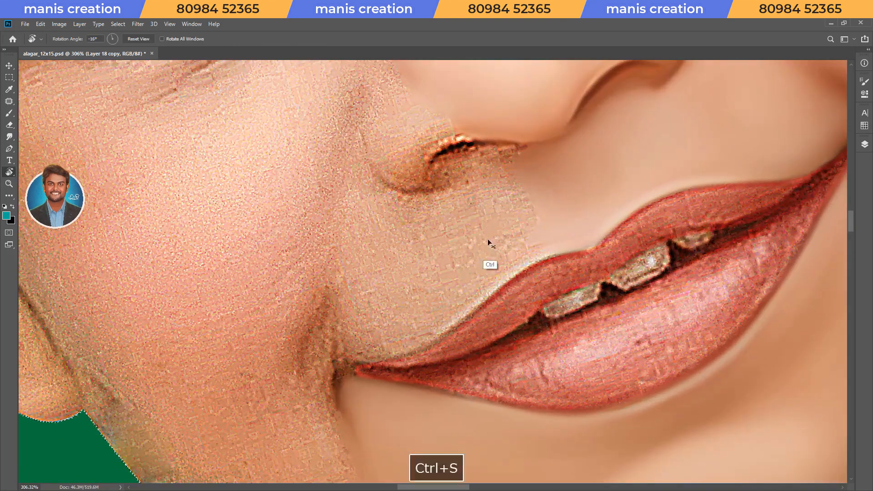
left_click_drag(431, 305, 458, 292)
mouse_move(341, 362)
left_mouse_down()
mouse_move(426, 325)
mouse_move(519, 245)
left_mouse_up()
key("]")
Blend the textured skin between the nostril and the upper lip at 70% strength with a larger brush.
left_click_drag(431, 154, 486, 117)
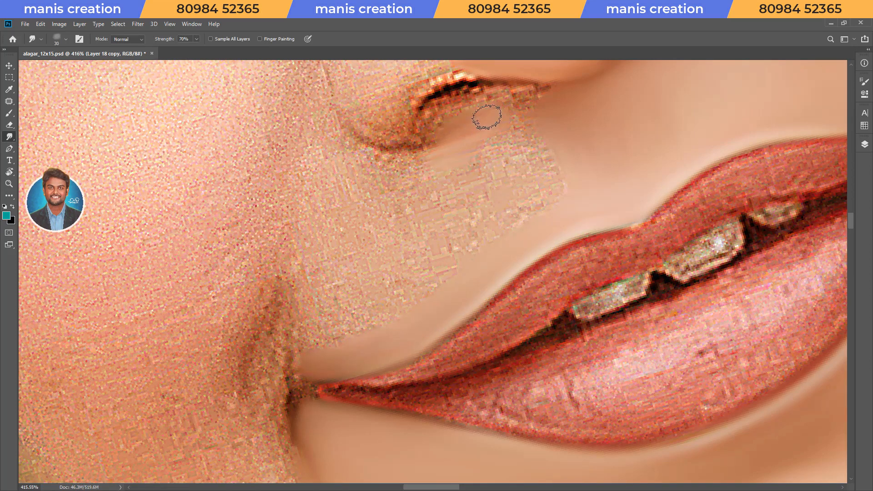
key("]")
mouse_move(551, 179)
left_mouse_down()
mouse_move(501, 175)
mouse_move(540, 189)
mouse_move(461, 160)
mouse_move(409, 162)
mouse_move(458, 220)
mouse_move(433, 182)
left_mouse_up()
key("]")
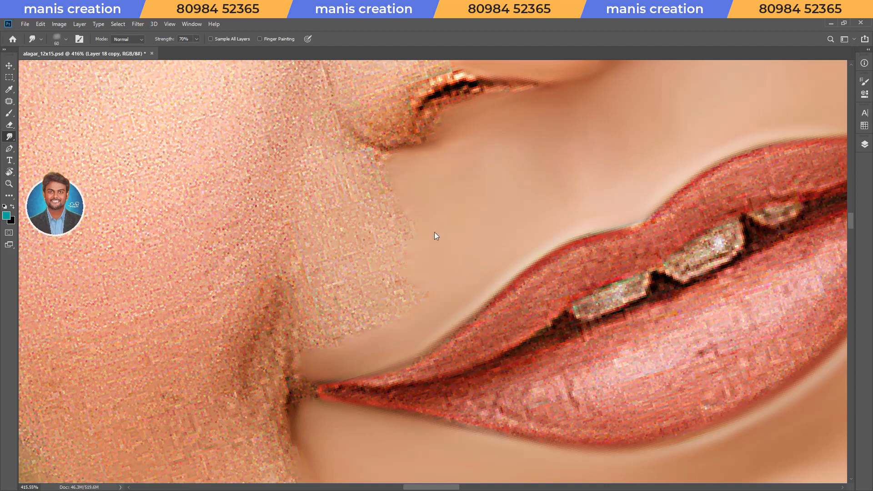
Smudge the skin beside the mouth corner up to the smile crease at 70% strength.
key("Escape")
key("z")
left_click_drag(507, 246, 459, 241)
key("r")
left_click_drag(514, 153, 482, 277)
key("z")
mouse_move(473, 278)
left_mouse_down()
mouse_move(500, 278)
mouse_move(476, 258)
left_mouse_up()
key("r")
key("[")
key("[")
key("[")
key("[")
mouse_move(392, 266)
left_mouse_down()
mouse_move(377, 298)
mouse_move(346, 317)
mouse_move(344, 306)
mouse_move(397, 291)
mouse_move(389, 280)
mouse_move(396, 269)
mouse_move(468, 235)
mouse_move(479, 254)
mouse_move(442, 280)
mouse_move(435, 306)
left_mouse_up()
key("]")
key("]")
key("]")
key("]")
Smudge the skin along the fold beside the nostril wing, blending it into the area above the lip.
key("[")
key("[")
key("[")
key("[")
key("[")
key("[")
key("[")
mouse_move(498, 212)
left_mouse_down()
mouse_move(519, 201)
mouse_move(523, 170)
left_mouse_up()
key("]")
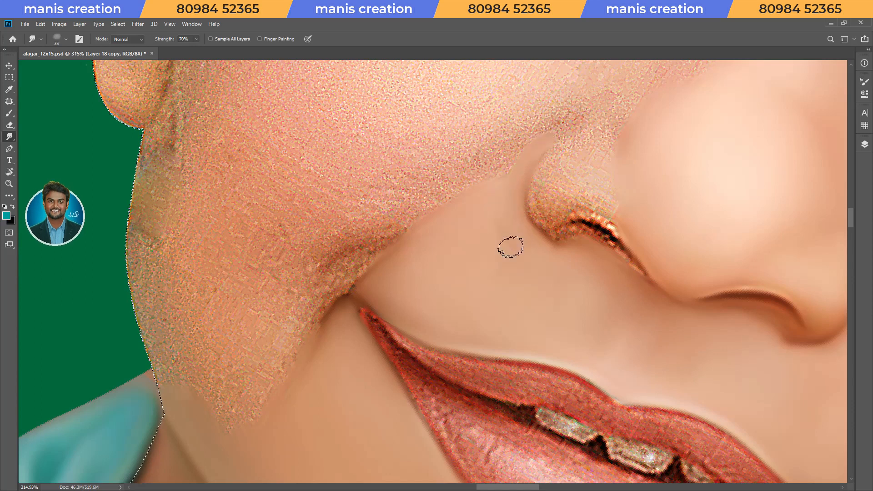
key("]")
key("]")
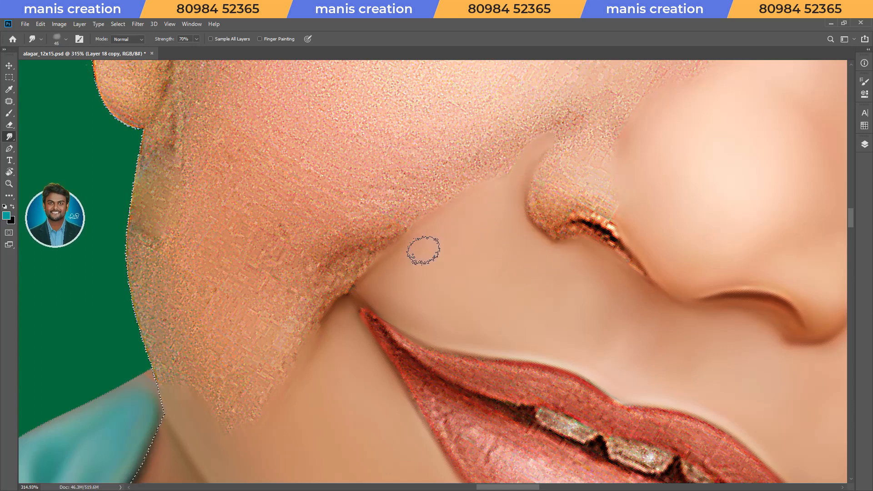
Smudge the central cheek above the smile crease into a smooth patch at 70% strength.
scroll(474, 282, "down", 5)
mouse_move(474, 282)
left_mouse_down()
mouse_move(432, 326)
mouse_move(481, 341)
left_mouse_up()
key("r")
mouse_move(482, 340)
left_mouse_down()
mouse_move(503, 318)
mouse_move(487, 336)
left_mouse_up()
key("]")
key("]")
key("]")
key("]")
key("]")
mouse_move(418, 276)
left_mouse_down()
mouse_move(388, 286)
mouse_move(423, 310)
left_mouse_up()
key("[")
key("[")
key("[")
key("]")
key("]")
Smudge the skin from the inner cheek along the side of the nose up to the inner eye corner.
mouse_move(477, 278)
left_mouse_down()
mouse_move(450, 269)
mouse_move(488, 248)
mouse_move(530, 244)
left_mouse_up()
key("[")
key("[")
key("[")
left_click_drag(478, 246, 532, 207)
key("[")
key("[")
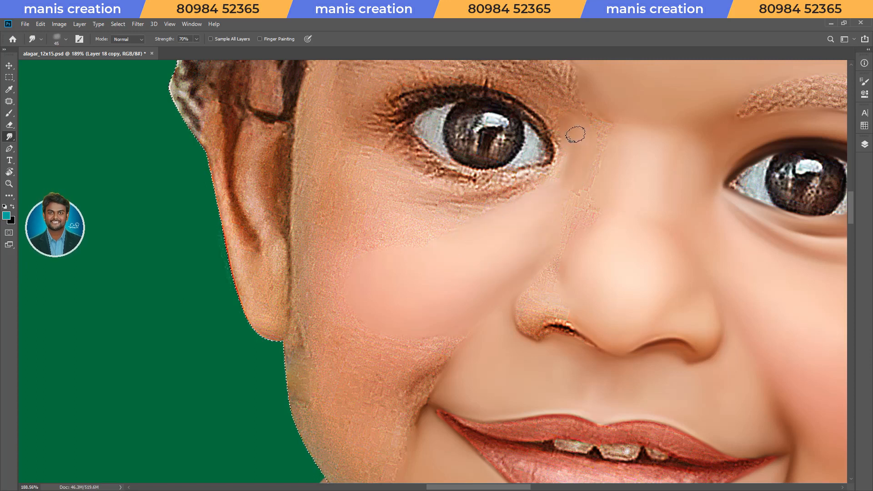
Extend the smooth cheek area outward and down to the smile crease with a larger smudge brush.
key("]")
key("]")
key("]")
mouse_move(438, 318)
left_mouse_down()
mouse_move(360, 327)
mouse_move(357, 317)
mouse_move(417, 336)
left_mouse_up()
key("]")
key("[")
key("[")
key("[")
key("[")
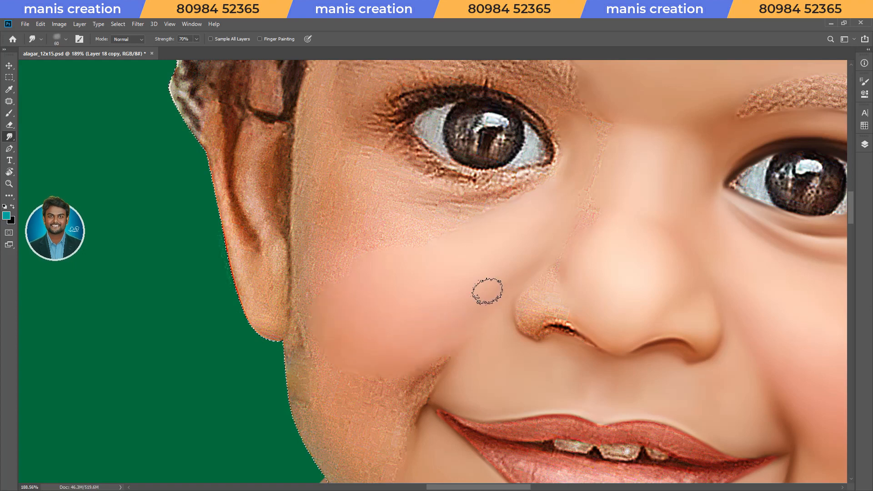
Smudge a strip of skin along the face edge from the earlobe up beside the ear to the hairline.
key("r")
left_click_drag(339, 223, 404, 177)
key("space")
scroll(403, 148, "up", 2)
left_click_drag(402, 146, 360, 273)
key("[")
key("[")
key("[")
key("[")
key("[")
mouse_move(275, 330)
left_mouse_down()
mouse_move(304, 296)
mouse_move(523, 146)
mouse_move(576, 129)
left_mouse_up()
key("[")
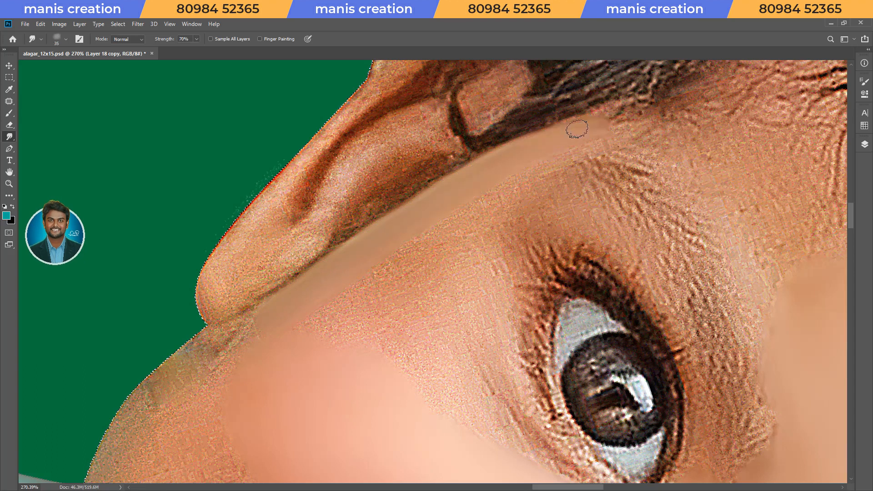
Blend the side of the face beside the ear and earlobe into the smooth cheek at 70% strength.
left_click_drag(349, 242, 474, 164)
key("]")
key("]")
key("]")
mouse_move(482, 219)
left_mouse_down()
mouse_move(461, 238)
mouse_move(398, 259)
mouse_move(339, 331)
mouse_move(221, 349)
mouse_move(281, 321)
mouse_move(268, 316)
left_mouse_up()
key("[")
key("[")
key("]")
key("[")
key("]")
key("]")
key("]")
key("]")
mouse_move(372, 305)
left_mouse_down()
mouse_move(360, 348)
mouse_move(288, 338)
left_mouse_up()
Smudge the textured skin between the outer cheek, the temple and the outer eye corner.
key("[")
key("[")
key("[")
key("[")
mouse_move(430, 312)
left_mouse_down()
mouse_move(435, 271)
mouse_move(418, 333)
mouse_move(420, 321)
left_mouse_up()
key("]")
key("[")
key("[")
mouse_move(513, 185)
left_mouse_down()
mouse_move(539, 178)
mouse_move(540, 192)
left_mouse_up()
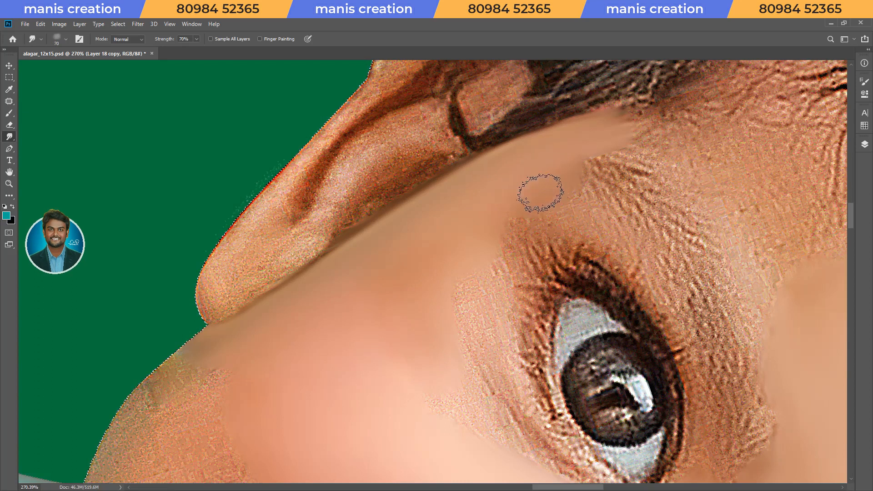
Smudge the leftover textured patch on the upper cheek below the eye at 70% strength, and save the document.
key("Escape")
left_click_drag(530, 250, 509, 251)
left_click_drag(636, 276, 503, 294)
key("[")
key("[")
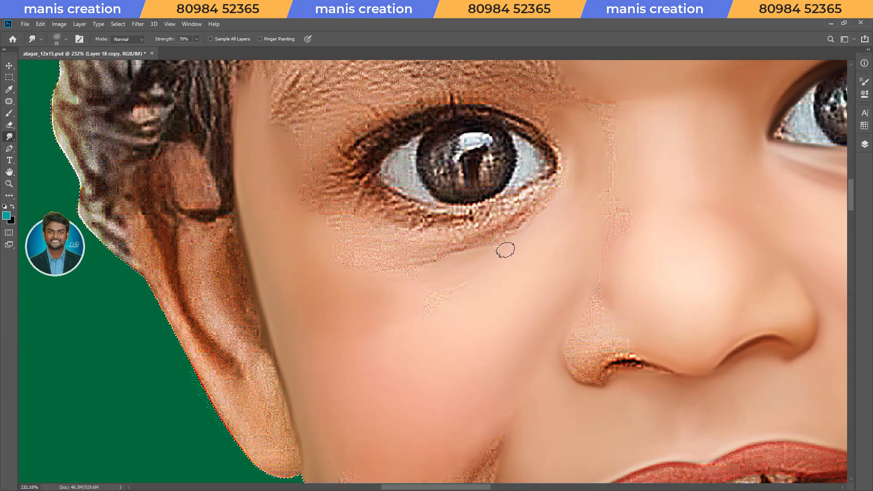
key("]")
key("]")
key("]")
key("]")
left_click_drag(408, 313, 499, 277)
key("[")
key("[")
key("[")
key("[")
left_click_drag(449, 299, 446, 286)
Smudge the jaw skin beside the shirt collar inside the selection edge at 70% strength.
key("]")
key("]")
key("]")
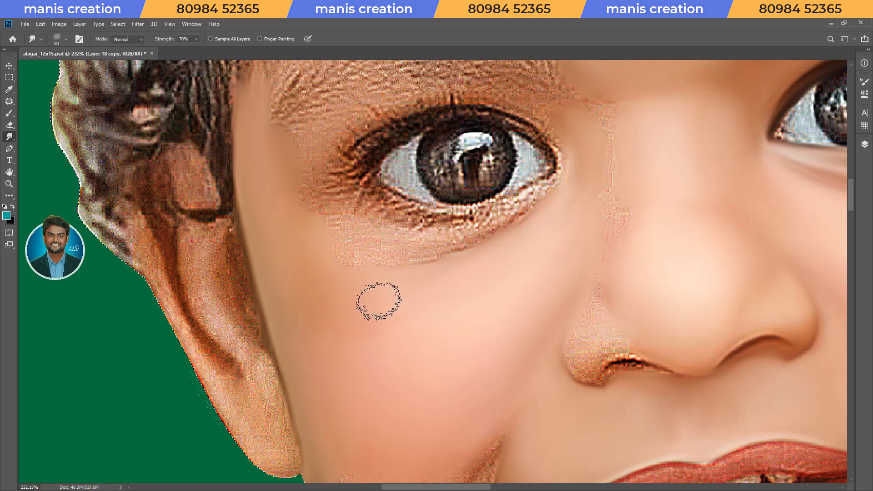
key("[")
key("[")
key("[")
key("[")
key("Escape")
left_click_drag(542, 227, 495, 245)
key("ctrl+s")
key("r")
key("Escape")
mouse_move(548, 359)
left_mouse_down()
mouse_move(493, 337)
mouse_move(382, 342)
mouse_move(427, 353)
left_mouse_up()
key("s")
key("]")
key("]")
key("]")
mouse_move(437, 256)
left_mouse_down()
mouse_move(392, 230)
mouse_move(417, 205)
left_mouse_up()
key("r")
left_click_drag(283, 346, 507, 197)
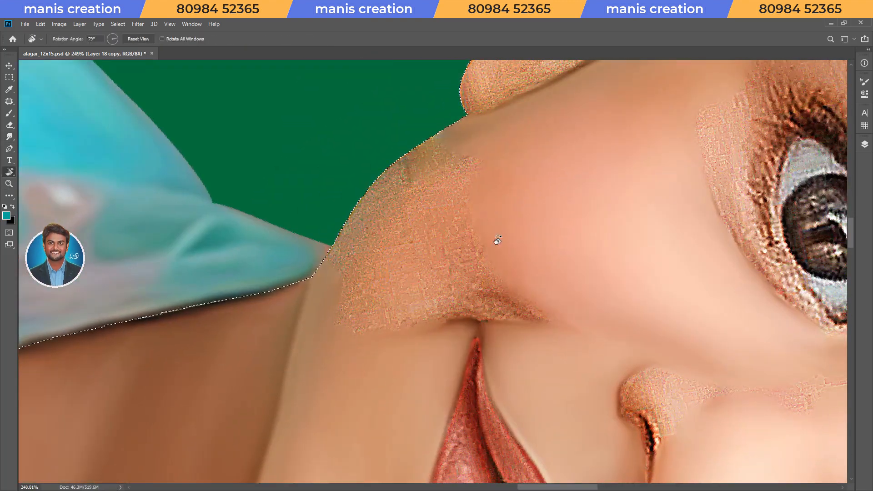
left_click_drag(392, 282, 412, 285)
left_click_drag(387, 350, 343, 331)
left_click_drag(367, 227, 403, 261)
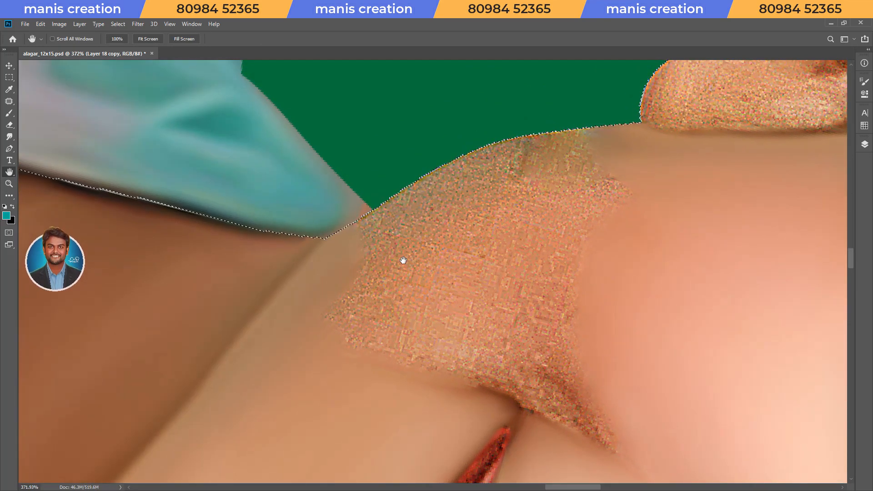
key("s")
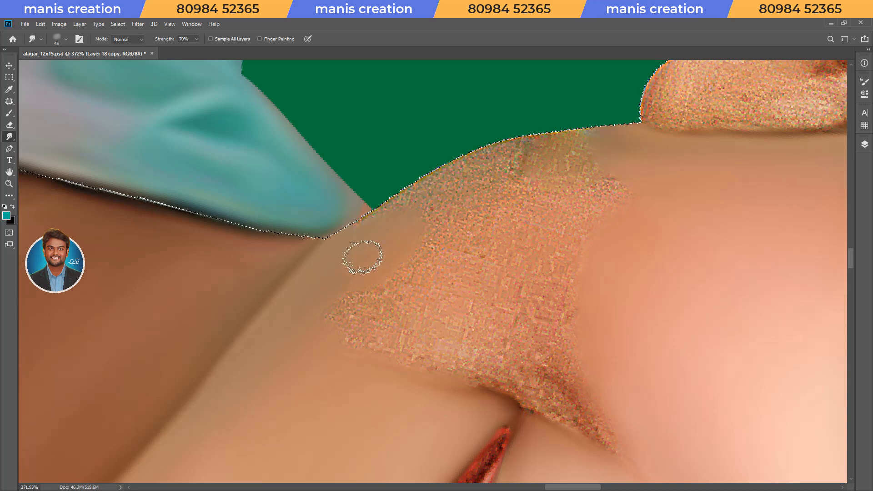
key("bracketleft")
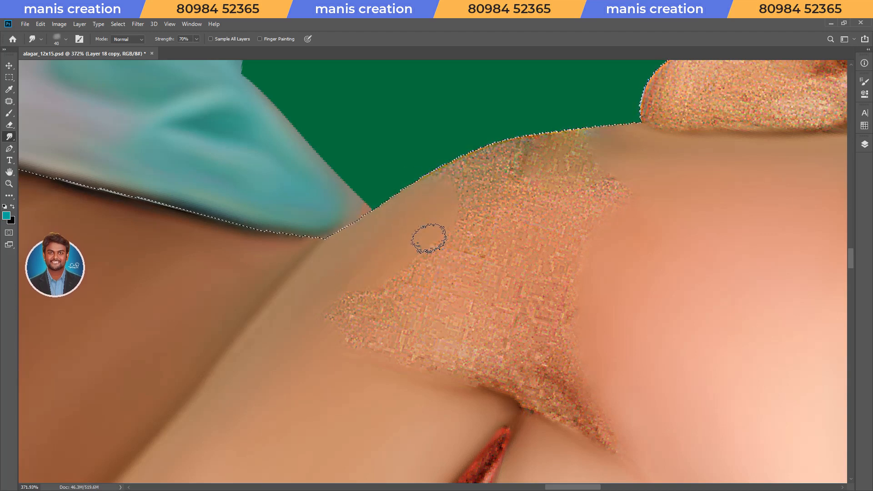
Continue smudging along the jaw's outer edge from the collar up to the earlobe.
key("r")
left_click_drag(356, 369, 375, 381)
key("bracketleft")
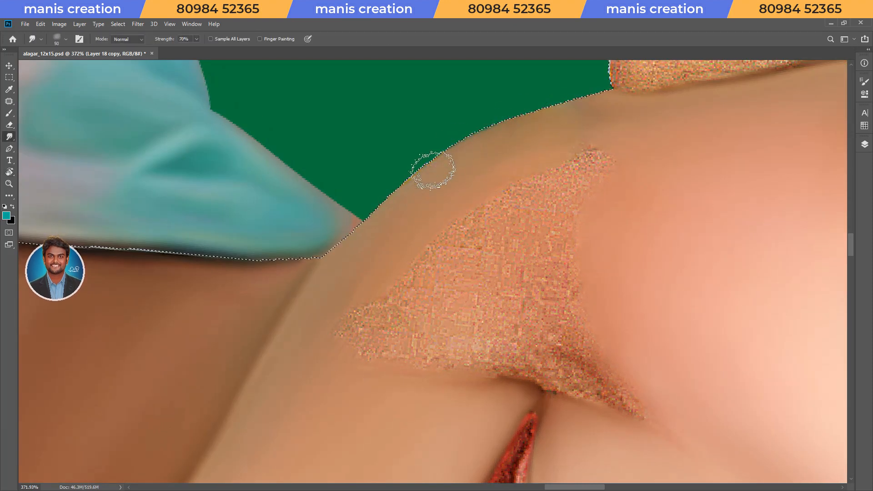
Smudge the outer part of the textured cheek patch between the jaw edge and the mouth corner at 70% strength.
key("bracketright")
key("bracketleft")
key("bracketleft")
left_click_drag(360, 292, 350, 313)
key("Escape")
mouse_move(370, 216)
left_mouse_down()
mouse_move(431, 230)
mouse_move(462, 374)
mouse_move(499, 318)
mouse_move(419, 365)
mouse_move(398, 405)
left_mouse_up()
key("r")
key("Escape")
key("r")
mouse_move(395, 233)
left_mouse_down()
mouse_move(410, 278)
mouse_move(476, 300)
mouse_move(540, 287)
left_mouse_up()
Smudge the remaining broad cheek texture down to the crease beside the mouth corner.
key("bracketleft")
key("bracketleft")
key("bracketleft")
key("bracketright")
key("bracketright")
key("bracketleft")
key("bracketleft")
key("bracketleft")
key("bracketright")
key("bracketright")
key("bracketright")
key("bracketright")
mouse_move(434, 320)
left_mouse_down()
mouse_move(308, 292)
mouse_move(360, 317)
mouse_move(361, 292)
mouse_move(407, 224)
mouse_move(460, 212)
left_mouse_up()
key("r")
key("space")
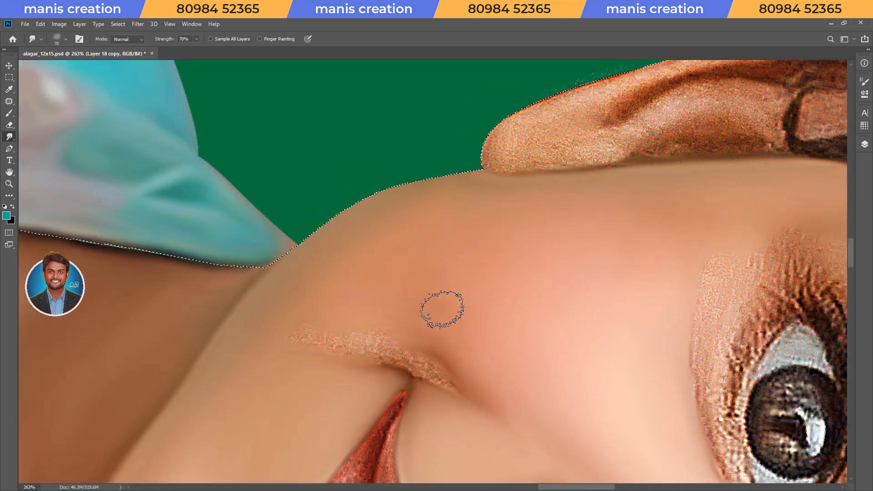
Smudge the textured strip along the smile crease at the mouth corner, using 50% strength for its finer blending.
key("bracketright")
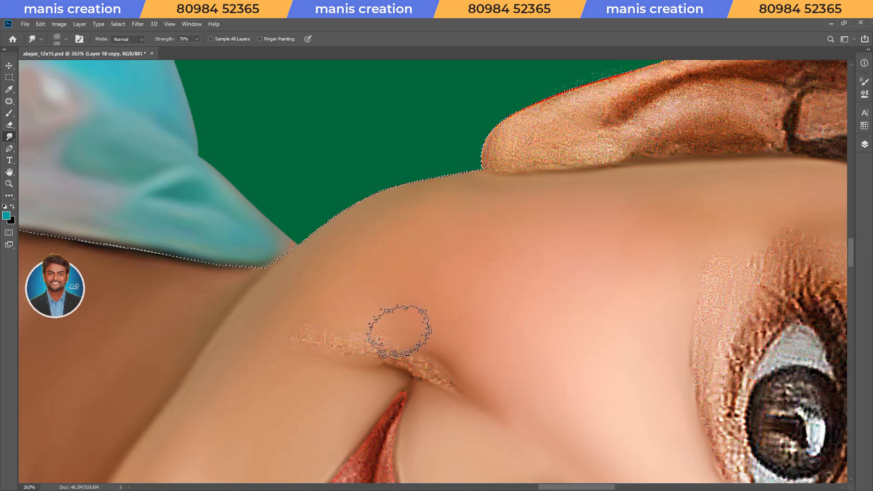
key("Escape")
key("space")
left_click_drag(554, 331, 494, 294)
key("r")
left_click_drag(494, 324, 459, 346)
key("ctrl+space")
left_click_drag(441, 250, 460, 237)
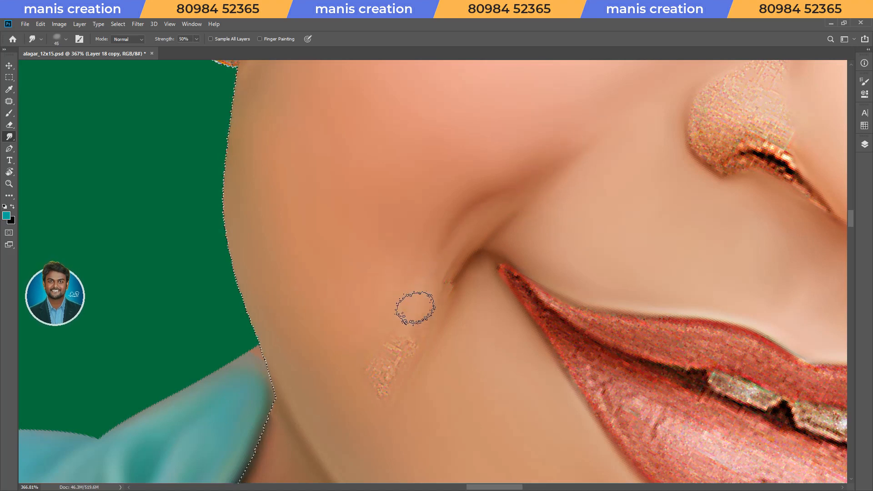
Smudge the last textured spot below the smile crease at 70% strength.
key("]")
key("6")
key("7")
mouse_move(388, 371)
left_mouse_down()
mouse_move(381, 358)
mouse_move(415, 328)
mouse_move(377, 379)
mouse_move(395, 296)
mouse_move(432, 259)
left_mouse_up()
key("[")
key("[")
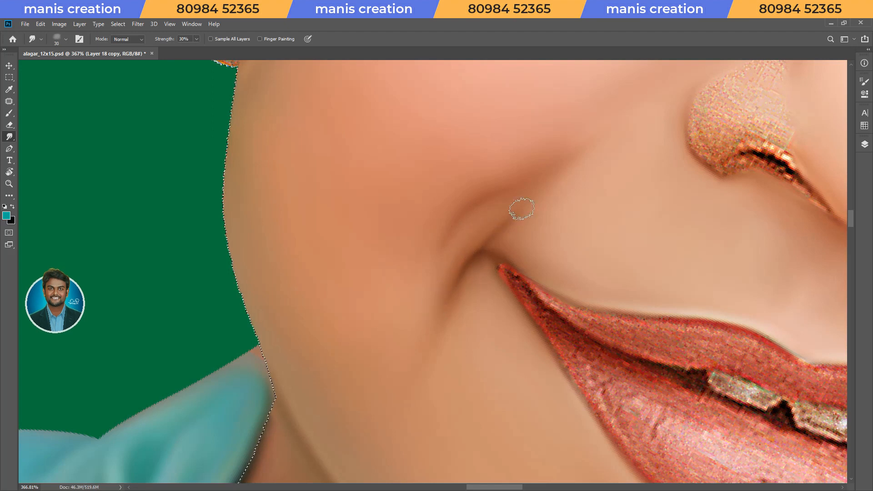
Soften the skin around the smile crease at 30% strength, and save the document.
key("Escape")
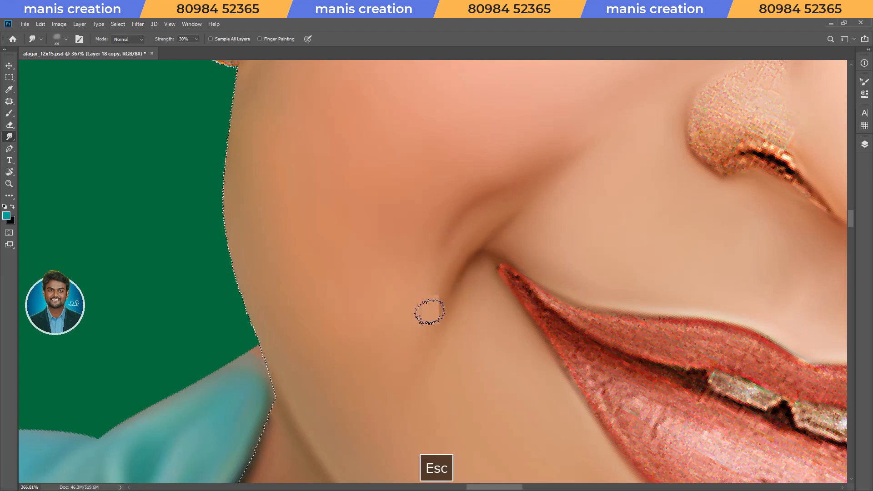
left_click_drag(523, 298, 479, 296)
key("ctrl+s")
Smudge the thin textured strip between the nose bridge and the inner eye corner at 67% strength.
left_click_drag(423, 227, 459, 226)
key("r")
left_click_drag(477, 369, 447, 378)
left_click_drag(427, 347, 439, 346)
mouse_move(419, 285)
left_mouse_down()
mouse_move(398, 291)
mouse_move(420, 296)
mouse_move(365, 329)
mouse_move(341, 318)
mouse_move(419, 285)
left_mouse_up()
mouse_move(575, 248)
left_mouse_down()
mouse_move(404, 322)
mouse_move(403, 332)
left_mouse_up()
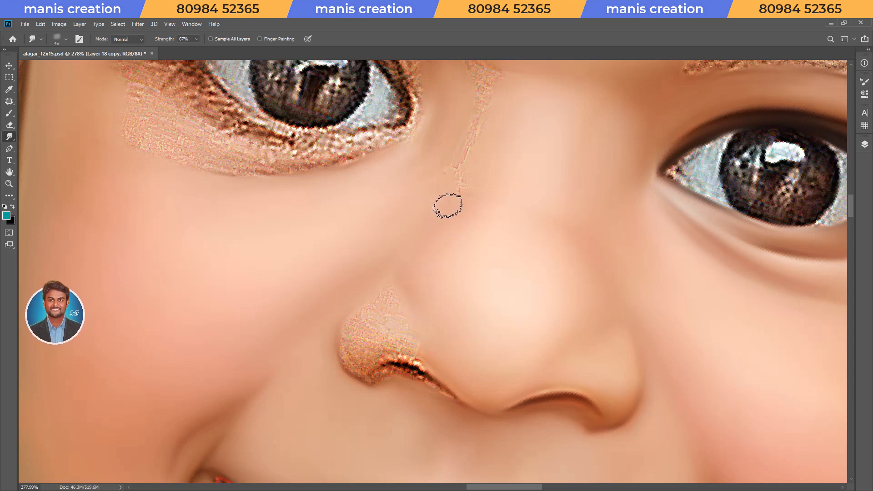
left_click_drag(481, 119, 440, 200)
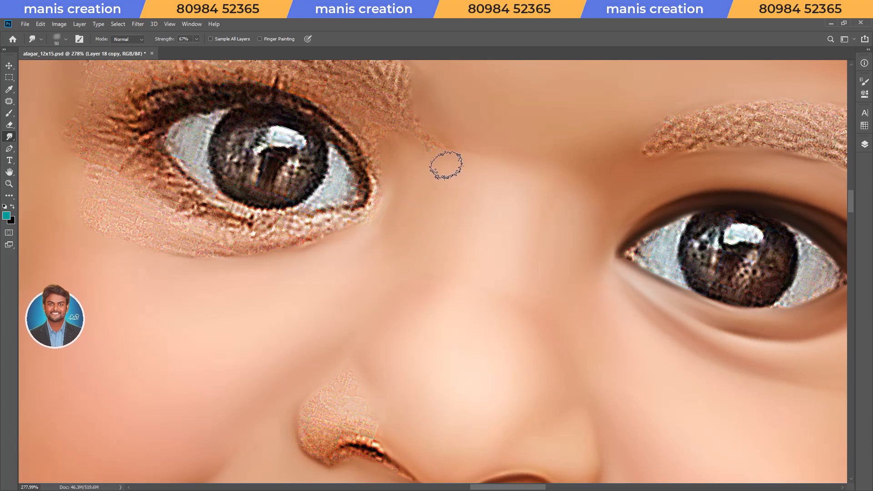
Smudge the dark nostril line and the shadow beneath it with a small brush at 70% strength, and save the document.
key("r")
mouse_move(492, 364)
left_mouse_down()
mouse_move(548, 363)
mouse_move(568, 313)
left_mouse_up()
left_click_drag(546, 473, 520, 364)
scroll(482, 295, "up", 4)
key("bracketleft")
key("bracketleft")
key("bracketleft")
key("bracketleft")
key("7")
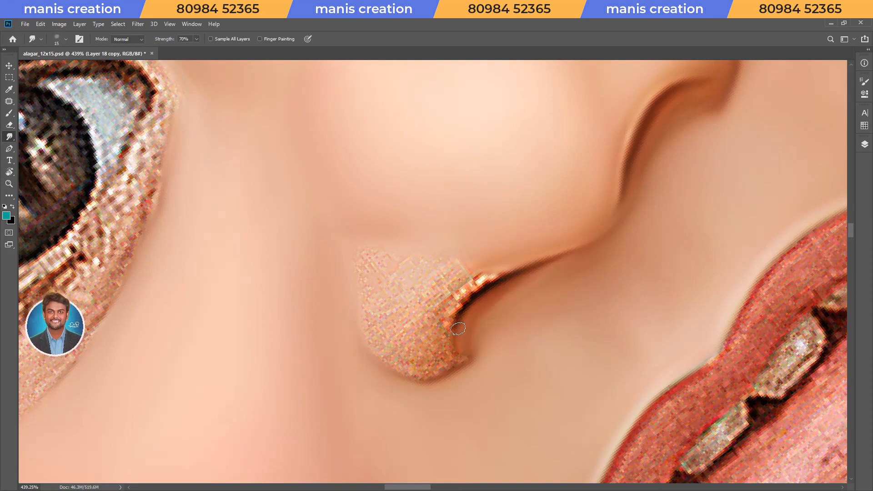
key("ctrl+s")
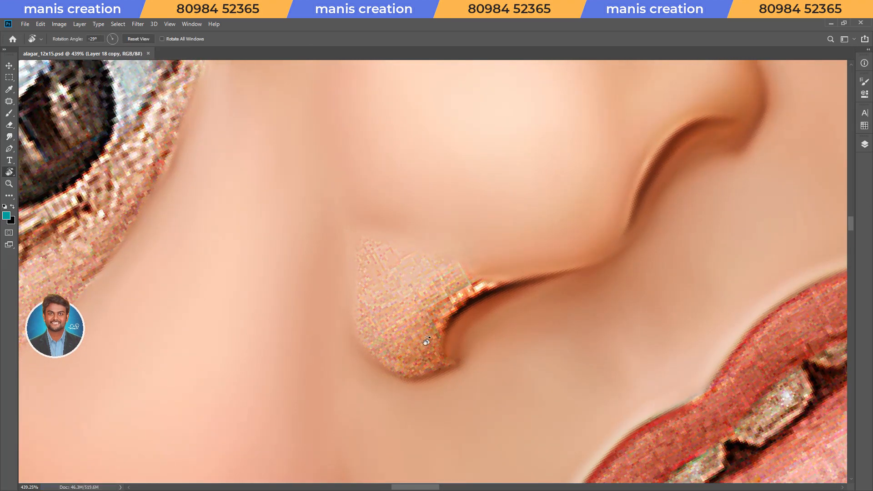
Smudge the rim of the nostril and the adjoining skin of the nose wing at 70% strength.
key("z")
left_click_drag(416, 299, 418, 299)
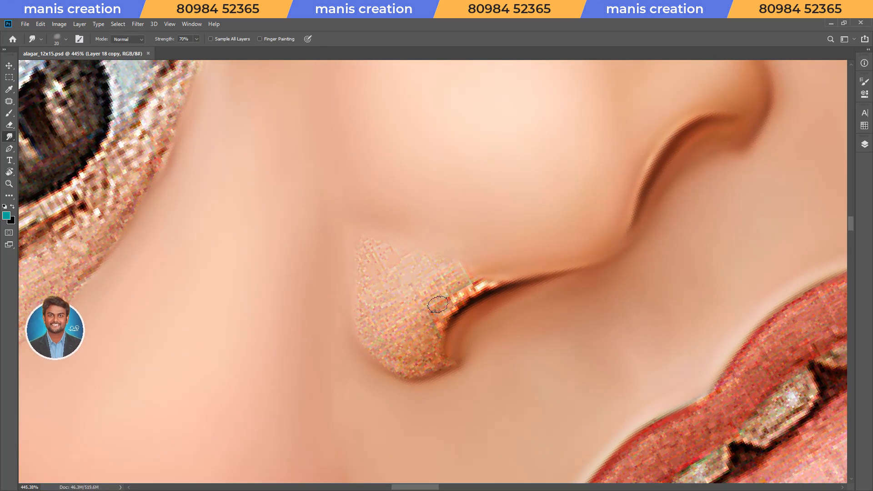
key("bracketleft")
left_click_drag(444, 307, 457, 289)
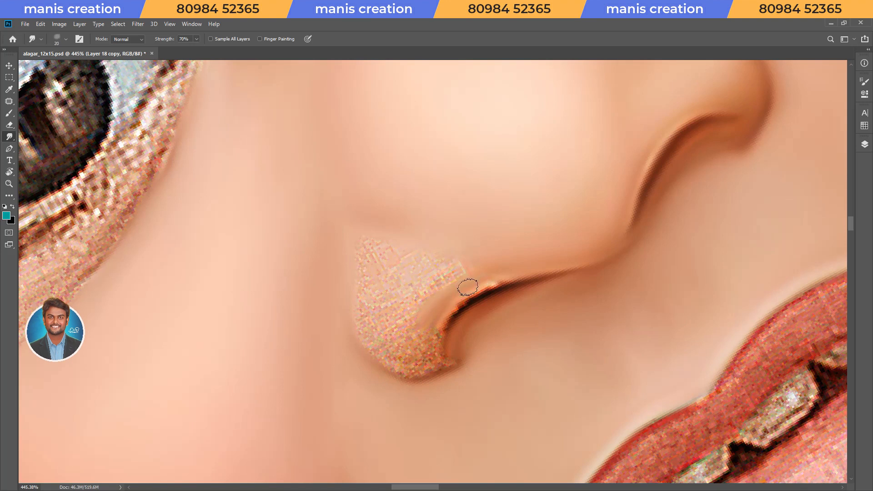
left_click_drag(415, 332, 439, 324)
key("bracketleft")
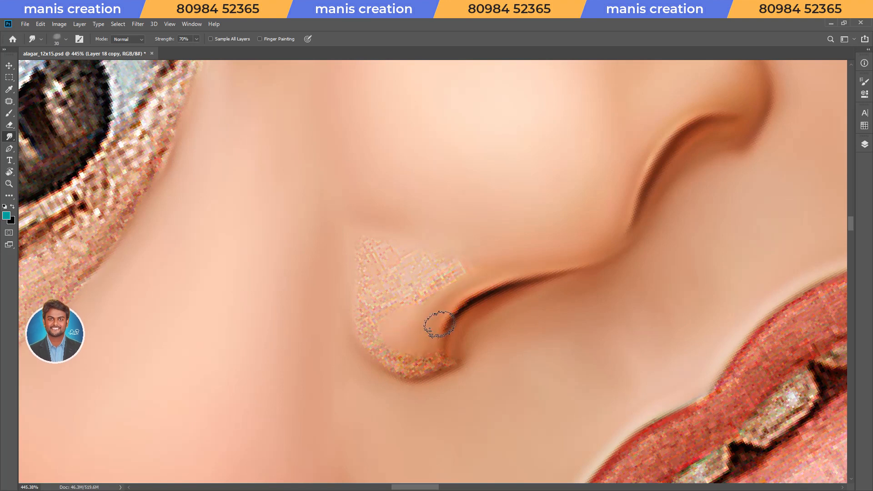
Smudge the rest of the nose wing at 67% strength, soften it at 30%, and save the document.
key("r")
mouse_move(571, 298)
left_mouse_down()
mouse_move(450, 298)
mouse_move(506, 369)
left_mouse_up()
mouse_move(440, 278)
left_mouse_down()
mouse_move(460, 311)
mouse_move(498, 280)
mouse_move(432, 259)
mouse_move(403, 291)
left_mouse_up()
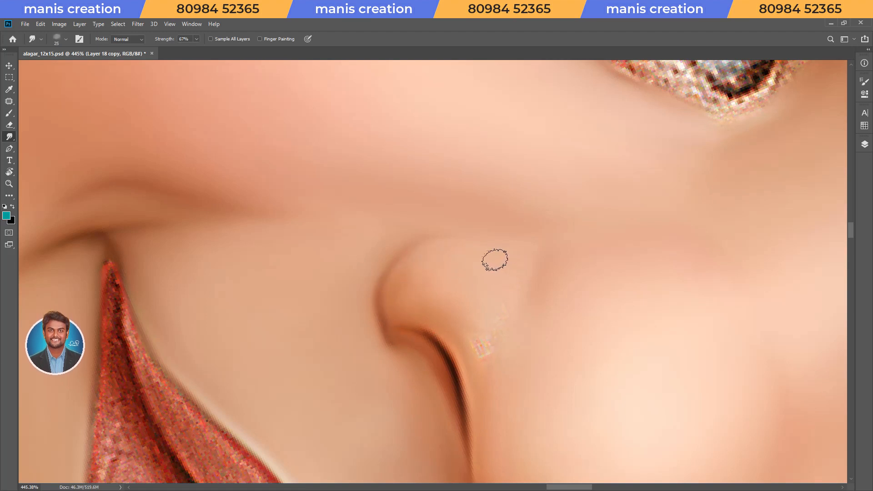
key("bracketright")
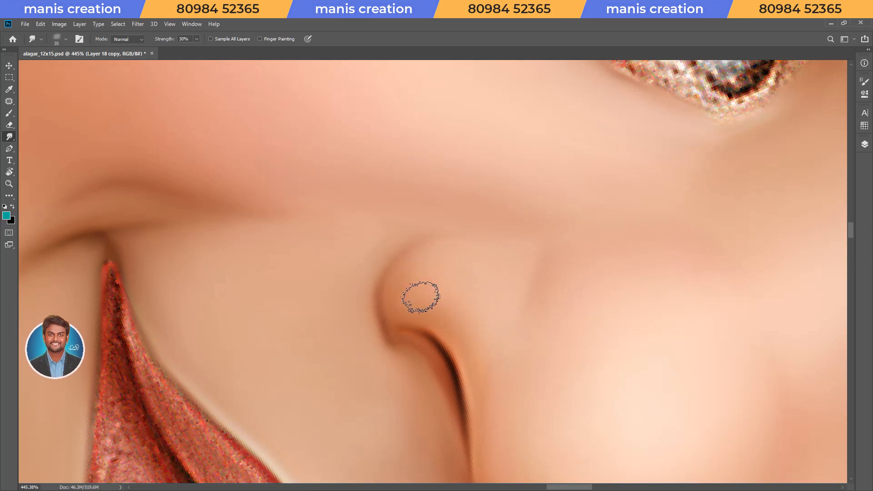
key("Escape")
left_click_drag(523, 250, 462, 274)
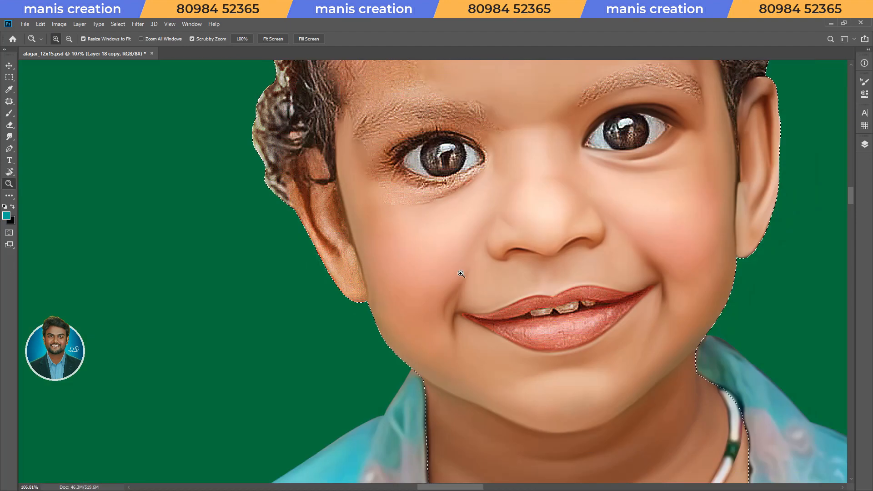
left_click_drag(558, 246, 481, 335)
key("ctrl+s")
Invert the selection and erase the stray pixels outside the ear's outer edge.
key("Escape")
left_click_drag(288, 373, 446, 314)
key("r")
left_click_drag(514, 313, 459, 350)
left_click_drag(419, 255, 462, 254)
left_click_drag(449, 309, 429, 308)
left_click_drag(444, 271, 480, 328)
key("r")
left_click_drag(456, 365, 448, 366)
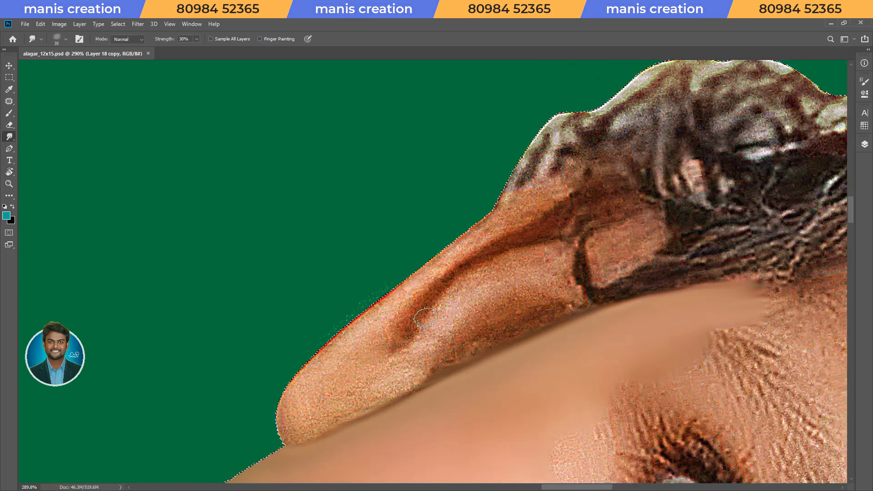
key("ctrl+shift+i")
key("e")
key("[")
key("[")
key("[")
key("[")
key("[")
key("[")
key("[")
key("[")
key("[")
key("[")
key("[")
key("[")
key("[")
key("[")
key("[")
left_click_drag(290, 378, 317, 343)
key("ctrl+d")
key("F2")
key("F2")
Smudge the light ridge inside the ear at 70% strength.
mouse_move(441, 343)
left_mouse_down()
mouse_move(459, 259)
mouse_move(479, 235)
left_mouse_up()
key("s")
key("bracketright")
mouse_move(446, 279)
left_mouse_down()
mouse_move(442, 249)
mouse_move(474, 205)
mouse_move(536, 166)
mouse_move(582, 175)
mouse_move(440, 232)
left_mouse_up()
key("bracketleft")
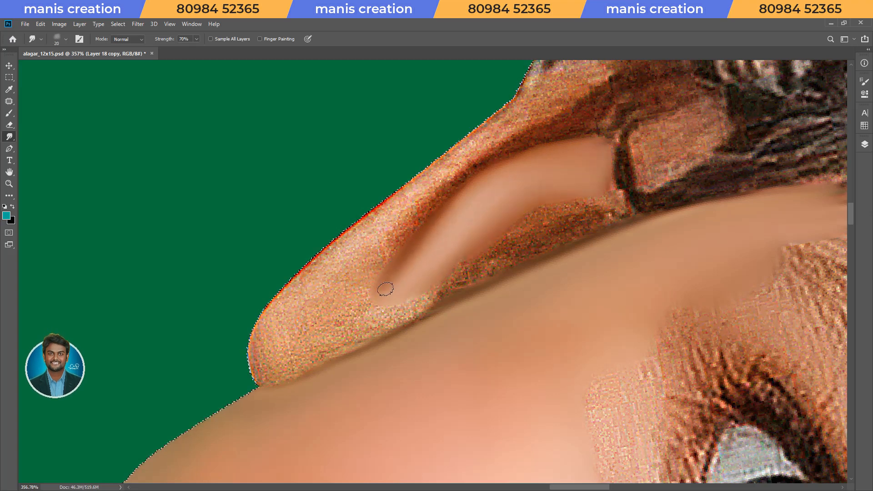
Smudge the ear's shaded hollow beside the cheek and continue over the earlobe.
left_click_drag(592, 209, 459, 286)
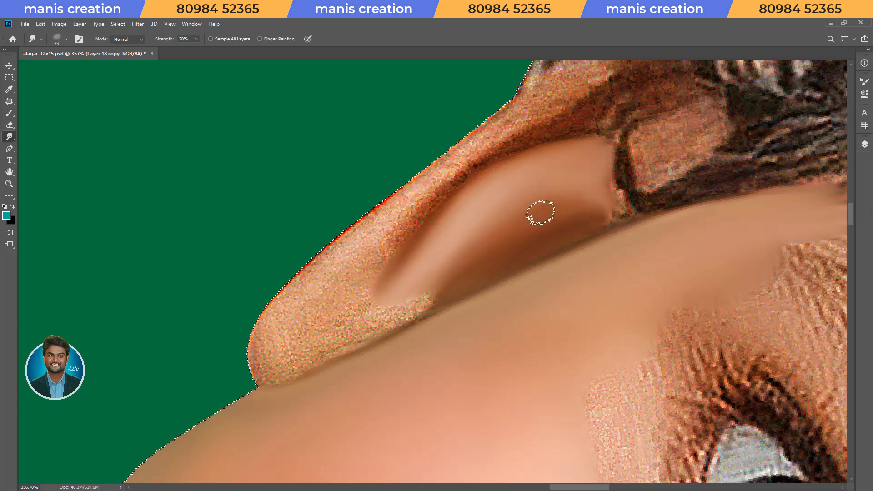
left_click_drag(392, 310, 408, 310)
key("bracketright")
key("bracketright")
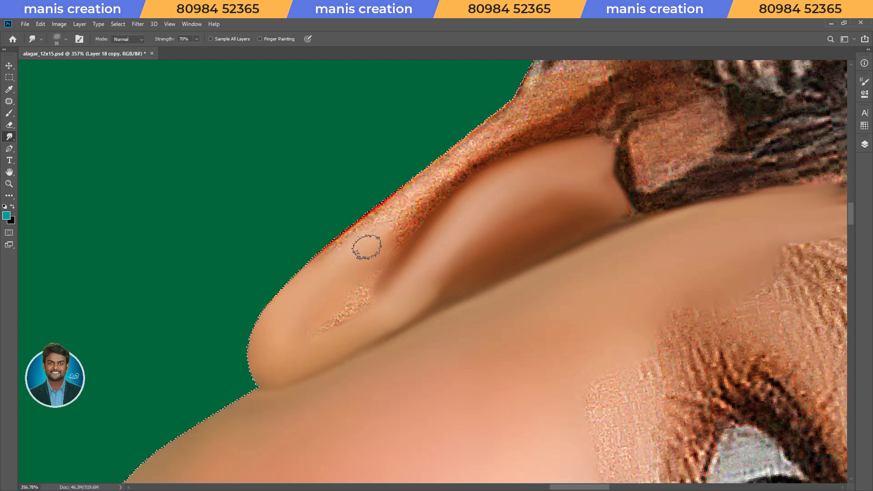
Smudge the leftover earlobe texture and the ear's outer rim along the dark inner fold.
left_click_drag(354, 285, 313, 330)
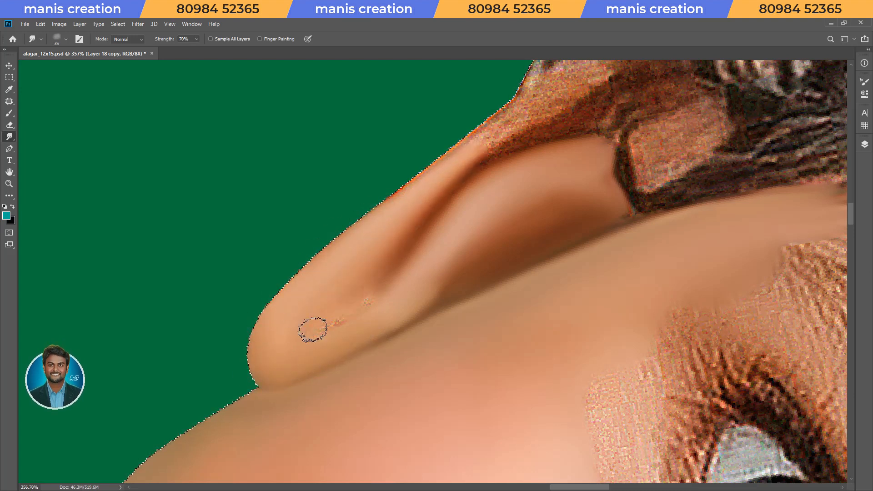
left_click_drag(487, 197, 384, 311)
key("bracketright")
left_click_drag(384, 267, 503, 186)
left_click_drag(358, 247, 259, 323)
mouse_move(409, 229)
left_mouse_down()
mouse_move(428, 212)
mouse_move(476, 204)
left_mouse_up()
left_click_drag(380, 236, 541, 182)
left_click_drag(487, 199, 566, 182)
left_click_drag(416, 243, 469, 221)
Smudge the upper part of the ear up to the hair at 70% strength.
key("bracketleft")
key("bracketleft")
key("bracketleft")
mouse_move(408, 268)
left_mouse_down()
mouse_move(549, 221)
mouse_move(554, 196)
mouse_move(596, 200)
left_mouse_up()
key("bracketright")
mouse_move(512, 261)
left_mouse_down()
mouse_move(553, 249)
mouse_move(620, 245)
left_mouse_up()
mouse_move(549, 292)
left_mouse_down()
mouse_move(596, 272)
mouse_move(544, 289)
left_mouse_up()
left_click_drag(532, 232, 576, 227)
key("bracketleft")
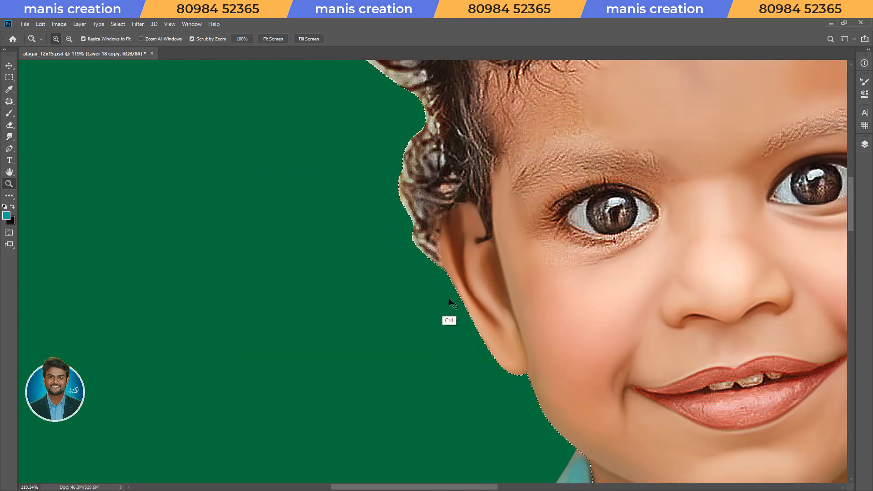
Smudge the forehead skin above the eyebrow and below the hairline at 70% strength.
key("r")
scroll(449, 316, "down", 2)
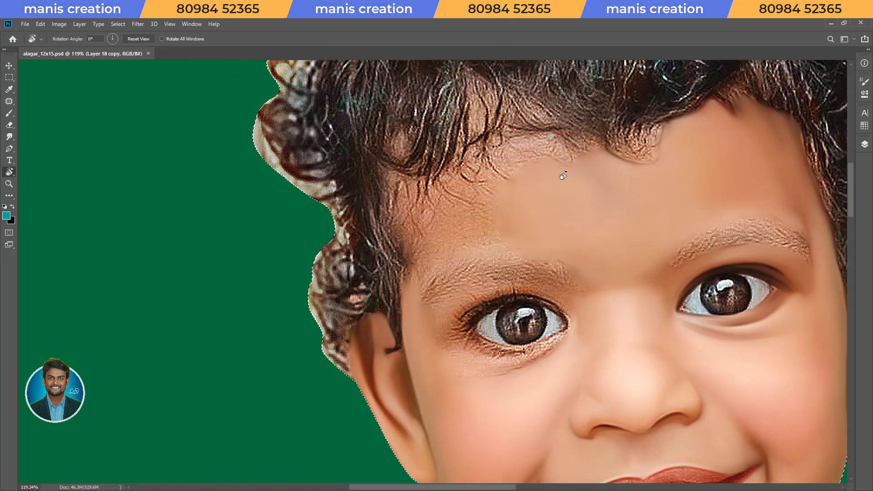
scroll(563, 175, "up", 5)
key("bracketright")
mouse_move(456, 198)
left_mouse_down()
mouse_move(482, 200)
mouse_move(483, 221)
mouse_move(511, 199)
mouse_move(532, 203)
mouse_move(564, 230)
mouse_move(533, 197)
mouse_move(568, 234)
mouse_move(573, 228)
mouse_move(540, 197)
mouse_move(456, 205)
mouse_move(462, 230)
left_mouse_up()
key("bracketright")
key("bracketright")
mouse_move(325, 255)
left_mouse_down()
mouse_move(343, 266)
mouse_move(333, 279)
mouse_move(352, 279)
mouse_move(393, 266)
mouse_move(390, 290)
mouse_move(354, 274)
mouse_move(322, 300)
mouse_move(342, 315)
mouse_move(427, 324)
mouse_move(411, 292)
left_mouse_up()
key("bracketleft")
key("bracketleft")
key("bracketleft")
key("bracketleft")
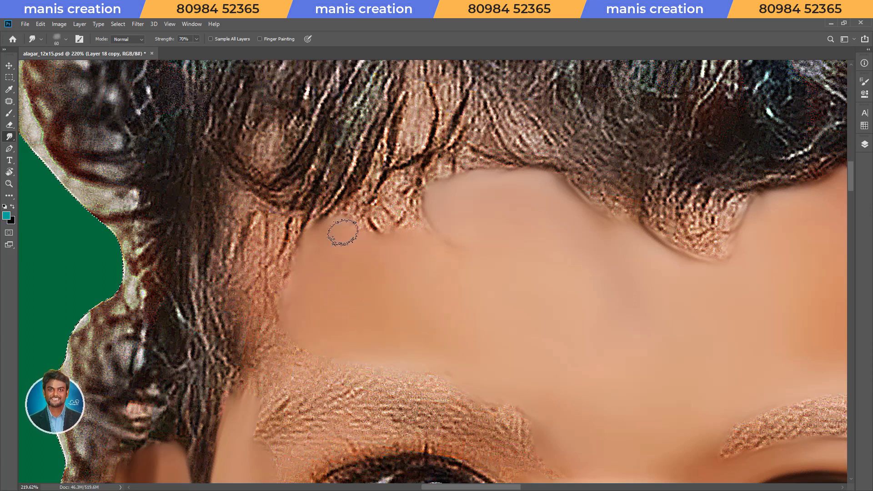
Continue smudging the forehead along the hairline and down to the eyebrow's upper edge.
mouse_move(356, 231)
left_mouse_down()
mouse_move(412, 206)
mouse_move(384, 218)
mouse_move(458, 244)
mouse_move(435, 213)
mouse_move(455, 210)
mouse_move(396, 213)
mouse_move(364, 229)
mouse_move(319, 288)
mouse_move(317, 322)
mouse_move(330, 330)
mouse_move(304, 335)
mouse_move(317, 356)
mouse_move(346, 341)
mouse_move(461, 357)
mouse_move(550, 405)
mouse_move(557, 431)
left_mouse_up()
key("bracketright")
key("bracketright")
key("bracketright")
Smudge the temple skin beside the side hair, blend it into the forehead, and save the document.
key("bracketright")
key("bracketright")
key("bracketleft")
key("bracketleft")
key("bracketleft")
key("space")
left_click_drag(475, 371, 615, 270)
key("r")
mouse_move(416, 414)
left_mouse_down()
mouse_move(319, 376)
mouse_move(328, 383)
left_mouse_up()
key("bracketleft")
key("bracketleft")
key("bracketleft")
mouse_move(389, 269)
left_mouse_down()
mouse_move(357, 276)
mouse_move(388, 279)
mouse_move(436, 211)
mouse_move(501, 172)
mouse_move(472, 184)
mouse_move(469, 209)
mouse_move(388, 249)
left_mouse_up()
key("bracketright")
key("bracketright")
key("bracketright")
key("bracketright")
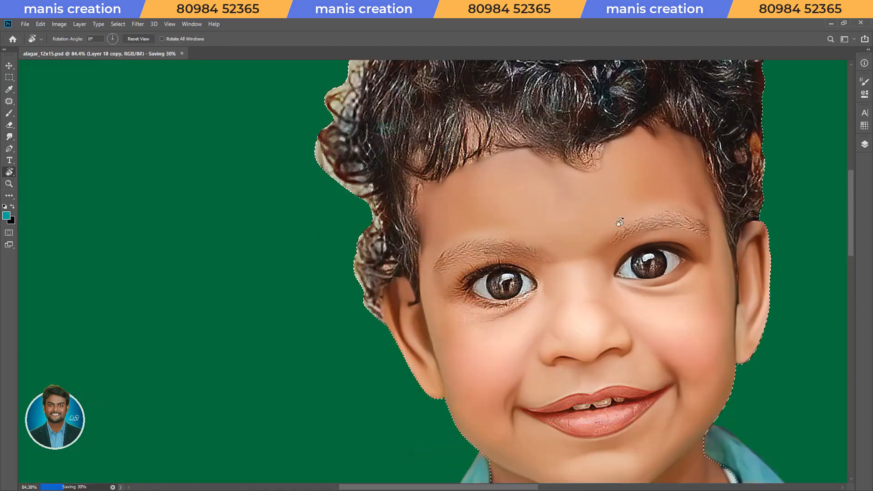
Clear the selection and smudge the eyelid skin just above the upper lash line at 70% strength.
key("ctrl+d")
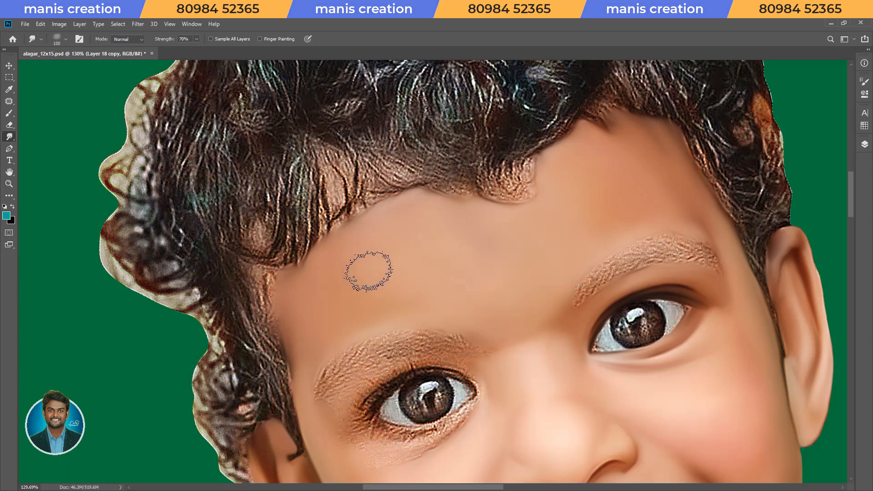
key("Escape")
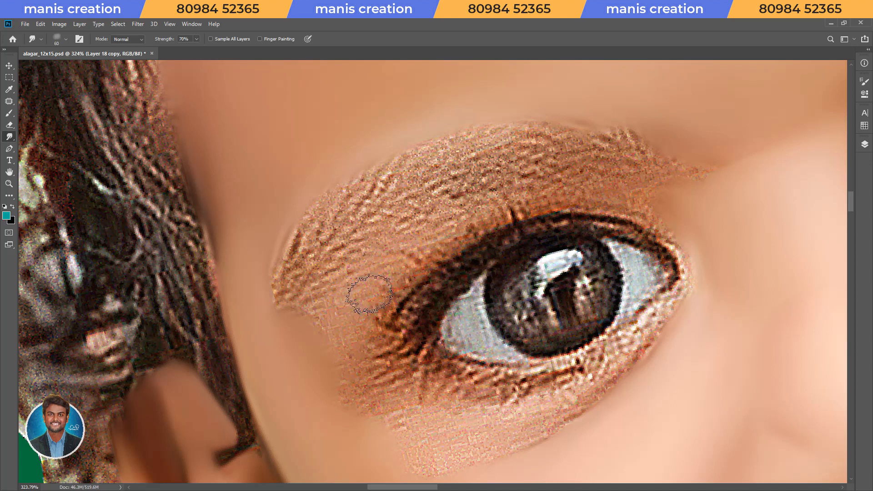
mouse_move(400, 288)
left_mouse_down()
mouse_move(445, 242)
mouse_move(518, 208)
mouse_move(618, 201)
mouse_move(656, 218)
left_mouse_up()
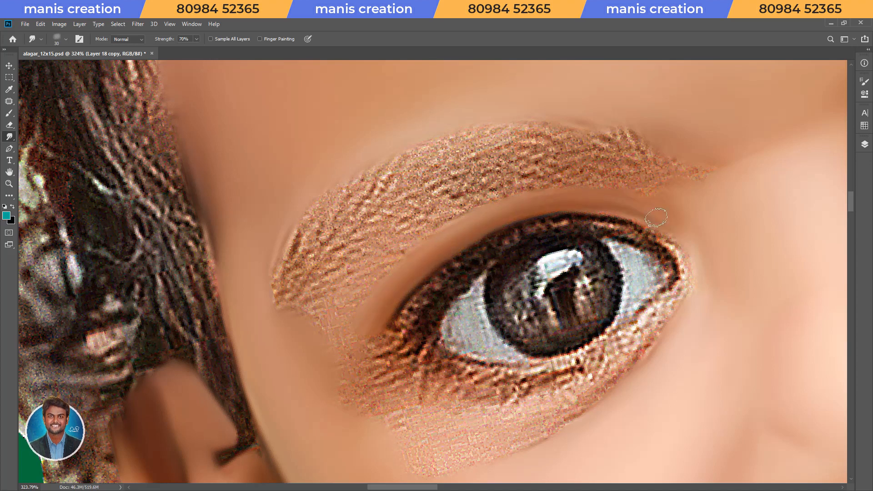
Smudge the skin between the eyebrow's lower edge, the outer eye corner and the temple.
key("bracketright")
key("bracketright")
left_click_drag(341, 354, 366, 290)
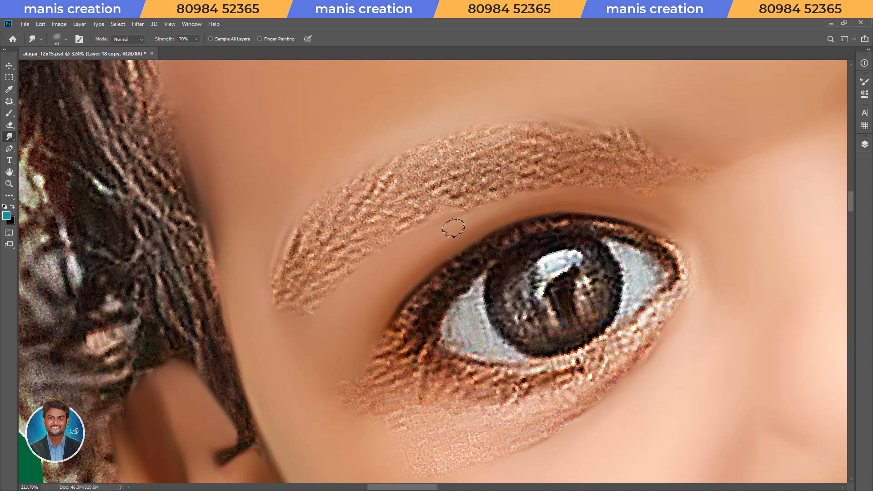
left_click_drag(324, 314, 299, 326)
Smudge the skin between the eyebrow's inner end and the inner eye corner at 70% strength.
key("bracketright")
key("r")
mouse_move(468, 226)
left_mouse_down()
mouse_move(447, 180)
mouse_move(370, 293)
left_mouse_up()
key("space")
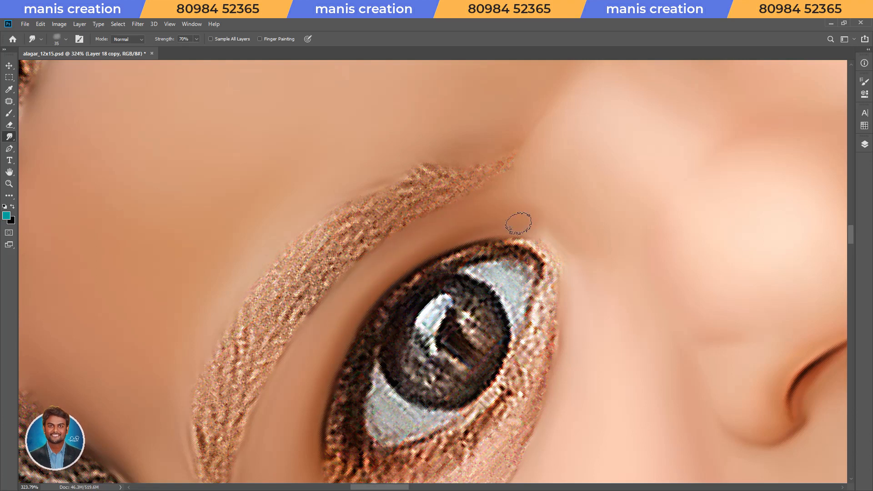
Smudge the skin around the inner eye corner and beneath the eyebrow's outer end, and save the document.
key("r")
left_click_drag(504, 221, 553, 287)
key("space")
left_click_drag(558, 276, 469, 308)
key("r")
key("bracketleft")
key("bracketleft")
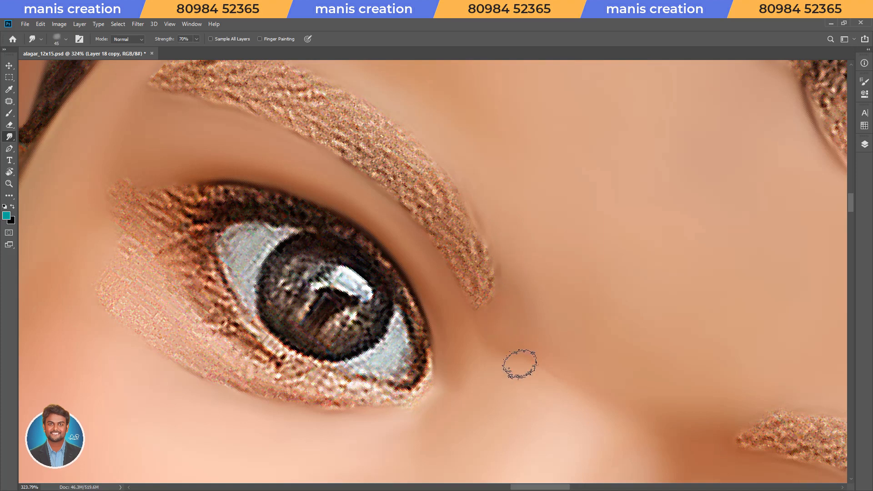
key("Escape")
key("space")
left_click_drag(152, 374, 332, 246)
key("bracketright")
mouse_move(279, 213)
left_mouse_down()
mouse_move(296, 272)
mouse_move(306, 250)
mouse_move(373, 192)
left_mouse_up()
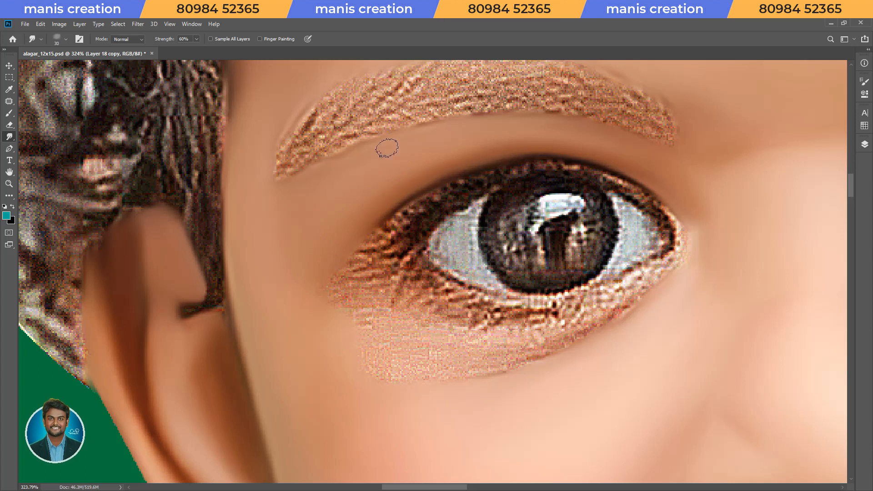
key("ctrl+s")
Smudge the outer half of the dark upper lash line along its curve at 70% strength.
key("r")
left_click_drag(416, 326, 341, 402)
key("space")
key("space")
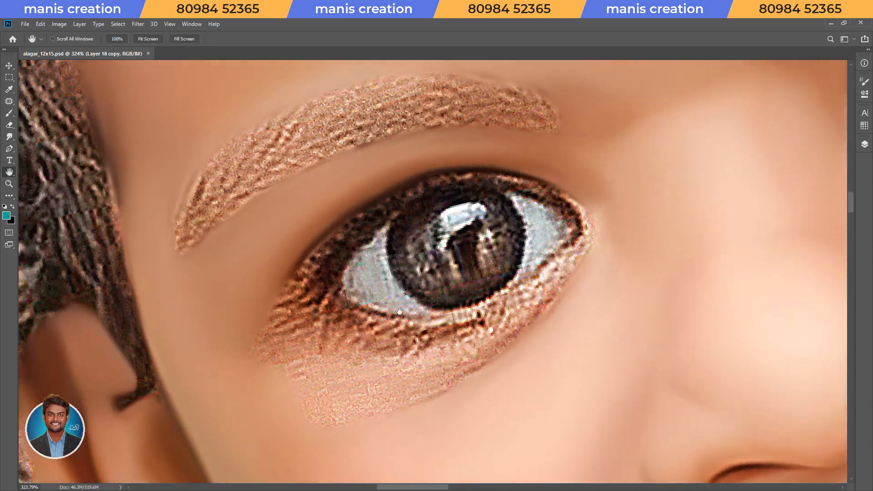
left_click_drag(357, 254, 386, 280)
key("alt+space")
left_click_drag(387, 280, 396, 280)
key("bracketleft")
key("bracketleft")
key("bracketleft")
key("bracketleft")
mouse_move(341, 300)
left_mouse_down()
mouse_move(392, 240)
mouse_move(489, 200)
left_mouse_up()
left_click_drag(385, 248, 300, 334)
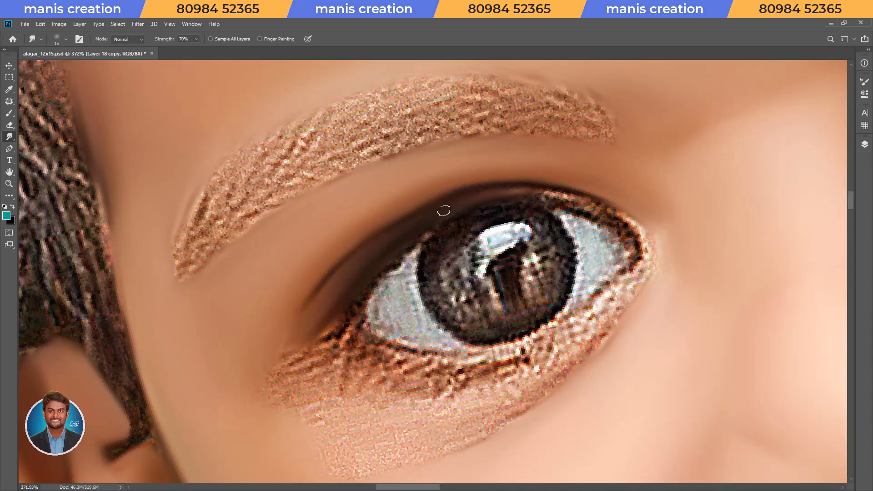
Smudge the inner half of the upper lash line above the iris toward the inner eye corner at 70% strength.
key("r")
left_click_drag(463, 207, 415, 201)
key("space")
key("ctrl+space")
mouse_move(427, 171)
left_mouse_down()
mouse_move(409, 238)
mouse_move(429, 241)
left_mouse_up()
key("bracketright")
left_click_drag(459, 216, 530, 182)
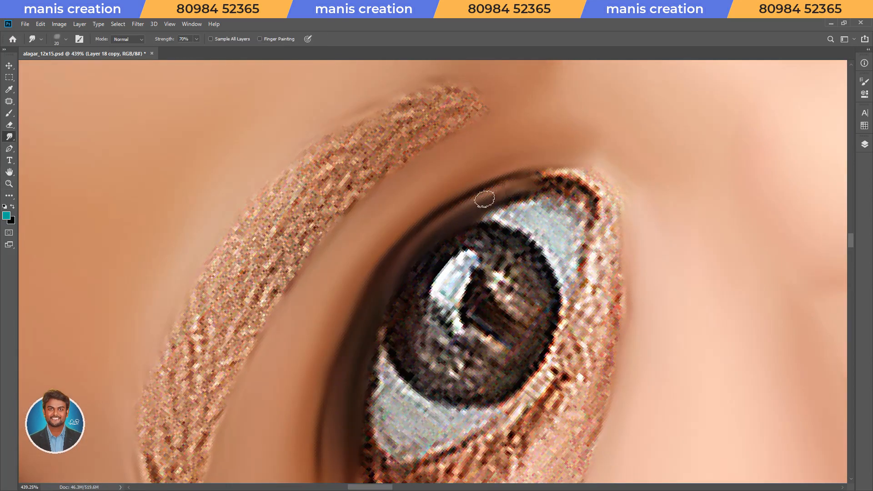
left_click_drag(485, 199, 584, 179)
key("bracketleft")
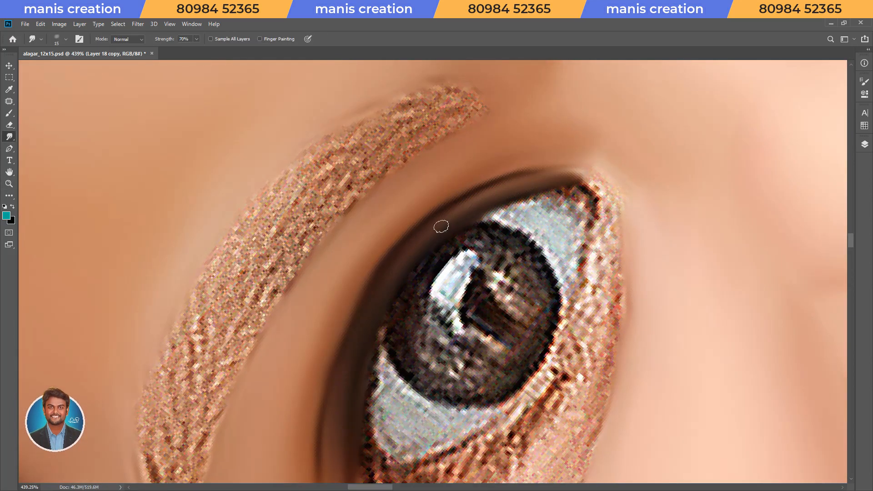
Smudge the lower eyelid rim along the eyeball and blend the dark lash line at the outer eye corner.
key("r")
mouse_move(336, 349)
left_mouse_down()
mouse_move(398, 365)
mouse_move(310, 267)
left_mouse_up()
key("space")
left_click_drag(520, 195, 382, 251)
mouse_move(331, 298)
left_mouse_down()
mouse_move(410, 236)
mouse_move(531, 220)
left_mouse_up()
key("bracketright")
left_click_drag(314, 309, 364, 265)
left_click_drag(337, 291, 258, 439)
left_click_drag(252, 446, 272, 370)
key("bracketleft")
mouse_move(386, 254)
left_mouse_down()
mouse_move(459, 225)
mouse_move(543, 219)
left_mouse_up()
key("bracketleft")
key("bracketleft")
key("r")
mouse_move(577, 255)
left_mouse_down()
mouse_move(520, 325)
mouse_move(582, 282)
left_mouse_up()
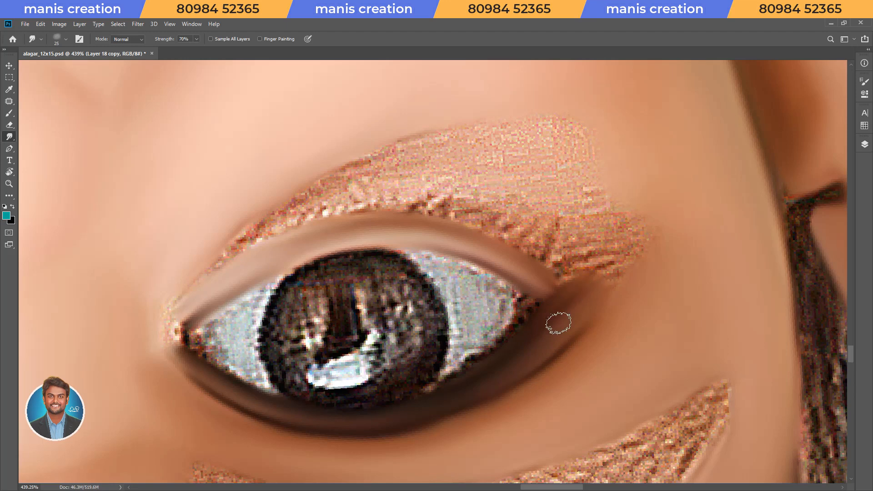
Smudge the inner eye corner and the under-eye crease beside the nose, using 60% strength for the crease.
key("r")
key("Escape")
left_click_drag(588, 345, 585, 350)
key("space")
left_click_drag(618, 281, 401, 301)
key("bracketleft")
key("bracketleft")
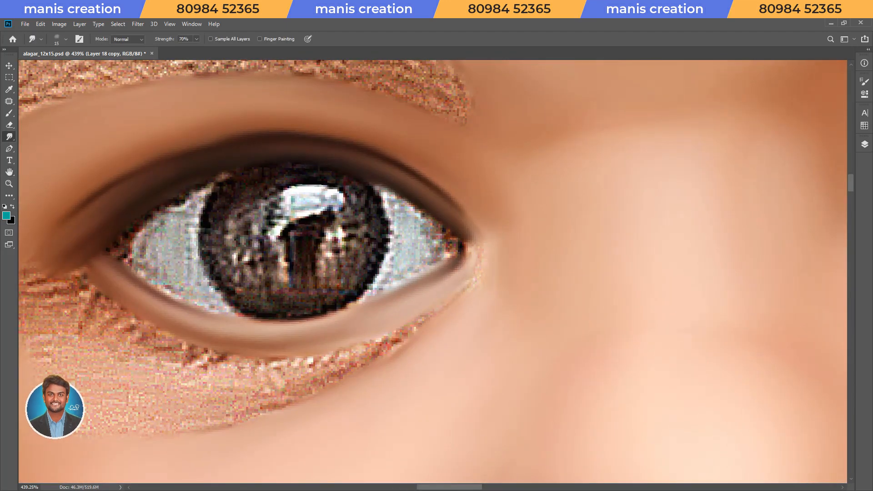
key("ctrl+space")
key("r")
left_click_drag(475, 263, 545, 181)
key("ctrl+space")
key("r")
left_click_drag(377, 291, 385, 274)
mouse_move(354, 312)
left_mouse_down()
mouse_move(370, 279)
mouse_move(432, 209)
mouse_move(632, 125)
left_mouse_up()
key("bracketleft")
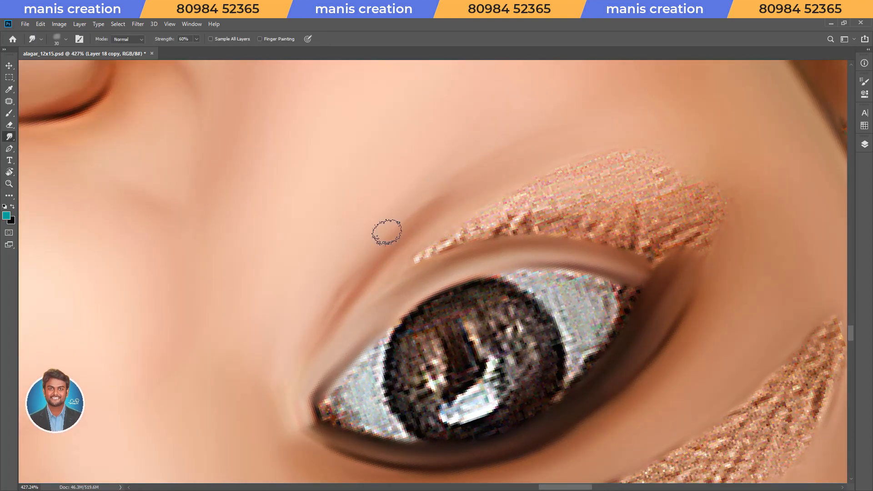
Smudge the remaining grainy skin below the lower eyelid up to the outer eye corner at 60% strength.
key("r")
left_click_drag(564, 204, 536, 155)
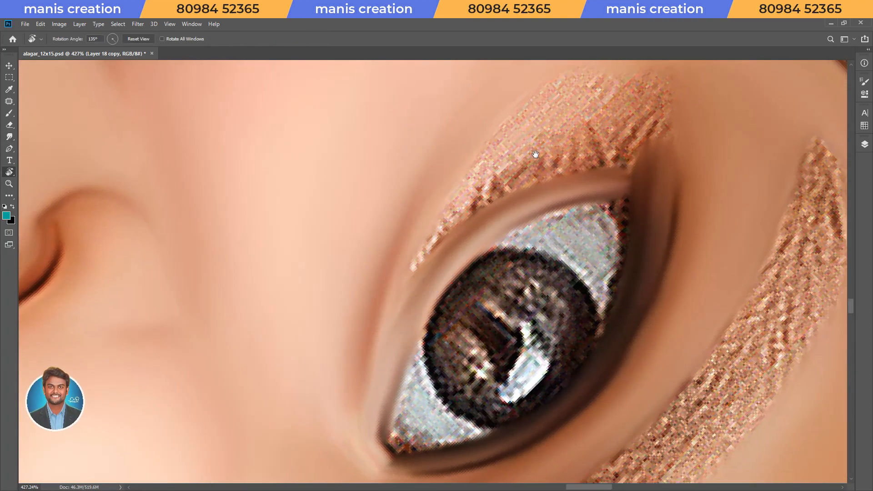
key("space")
left_click_drag(514, 181, 426, 267)
mouse_move(331, 321)
left_mouse_down()
mouse_move(376, 279)
mouse_move(543, 216)
left_mouse_up()
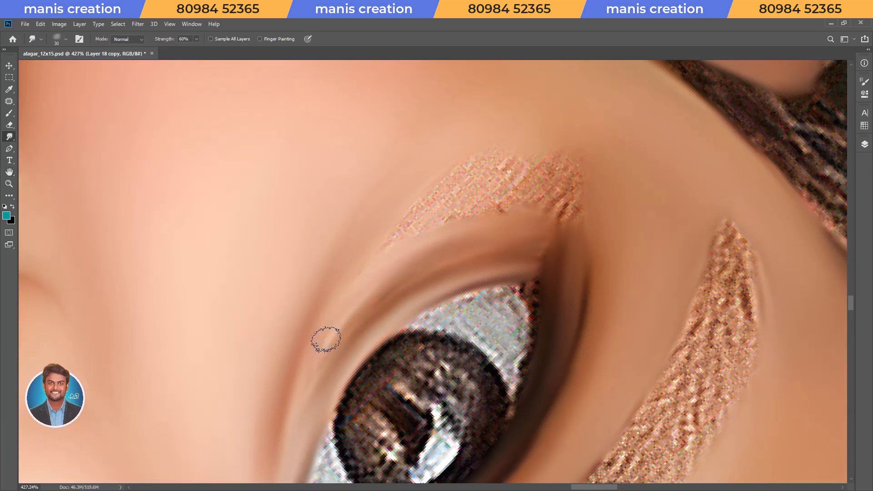
mouse_move(383, 260)
left_mouse_down()
mouse_move(446, 193)
mouse_move(462, 213)
mouse_move(553, 170)
mouse_move(565, 209)
left_mouse_up()
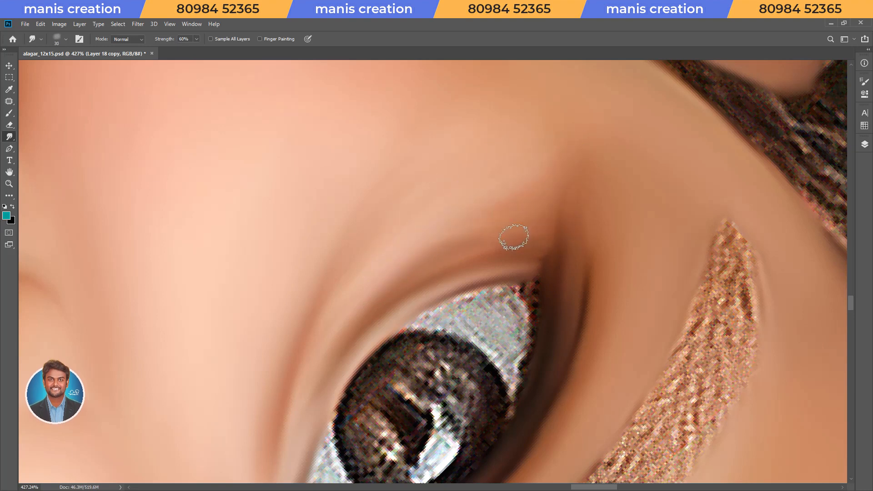
Blend the under-eye skin into the cheek with a larger brush at 40% strength, and save the document.
key("]")
key("]")
key("]")
key("]")
key("]")
key("]")
key("]")
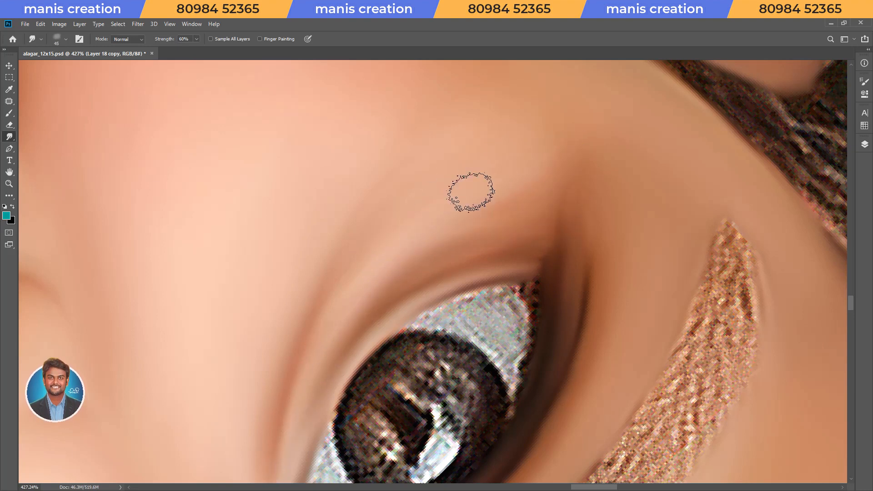
key("r")
key("Escape")
key("z")
mouse_move(437, 222)
left_mouse_down()
mouse_move(380, 236)
mouse_move(463, 250)
left_mouse_up()
key("s")
key("]")
key("]")
key("]")
key("]")
key("[")
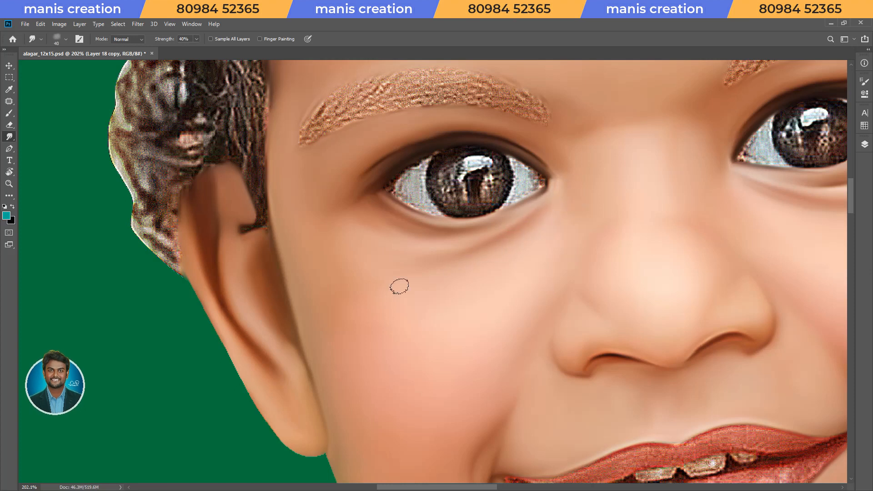
key("[")
key("Escape")
left_click_drag(473, 236, 421, 255)
key("ctrl+s")
Smudge the first half of the upper lip and its dark mouth corner at 70% strength, and save the document.
left_click_drag(560, 301, 617, 255)
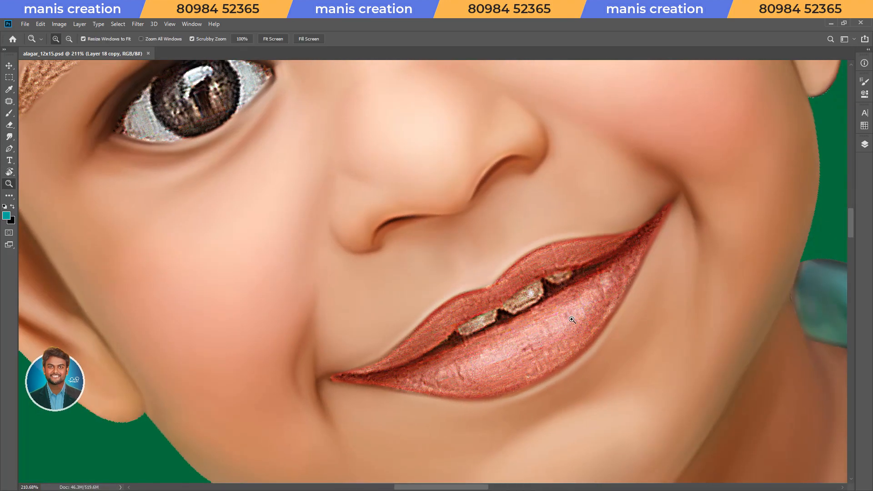
left_click_drag(578, 316, 612, 316)
left_click_drag(426, 319, 567, 235)
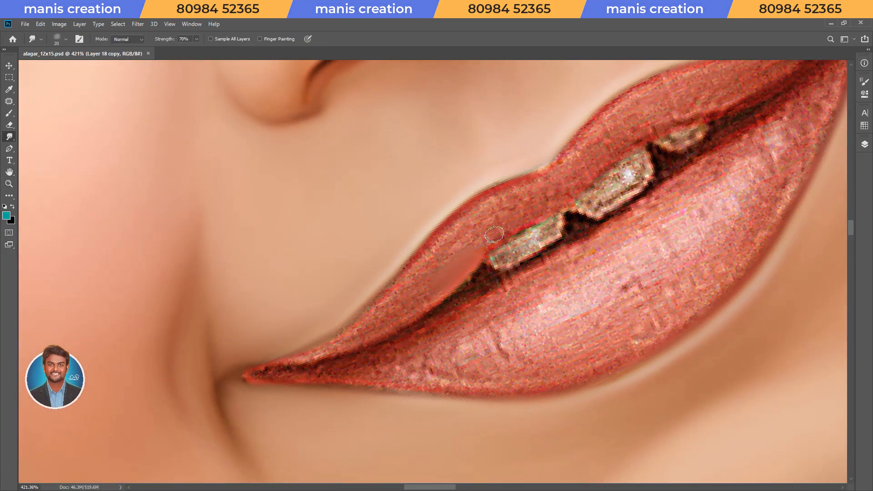
left_click_drag(508, 198, 485, 206)
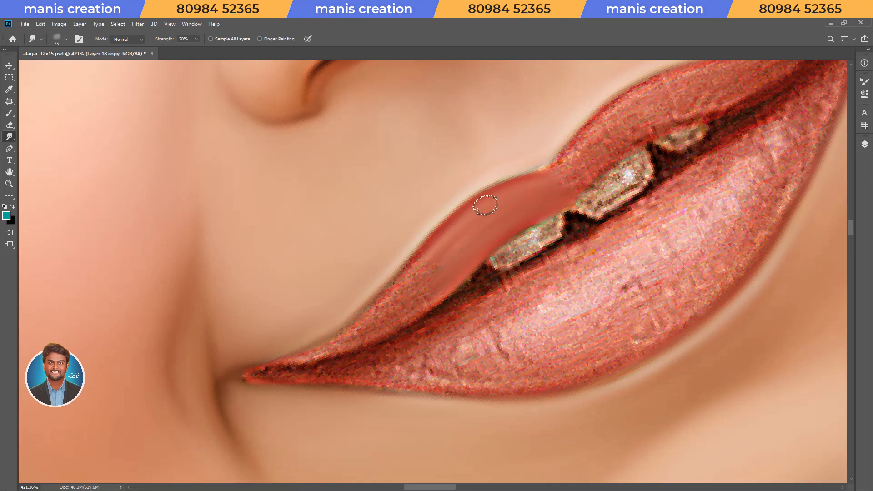
key("r")
mouse_move(423, 205)
left_mouse_down()
mouse_move(464, 378)
mouse_move(476, 374)
left_mouse_up()
left_click_drag(470, 223, 507, 174)
key("[")
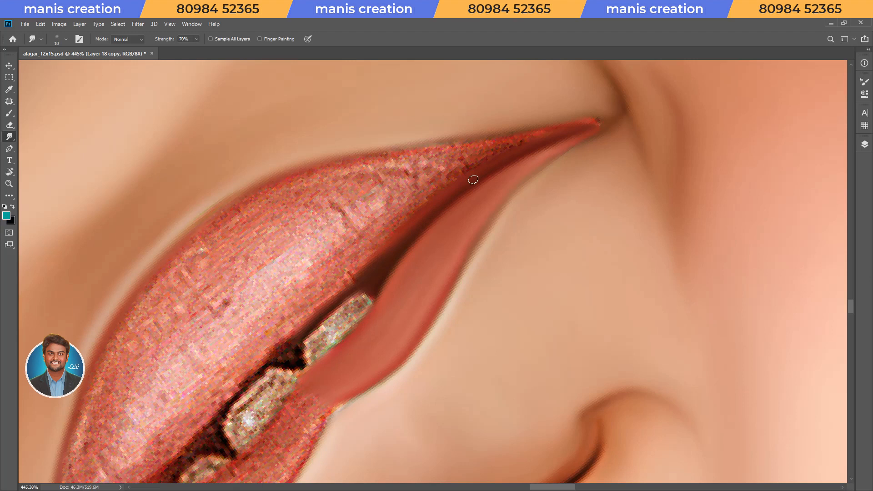
key("Escape")
key("ctrl+s")
Smudge the middle of the upper lip above the central tooth at 70% strength.
key("r")
left_click_drag(577, 293, 578, 222)
key("space")
mouse_move(577, 221)
left_mouse_down()
mouse_move(304, 370)
mouse_move(304, 387)
mouse_move(559, 186)
left_mouse_up()
left_click_drag(626, 160, 331, 346)
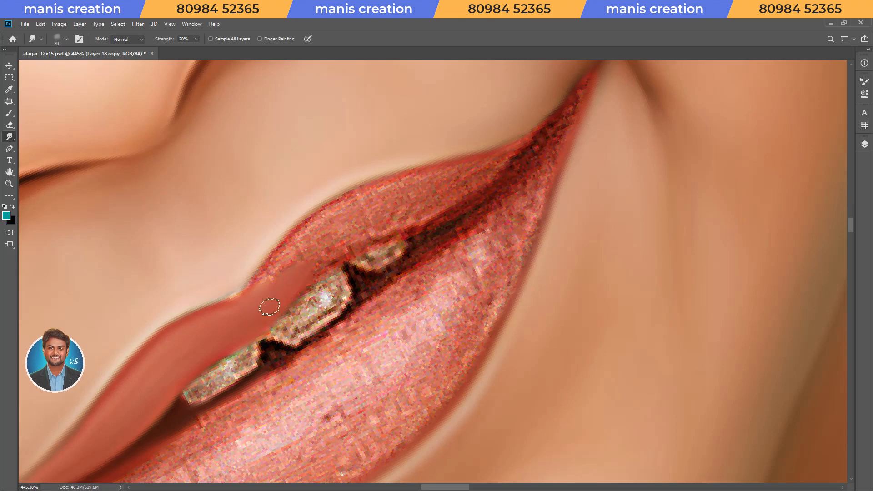
mouse_move(306, 241)
left_mouse_down()
mouse_move(394, 190)
mouse_move(372, 225)
mouse_move(487, 190)
mouse_move(380, 324)
mouse_move(350, 319)
mouse_move(409, 361)
left_mouse_up()
Smudge the upper lip's remaining half along its curve into the other mouth corner at 70% strength.
key("r")
key("space")
mouse_move(449, 341)
left_mouse_down()
mouse_move(423, 333)
mouse_move(454, 335)
left_mouse_up()
key("space")
left_click_drag(415, 337, 461, 252)
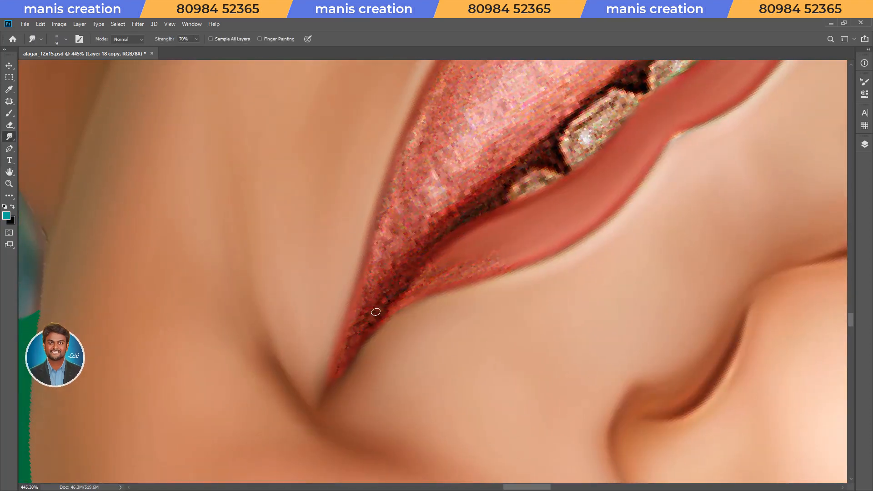
key("r")
mouse_move(462, 265)
left_mouse_down()
mouse_move(538, 210)
mouse_move(344, 288)
left_mouse_up()
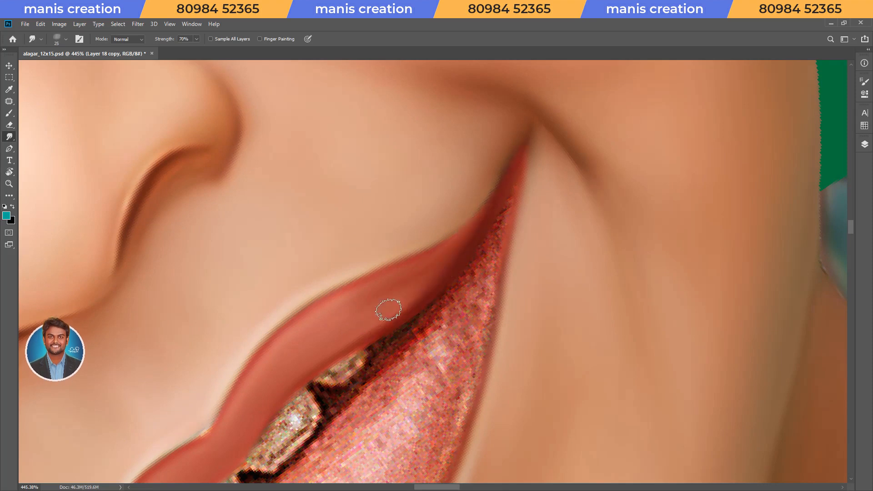
Smudge the dark gap below the teeth and the lower lip's inner edge with a small brush at 70% strength.
key("space")
mouse_move(341, 448)
left_mouse_down()
mouse_move(487, 173)
mouse_move(438, 220)
left_mouse_up()
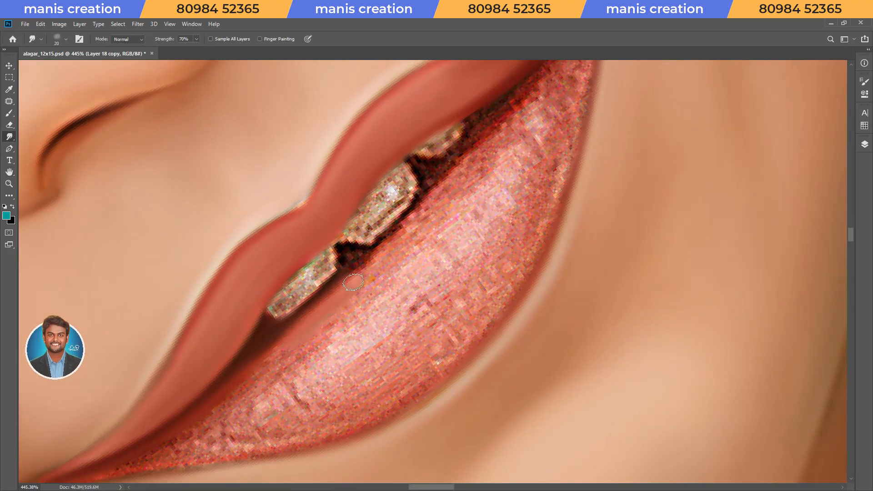
key("bracketright")
key("bracketright")
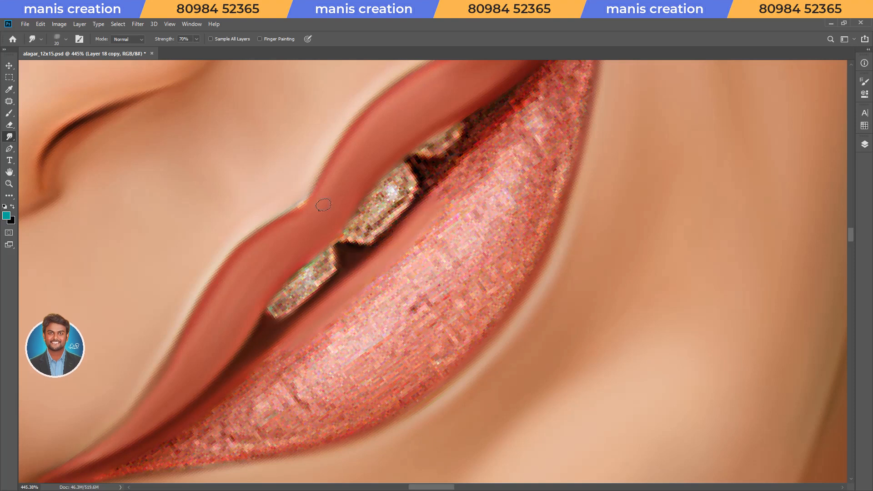
key("space")
left_click_drag(454, 171, 346, 261)
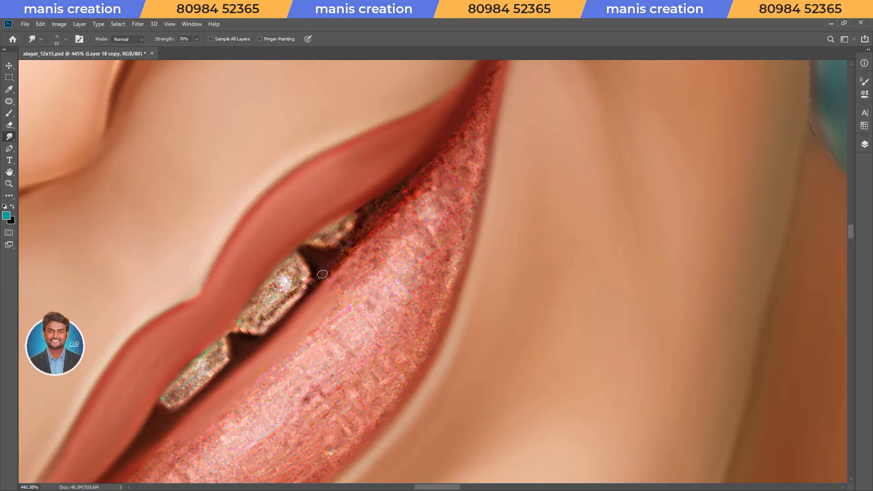
key("bracketright")
key("bracketright")
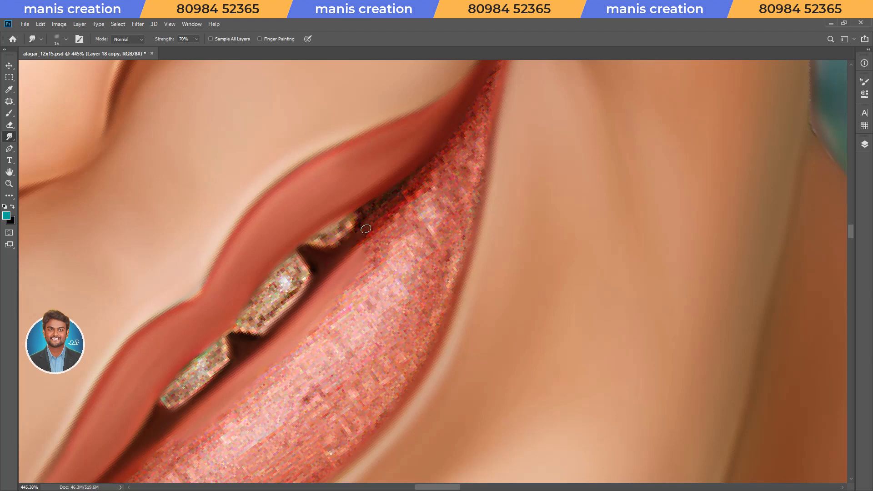
key("bracketright")
left_click_drag(376, 224, 349, 264)
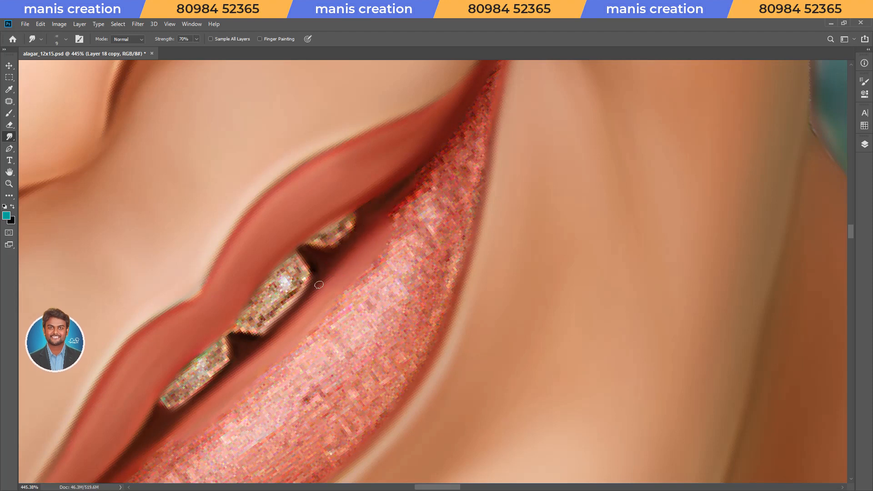
Smudge the lower lip's narrow end into the mouth corner, following the lip's curve.
key("space")
mouse_move(442, 234)
left_mouse_down()
mouse_move(356, 372)
mouse_move(343, 360)
mouse_move(371, 384)
mouse_move(420, 256)
mouse_move(378, 265)
mouse_move(425, 292)
mouse_move(350, 289)
mouse_move(348, 302)
mouse_move(385, 305)
mouse_move(470, 266)
mouse_move(478, 216)
mouse_move(462, 260)
mouse_move(479, 267)
mouse_move(510, 238)
mouse_move(550, 263)
mouse_move(358, 239)
mouse_move(359, 277)
mouse_move(357, 263)
mouse_move(313, 269)
mouse_move(415, 241)
mouse_move(408, 220)
mouse_move(401, 246)
mouse_move(439, 246)
mouse_move(427, 207)
mouse_move(488, 193)
mouse_move(528, 154)
mouse_move(555, 230)
mouse_move(428, 268)
left_mouse_up()
key("bracketleft")
key("bracketleft")
key("bracketright")
key("bracketright")
key("space")
key("bracketright")
key("bracketright")
key("bracketright")
key("bracketright")
key("space")
key("bracketleft")
Smudge the glossy middle of the lower lip along its curve with a larger brush at 70% strength.
key("r")
key("space")
left_click_drag(462, 208, 474, 202)
key("bracketleft")
left_click_drag(442, 232, 487, 196)
key("r")
mouse_move(431, 168)
left_mouse_down()
mouse_move(550, 184)
mouse_move(466, 337)
left_mouse_up()
key("space")
left_click_drag(554, 193, 455, 252)
left_click_drag(392, 348, 407, 354)
key("bracketright")
mouse_move(495, 216)
left_mouse_down()
mouse_move(596, 159)
mouse_move(605, 179)
mouse_move(565, 200)
left_mouse_up()
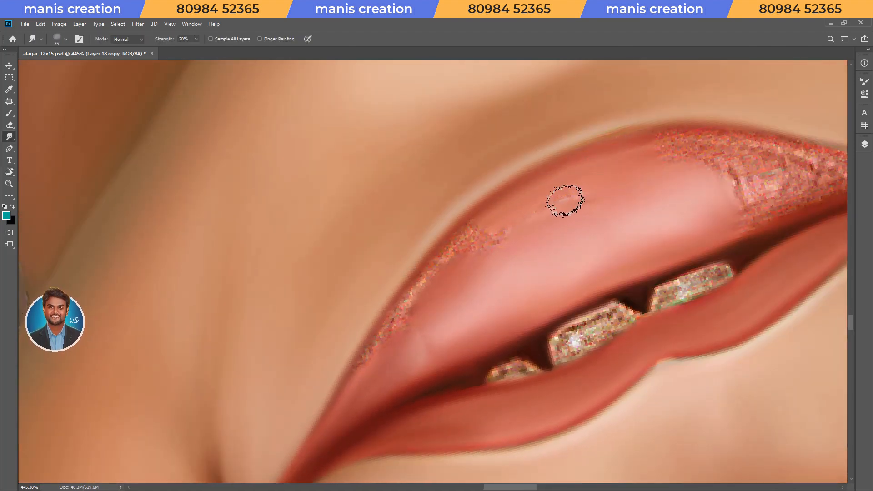
Smudge the lower lip's grainy outer edge near the mouth corner, blending it at 30% strength.
key("bracketleft")
mouse_move(365, 366)
left_mouse_down()
mouse_move(429, 272)
mouse_move(476, 243)
mouse_move(422, 322)
left_mouse_up()
key("3")
mouse_move(358, 382)
left_mouse_down()
mouse_move(387, 325)
mouse_move(402, 332)
left_mouse_up()
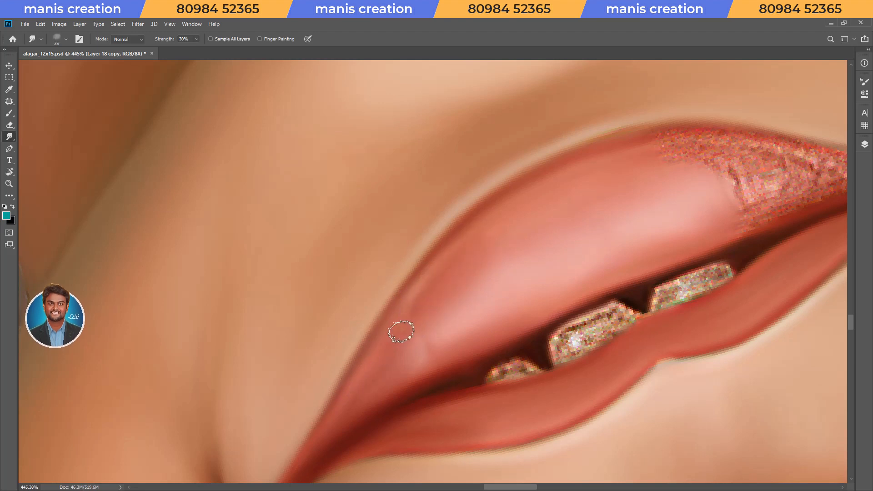
Smudge the grainy end of the lower lip toward the mouth corner, following its curve at 70% strength.
key("bracketleft")
key("r")
left_click_drag(704, 183, 632, 98)
key("space")
left_click_drag(627, 122, 390, 358)
key("7")
key("bracketright")
key("bracketright")
left_click_drag(449, 273, 387, 286)
key("bracketleft")
key("bracketleft")
mouse_move(314, 295)
left_mouse_down()
mouse_move(378, 249)
mouse_move(596, 169)
left_mouse_up()
Blend the lower lip's body into its dark inner edge near the mouth corner at 70% strength.
key("bracketright")
key("bracketright")
mouse_move(541, 201)
left_mouse_down()
mouse_move(453, 260)
mouse_move(468, 240)
mouse_move(488, 229)
mouse_move(461, 272)
mouse_move(382, 282)
mouse_move(398, 265)
left_mouse_up()
key("bracketright")
key("bracketleft")
key("bracketleft")
left_click_drag(448, 301, 478, 273)
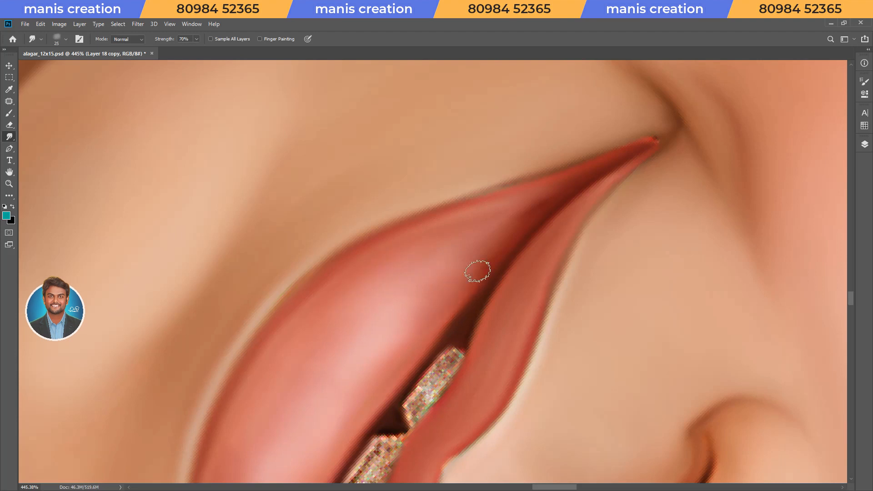
Soften the lower lip's outer edge near the mouth corner with a smaller brush at 30% strength.
key("3")
key("bracketleft")
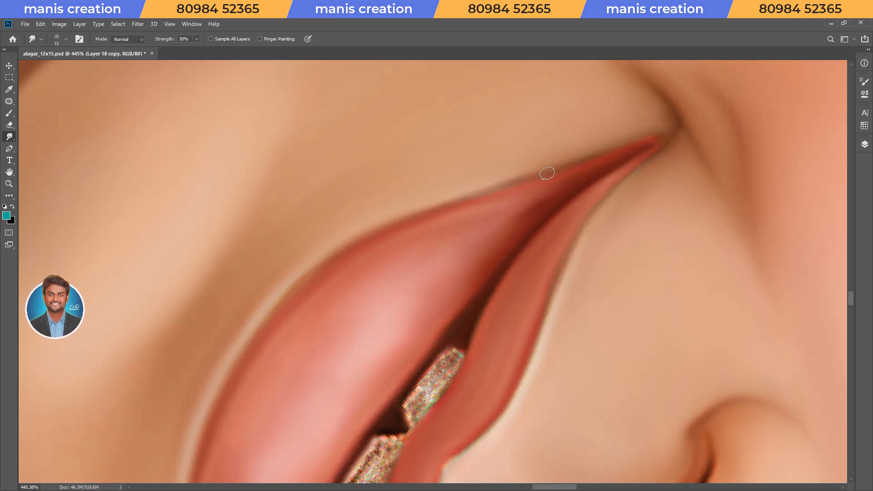
key("bracketleft")
Smudge the three grainy teeth smooth at 80% strength, using a smaller brush along their edges.
key("r")
left_click_drag(404, 317, 661, 177)
mouse_move(669, 201)
left_mouse_down()
mouse_move(501, 365)
mouse_move(498, 267)
left_mouse_up()
scroll(487, 371, "up", 4)
scroll(485, 373, "down", 3)
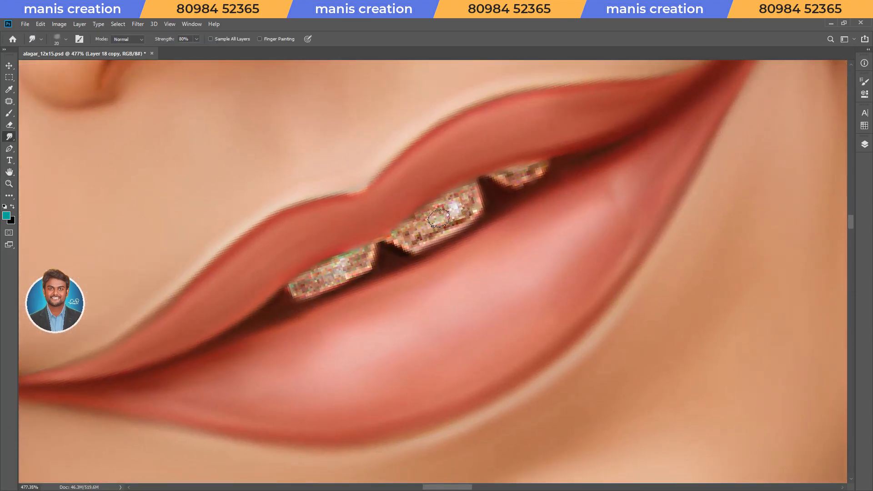
mouse_move(403, 238)
left_mouse_down()
mouse_move(469, 198)
mouse_move(468, 211)
mouse_move(402, 243)
left_mouse_up()
key("bracketleft")
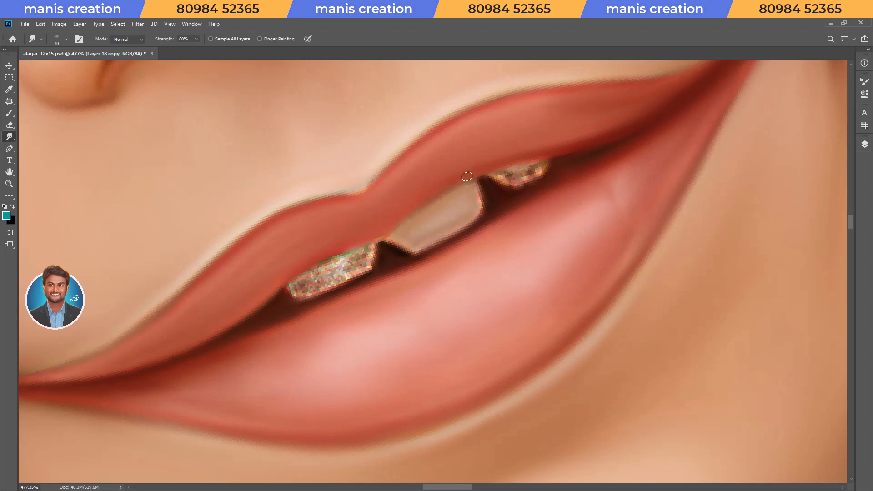
left_click_drag(443, 233, 432, 233)
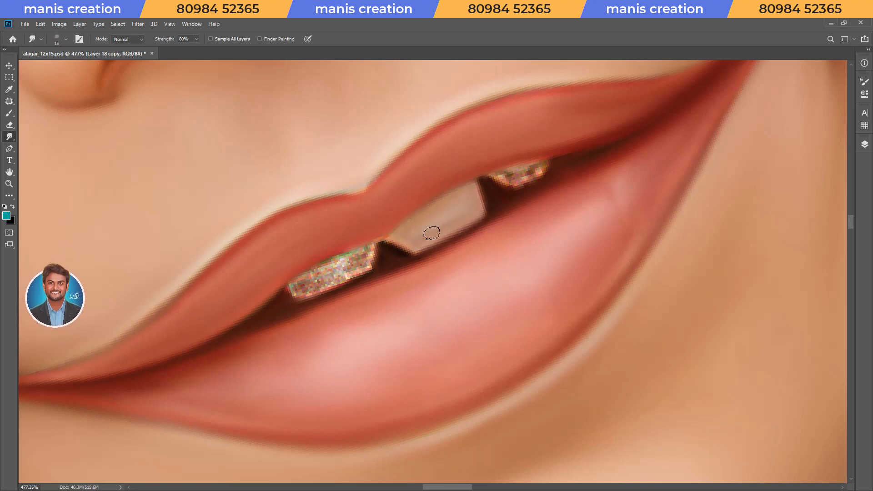
mouse_move(301, 288)
left_mouse_down()
mouse_move(342, 262)
mouse_move(304, 278)
mouse_move(367, 252)
mouse_move(362, 265)
mouse_move(296, 288)
left_mouse_up()
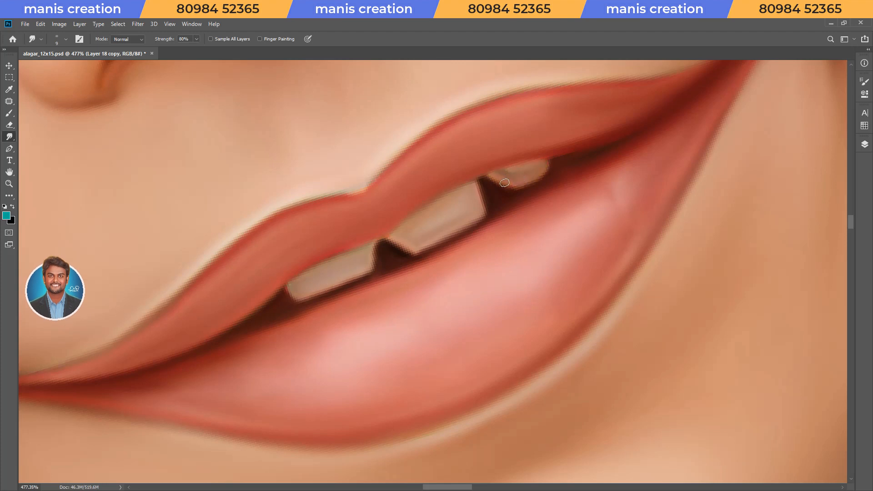
Save the document.
left_click_drag(523, 231, 489, 254)
left_click_drag(488, 255, 483, 371)
key("ctrl+s")
left_click_drag(622, 177, 663, 307)
key("ctrl+s")
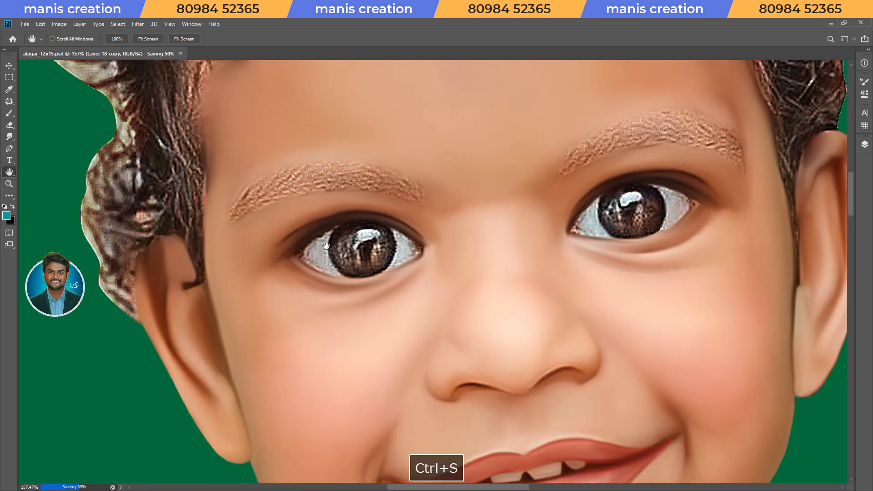
left_click_drag(338, 236, 359, 219)
key("ctrl+s")
Make a circular selection around the iris of the eye nearest the dark hair curl, with Layer 18 copy active.
key("ctrl+0")
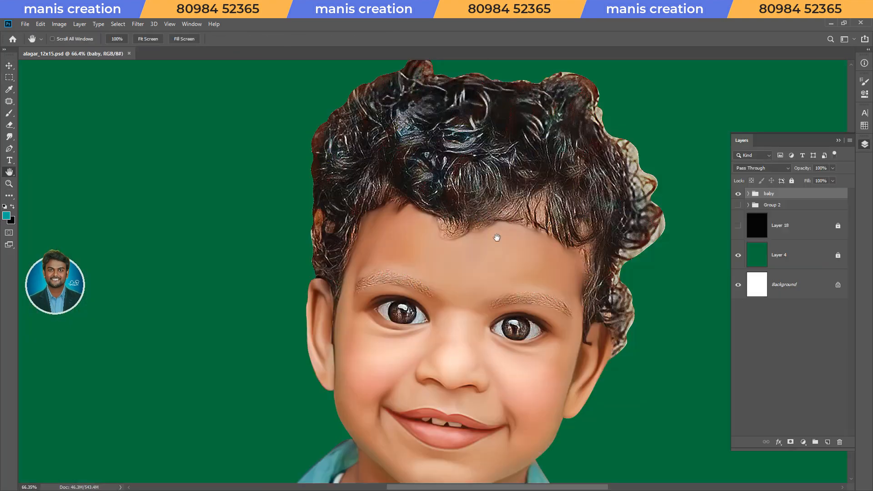
left_click(862, 144)
left_click_drag(495, 360, 556, 364)
left_click_drag(577, 317, 561, 336)
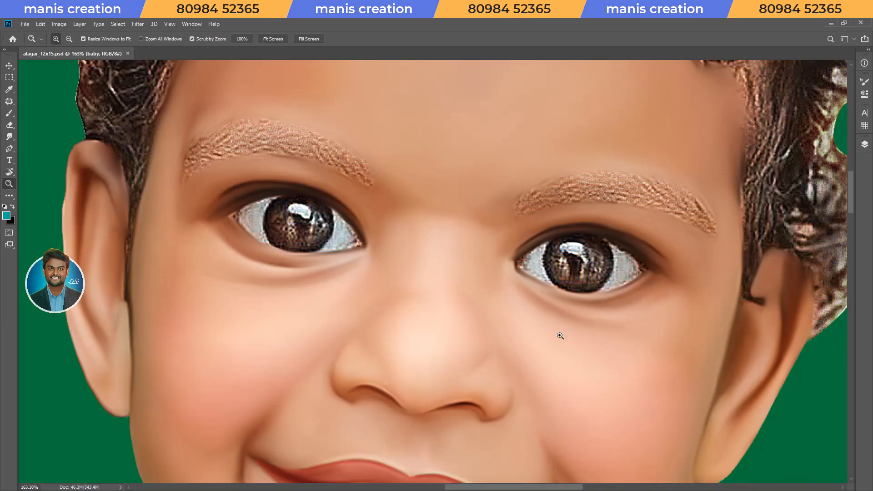
left_click(591, 330, "ctrl")
key("m")
key("m")
key("Escape")
left_click_drag(548, 227, 617, 296)
key("Left")
key("Left")
key("Left")
key("Left")
Smudge the selected iris smooth at 80% strength, shaping its white highlight into a clean rectangle.
key("r")
left_click_drag(601, 248, 574, 176)
left_click_drag(574, 175, 620, 206)
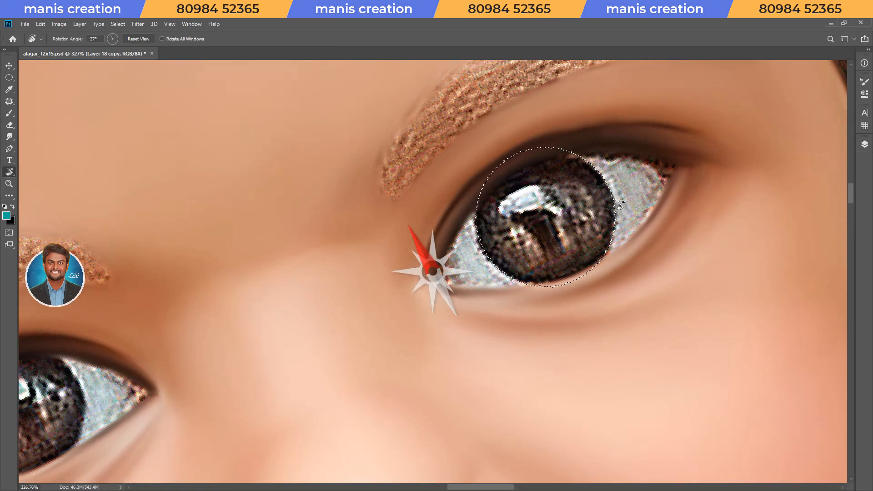
key("s")
left_click_drag(531, 161, 537, 239)
right_click(538, 282)
key("Escape")
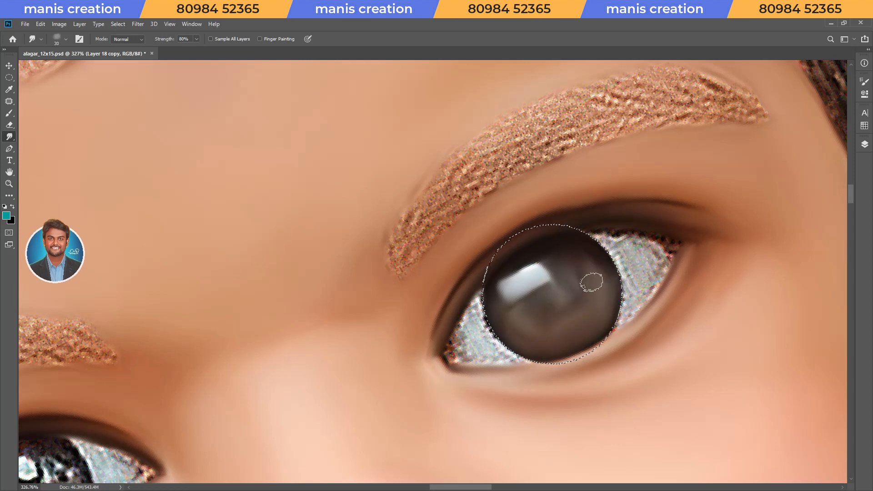
Invert the selection and smudge the eye white on the iris's nose side at 70% strength.
key("ctrl+shift+i")
key("Escape")
left_click_drag(468, 311, 475, 305)
left_click_drag(481, 348, 522, 307)
key("7")
key("bracketleft")
key("bracketright")
key("bracketright")
mouse_move(510, 269)
left_mouse_down()
mouse_move(494, 318)
mouse_move(531, 330)
mouse_move(519, 311)
left_mouse_up()
key("bracketleft")
Refine the eye white's borders along the lids and corner with a smaller smudge brush.
key("bracketleft")
key("bracketleft")
Smudge the eye white on the iris's outer side with a larger brush at 70% strength.
key("r")
left_click_drag(611, 265, 601, 180)
left_click_drag(601, 187, 421, 267)
key("bracketright")
key("bracketright")
key("bracketright")
key("bracketright")
mouse_move(490, 237)
left_mouse_down()
mouse_move(458, 228)
mouse_move(489, 235)
mouse_move(467, 295)
mouse_move(472, 255)
mouse_move(458, 247)
mouse_move(448, 277)
mouse_move(471, 280)
mouse_move(463, 300)
left_mouse_up()
key("bracketright")
key("bracketright")
key("r")
left_click_drag(540, 224, 487, 211)
scroll(487, 210, "up", 3)
key("bracketleft")
key("bracketleft")
key("bracketleft")
key("bracketleft")
left_click_drag(415, 230, 369, 259)
mouse_move(473, 197)
left_mouse_down()
mouse_move(435, 214)
mouse_move(395, 253)
left_mouse_up()
key("bracketleft")
mouse_move(478, 203)
left_mouse_down()
mouse_move(491, 211)
mouse_move(494, 195)
left_mouse_up()
key("bracketright")
key("Escape")
Move the circular selection across the face onto the other eye's iris.
scroll(443, 219, "down", 5)
left_click_drag(382, 268, 604, 276)
key("m")
key("shift+Left")
key("shift+Left")
key("shift+Left")
key("shift+Left")
key("shift+Left")
key("shift+Left")
key("shift+Left")
key("shift+Left")
key("shift+Left")
key("shift+Left")
key("shift+Left")
key("shift+Left")
key("shift+Left")
key("shift+Left")
key("shift+Left")
key("shift+Left")
key("shift+Left")
key("shift+Left")
key("shift+Left")
key("shift+Left")
key("shift+Up")
key("shift+Up")
key("shift+Up")
key("shift+Up")
key("shift+Up")
key("shift+Right")
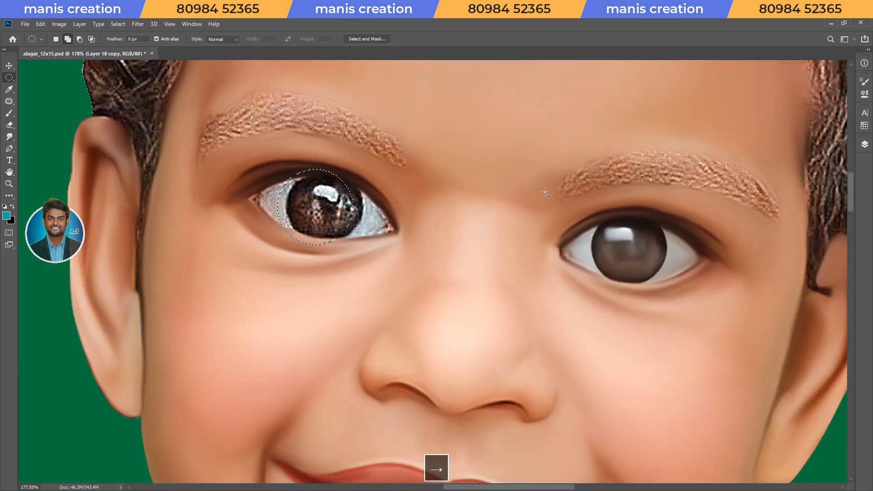
key("Up")
Smudge the second eye's iris smooth at 80% strength, refining its white highlight with a smaller brush.
key("r")
mouse_move(351, 320)
left_mouse_down()
mouse_move(394, 359)
mouse_move(564, 343)
left_mouse_up()
left_click_drag(546, 246, 587, 243)
key("s")
key("bracketright")
key("8")
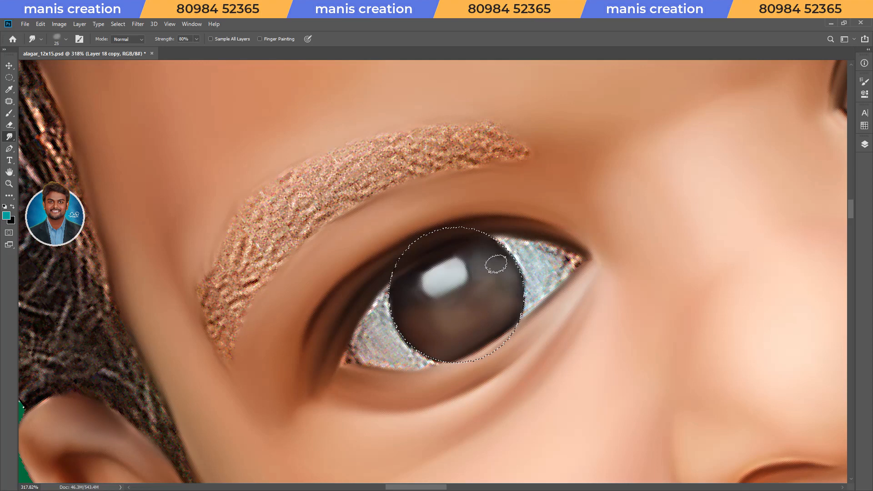
key("bracketleft")
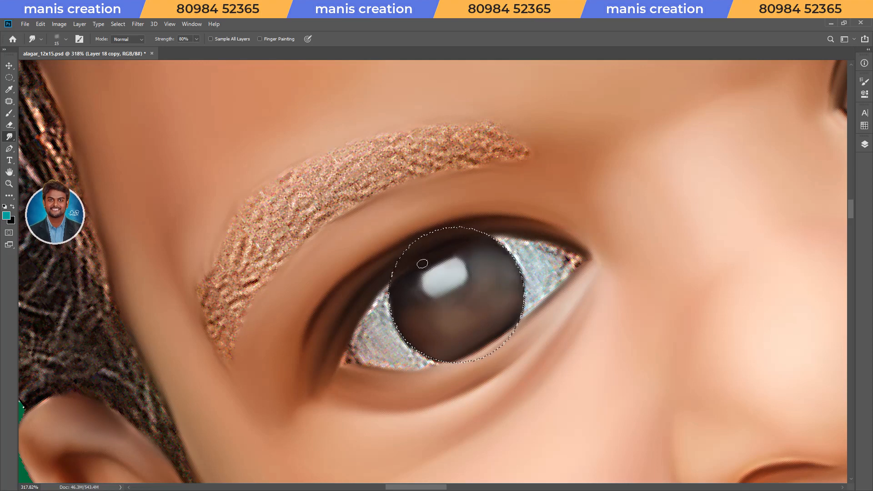
Smudge the second eye's white on the iris's outer side at 70% strength, keeping the iris protected.
key("Escape")
key("r")
left_click_drag(324, 282, 335, 319)
mouse_move(335, 320)
left_mouse_down()
mouse_move(350, 314)
mouse_move(357, 305)
mouse_move(339, 314)
mouse_move(364, 289)
mouse_move(388, 312)
mouse_move(363, 324)
mouse_move(425, 365)
left_mouse_up()
key("7")
key("bracketright")
key("bracketright")
key("bracketleft")
key("bracketleft")
key("bracketleft")
key("bracketleft")
left_click_drag(351, 289, 434, 244)
key("bracketright")
left_click_drag(326, 336, 319, 340)
Smudge the second eye's white between the iris and the inner corner, varying the brush size at 70% strength.
key("r")
left_click_drag(586, 269, 561, 185)
key("space")
left_click_drag(586, 168, 374, 261)
key("bracketright")
key("bracketright")
mouse_move(423, 293)
left_mouse_down()
mouse_move(440, 255)
mouse_move(331, 253)
left_mouse_up()
key("bracketright")
mouse_move(419, 268)
left_mouse_down()
mouse_move(394, 327)
mouse_move(391, 281)
mouse_move(376, 296)
left_mouse_up()
key("bracketleft")
key("bracketleft")
key("bracketleft")
left_click_drag(461, 250, 396, 349)
Refine the dark upper lid line from the second eye's inner corner with a very small smudge brush.
key("r")
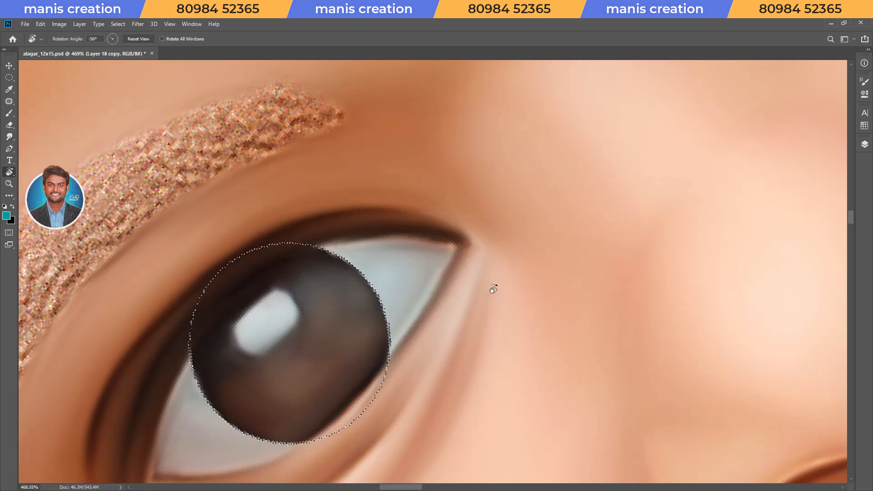
left_click_drag(491, 289, 376, 225)
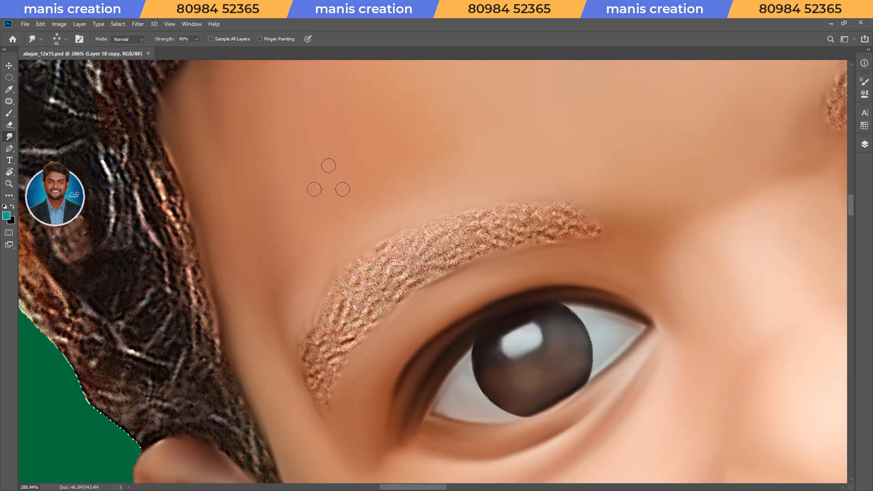
key("bracketleft")
key("bracketleft")
key("bracketleft")
key("bracketleft")
key("bracketleft")
key("bracketleft")
key("bracketleft")
left_click_drag(421, 234, 314, 356)
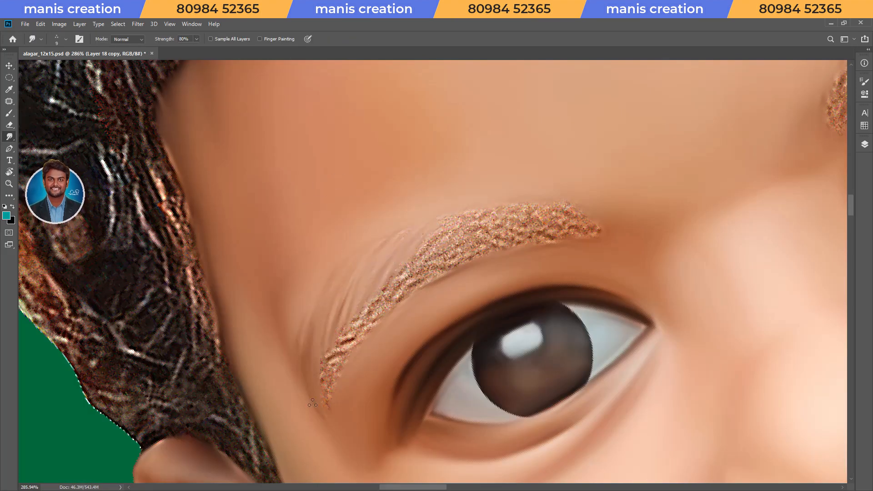
Smudge the grainy upper edge of the second eye's eyebrow into fine hair strokes at 80% strength.
key("r")
left_click_drag(477, 181, 425, 185)
key("space")
left_click_drag(426, 186, 402, 231)
left_click_drag(487, 197, 431, 276)
left_click_drag(452, 214, 411, 308)
left_click_drag(427, 232, 396, 318)
mouse_move(414, 253)
left_mouse_down()
mouse_move(383, 345)
mouse_move(392, 392)
left_mouse_up()
Smudge the eyebrow's inner end near the nose bridge into the skin at 80% strength.
key("r")
left_click_drag(470, 182, 441, 264)
left_click_drag(483, 165, 457, 189)
left_click_drag(451, 174, 441, 183)
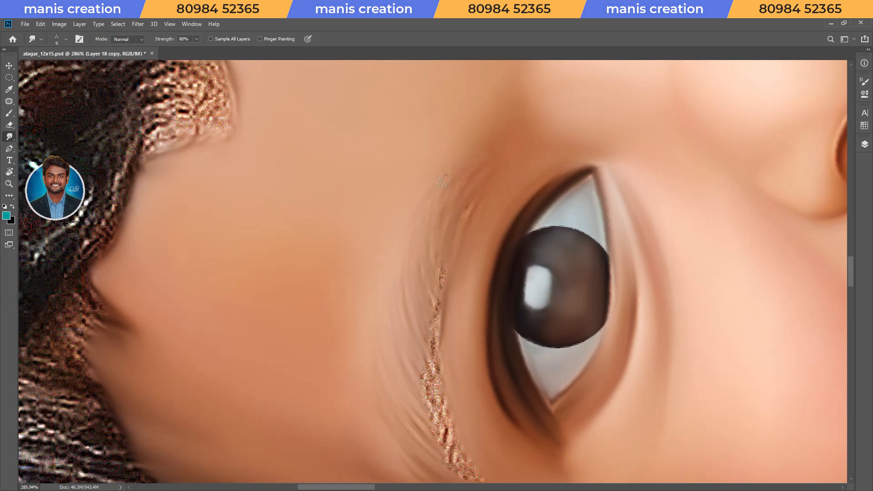
left_click_drag(445, 269, 440, 288)
Smudge the remaining grainy strip along the second eye's eyebrow into fine hair strokes at 80% strength.
key("r")
mouse_move(482, 378)
left_mouse_down()
mouse_move(544, 351)
mouse_move(518, 193)
left_mouse_up()
key("space")
left_click_drag(518, 194, 476, 220)
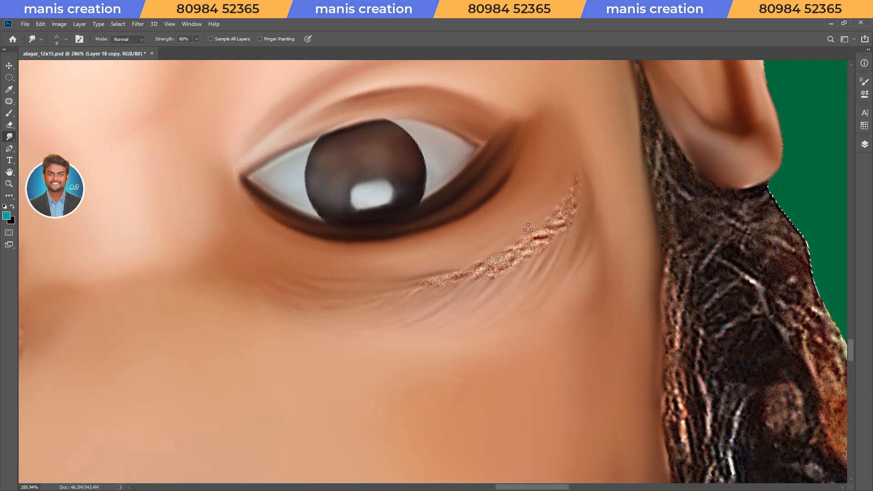
key("r")
left_click_drag(541, 288, 330, 296)
left_click_drag(347, 423, 357, 356)
left_click_drag(343, 383, 376, 327)
left_click_drag(345, 360, 394, 300)
left_click_drag(358, 323, 416, 273)
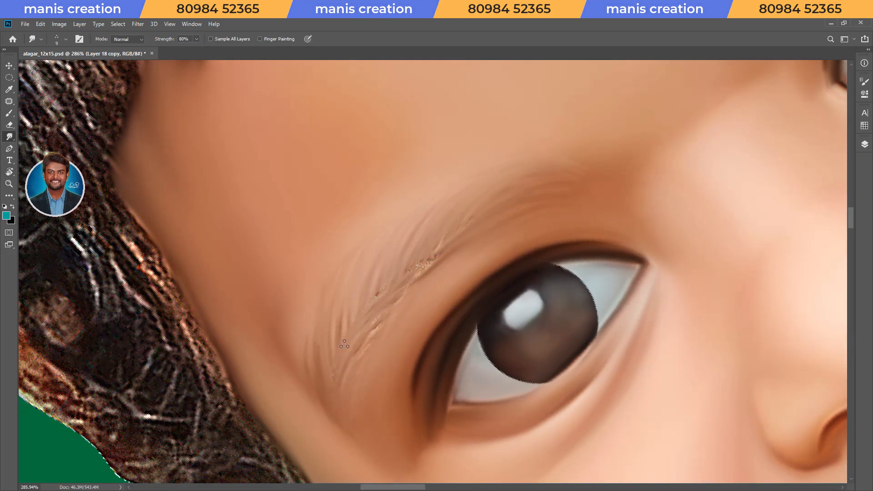
Blend the last grain in the middle and outer tail of the second eye's eyebrow with a very small smudge brush.
key("r")
mouse_move(343, 336)
left_mouse_down()
mouse_move(517, 231)
mouse_move(408, 296)
left_mouse_up()
key("r")
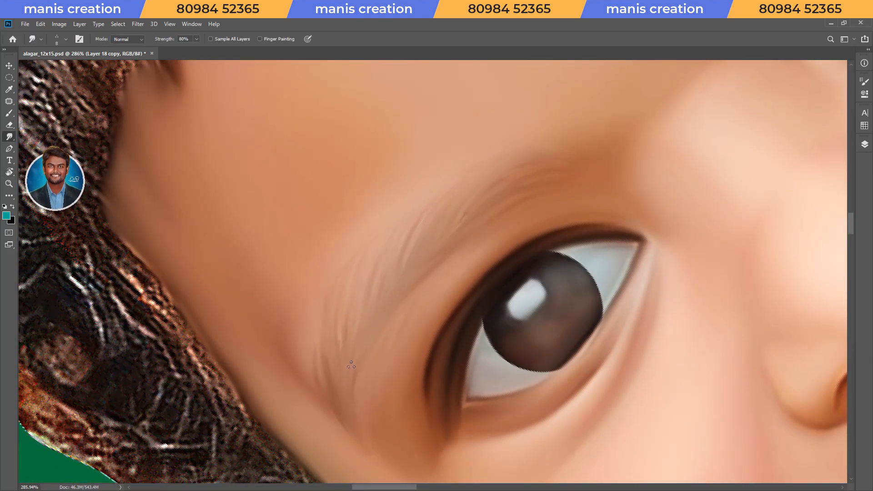
key("r")
left_click_drag(351, 365, 266, 239)
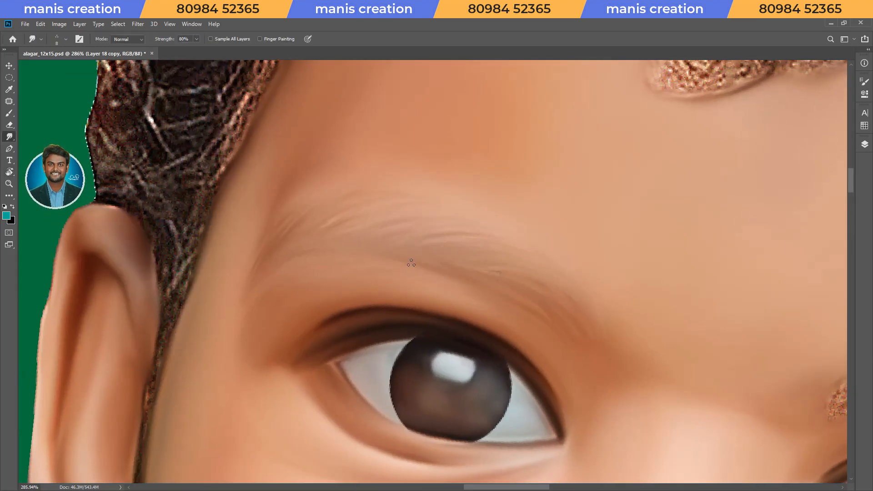
Flip the baby group horizontally and smudge the upper edge of the other, still grainy eyebrow into hair strokes at 80% strength.
key("Escape")
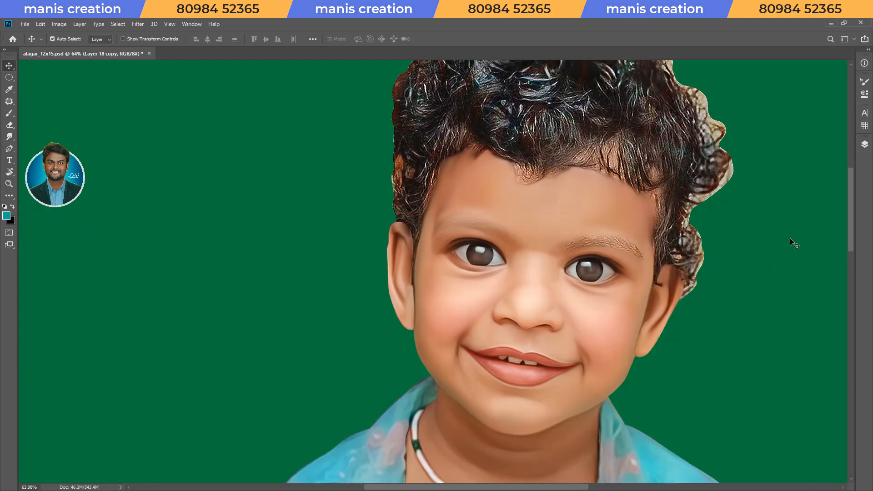
key("F7")
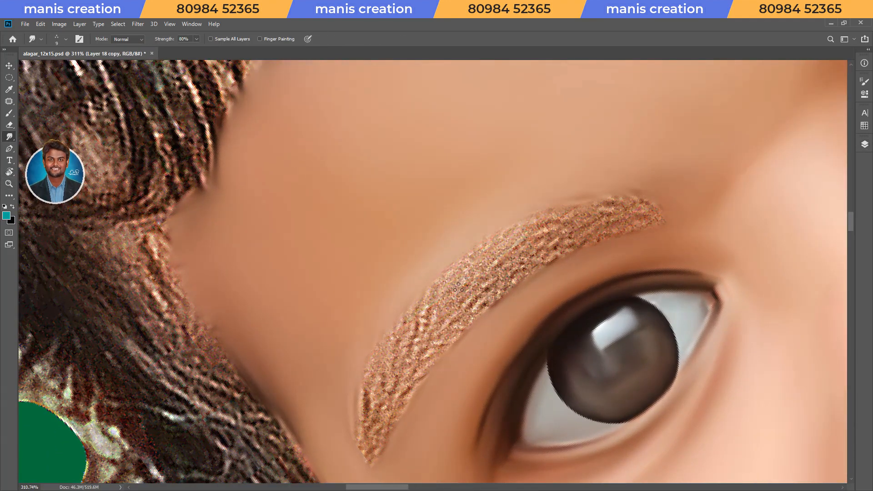
mouse_move(458, 287)
left_mouse_down()
mouse_move(411, 364)
mouse_move(388, 372)
left_mouse_up()
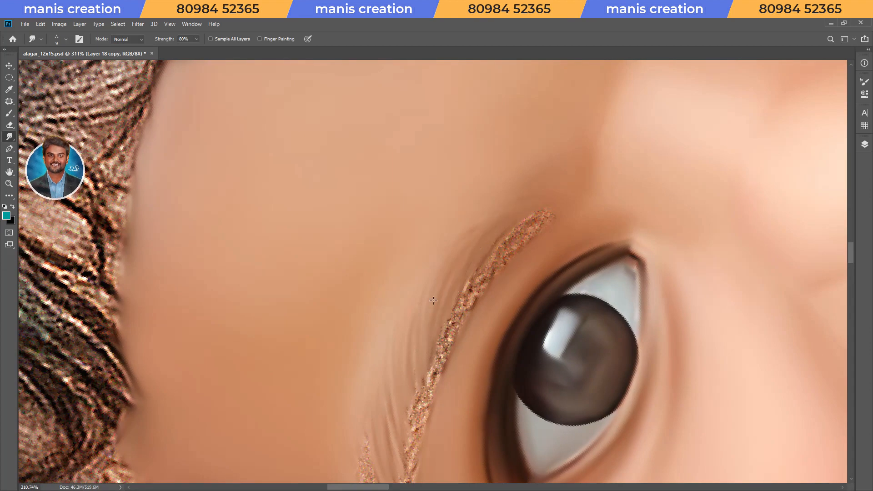
key("r")
left_click_drag(516, 307, 419, 345)
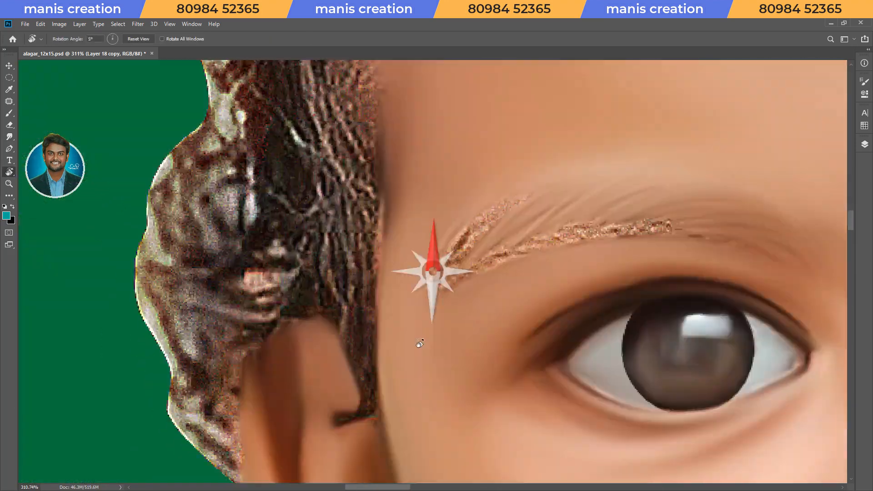
Smudge the grain along the inner half of this eyebrow's lower edge into fine hair strokes at 80% strength.
scroll(535, 206, "up", 3)
key("r")
left_click_drag(730, 271, 355, 350)
key("space")
left_click_drag(437, 351, 564, 273)
left_click_drag(487, 341, 573, 273)
mouse_move(502, 259)
left_mouse_down()
mouse_move(455, 314)
mouse_move(516, 231)
left_mouse_up()
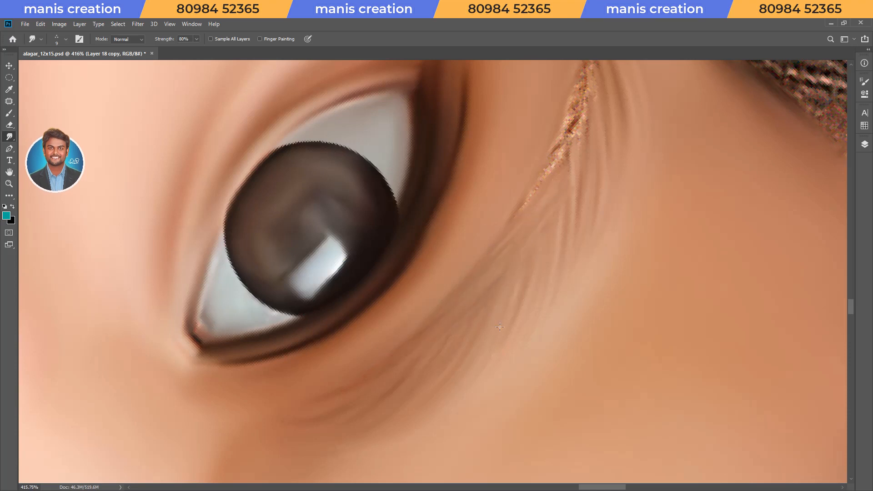
Smudge the remaining grain on the eyebrow's outer tail into tapering hair strokes.
key("space")
left_click_drag(546, 196, 491, 308)
key("r")
left_click_drag(490, 308, 477, 323)
key("r")
left_click_drag(528, 306, 365, 245)
key("space")
key("r")
mouse_move(407, 271)
left_mouse_down()
mouse_move(454, 312)
mouse_move(442, 318)
left_mouse_up()
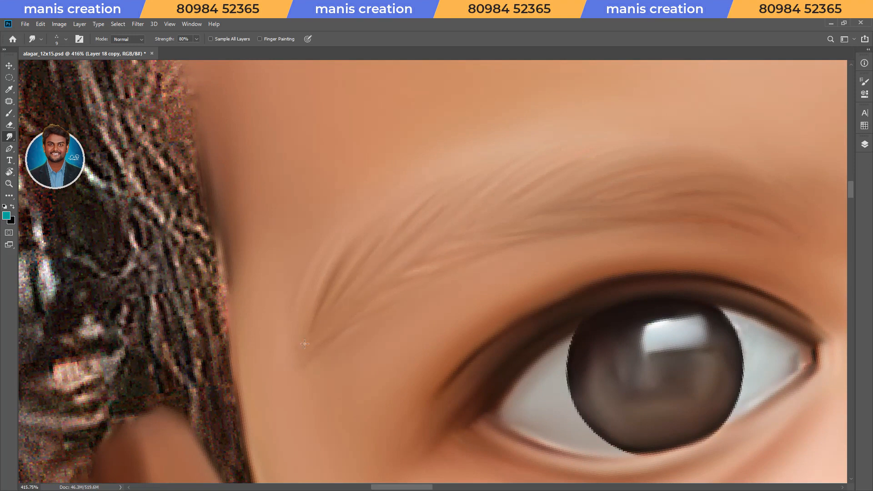
Save the document and refine the fine hairs across the middle and tail of the smoothed eyebrow.
key("ctrl+space")
key("ctrl+s")
mouse_move(494, 203)
left_mouse_down()
mouse_move(459, 228)
mouse_move(386, 247)
left_mouse_up()
left_click_drag(392, 203, 459, 204)
key("r")
left_click_drag(391, 227, 380, 241)
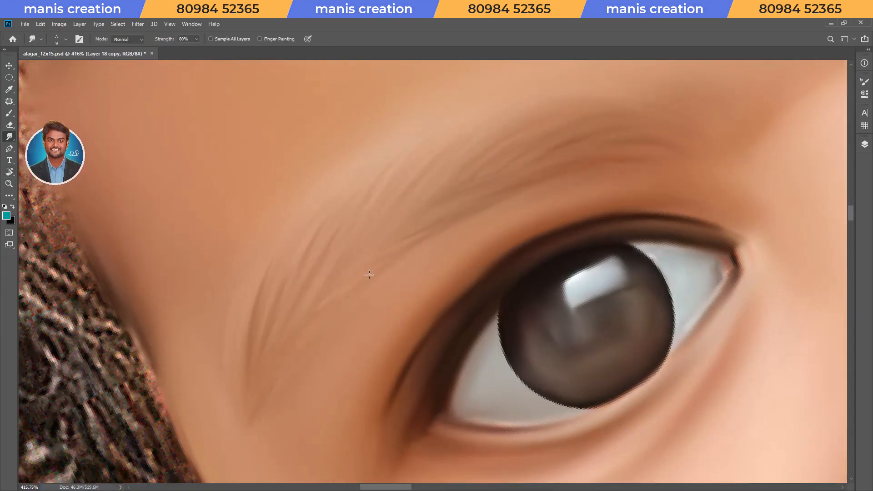
Sample the near-black colour of the eye's dark lid line and add a new empty layer for the eye details.
key("r")
left_click_drag(458, 223, 430, 219)
key("i")
left_click(427, 221)
key("r")
left_click_drag(478, 282, 465, 296)
key("F2")
left_click(827, 442)
Choose a brush preset, shrink it slightly and paint a dark line along the eye's lower lid to the outer corner.
key("b")
right_click(480, 291)
double_click(567, 335)
key("bracketleft")
key("bracketleft")
key("bracketleft")
key("bracketleft")
key("bracketleft")
key("bracketleft")
mouse_move(543, 273)
left_mouse_down()
mouse_move(499, 257)
mouse_move(433, 387)
mouse_move(380, 434)
left_mouse_up()
key("F2")
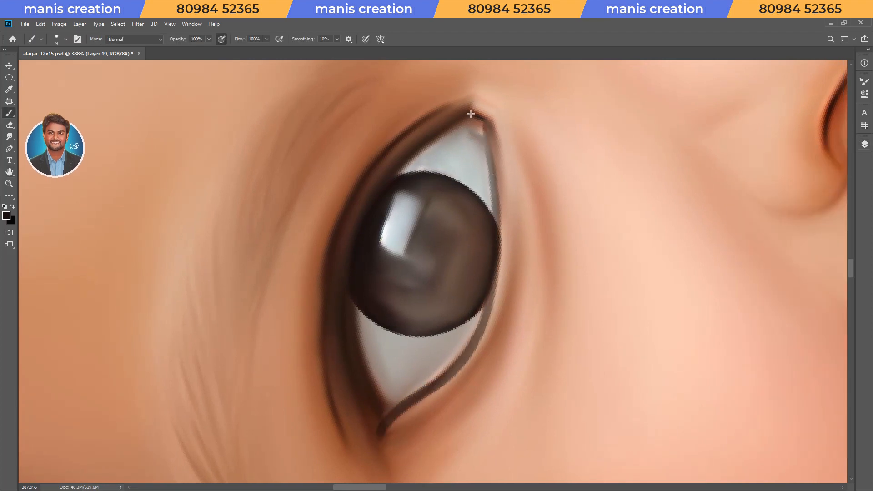
Paint a matching dark line along the other eye's lower lid from the inner to the outer corner.
left_click_drag(350, 286, 355, 349)
left_click_drag(413, 295, 357, 295)
mouse_move(357, 296)
left_mouse_down()
mouse_move(457, 376)
mouse_move(554, 255)
left_mouse_up()
left_click_drag(429, 255, 491, 250)
mouse_move(481, 73)
left_mouse_down()
mouse_move(425, 186)
mouse_move(418, 332)
mouse_move(442, 387)
left_mouse_up()
key("r")
left_click_drag(502, 230, 487, 213)
left_click_drag(426, 70, 488, 124)
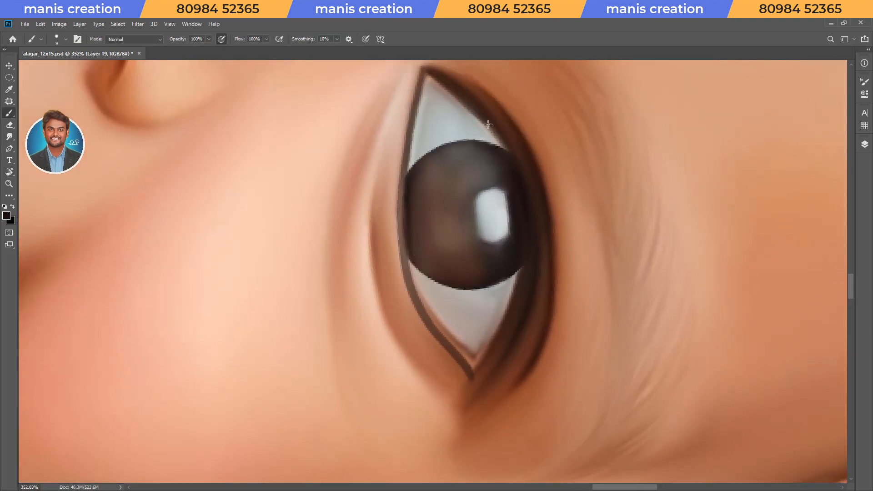
Set the painting colour to white and paint thin highlight strokes on the teeth and lower lip with a small brush.
left_click_drag(491, 350, 387, 348)
mouse_move(364, 291)
left_mouse_down()
mouse_move(473, 368)
mouse_move(523, 345)
left_mouse_up()
left_click_drag(415, 304, 532, 148)
left_click_drag(596, 445, 455, 246)
key("d")
key("x")
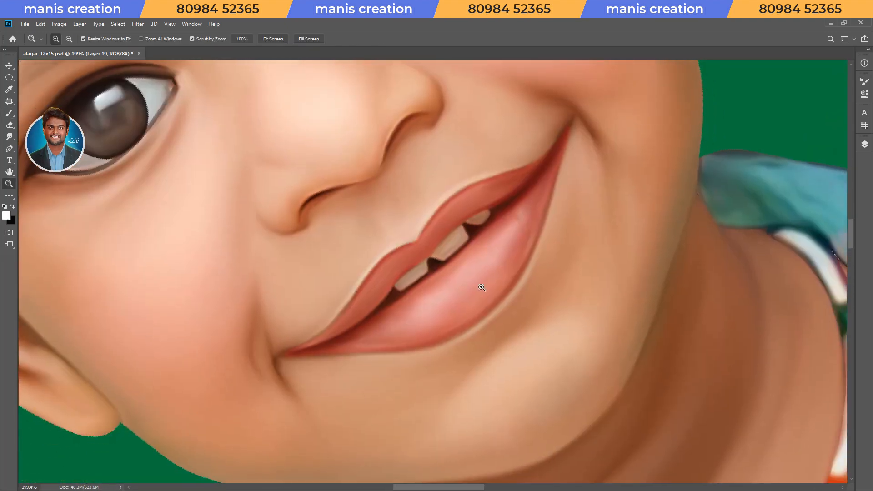
left_click_drag(482, 287, 523, 289)
key("bracketleft")
key("bracketleft")
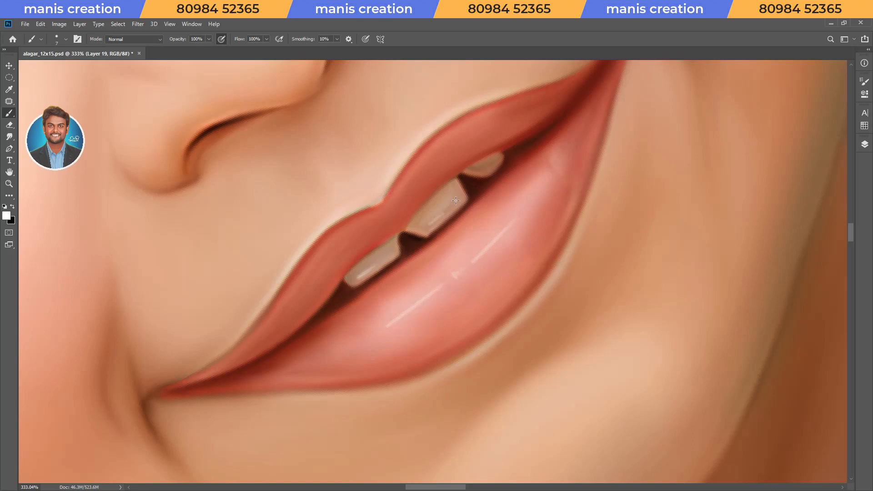
key("r")
left_click_drag(579, 133, 290, 301)
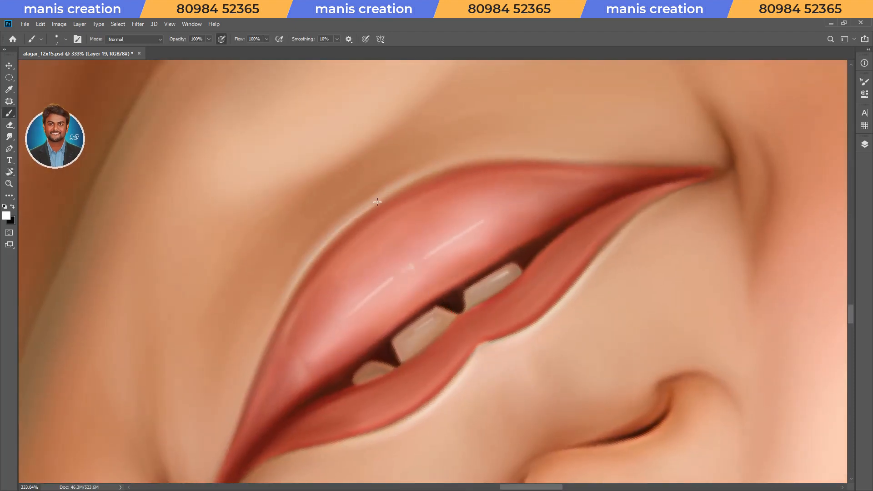
Set orange and red swatches as the two painting colours and enlarge the brush for the irises.
left_click_drag(436, 273, 364, 275)
key("r")
left_click_drag(328, 319, 546, 191)
left_click_drag(409, 230, 428, 409)
mouse_move(504, 237)
left_mouse_down()
mouse_move(567, 236)
mouse_move(526, 245)
left_mouse_up()
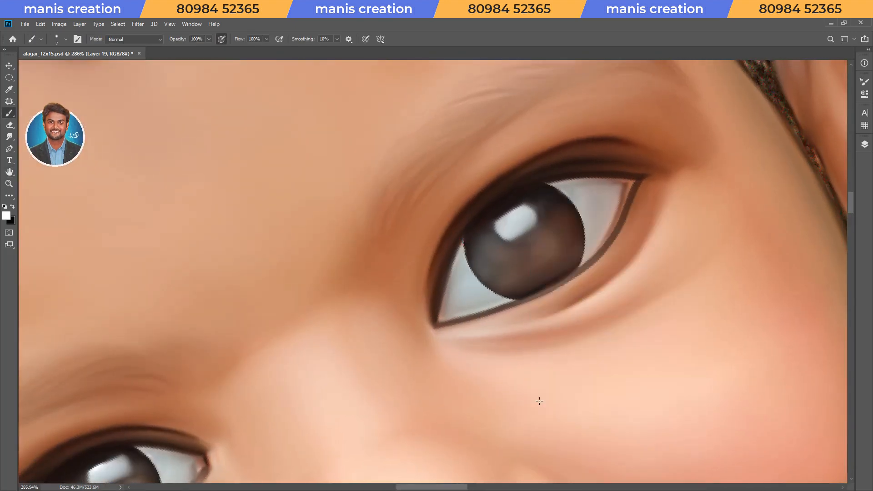
key("F1")
left_click(710, 170)
key("x")
left_click(719, 170)
key("r")
left_click_drag(548, 278, 541, 268)
key("bracketright")
key("bracketright")
Try painting an orange glow on the lower part of the irises and undo it.
left_click_drag(534, 265, 557, 237)
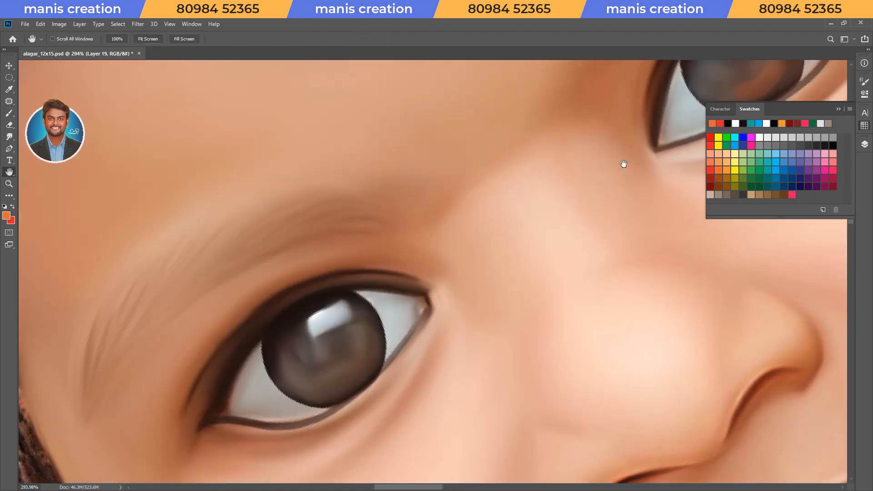
left_click_drag(355, 353, 395, 345)
key("ctrl+z")
key("v")
key("F7")
key("F7")
key("b")
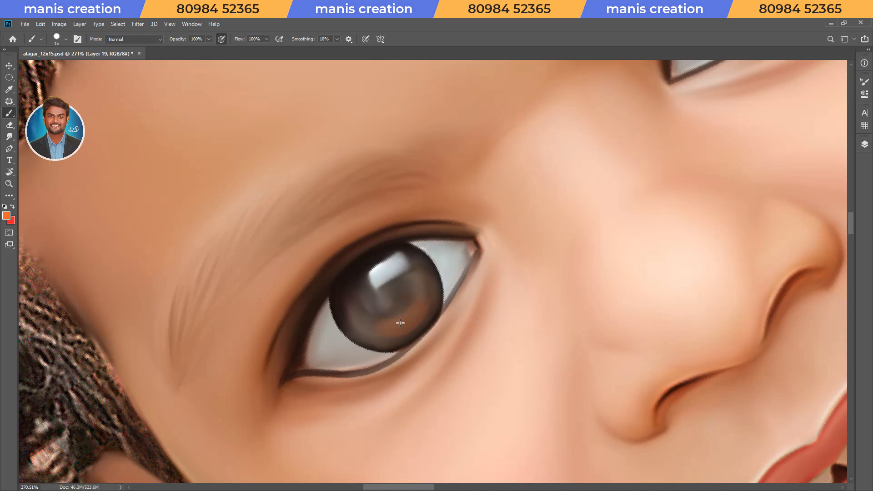
key("ctrl+z")
Paint a red crescent along the lower part of both irises.
left_click_drag(376, 323, 425, 296)
key("space")
left_click_drag(751, 62, 443, 224)
key("ctrl+z")
left_click_drag(414, 180, 465, 139)
Pick a teal swatch and paint small teal spots on both sides of each iris.
key("x")
key("F2")
left_click(768, 170)
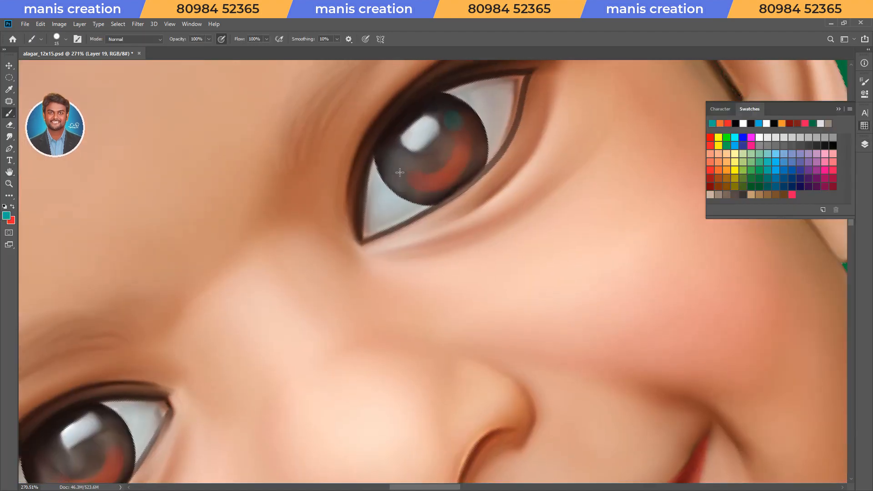
key("space")
left_click_drag(108, 429, 411, 304)
key("r")
mouse_move(391, 366)
left_mouse_down()
mouse_move(415, 369)
mouse_move(423, 358)
left_mouse_up()
Paint a light orange glow inside the red crescent of both irises and save the document.
left_click(726, 170)
key("space")
left_click_drag(651, 123, 449, 335)
left_click_drag(491, 204, 501, 191)
key("x")
key("ctrl+s")
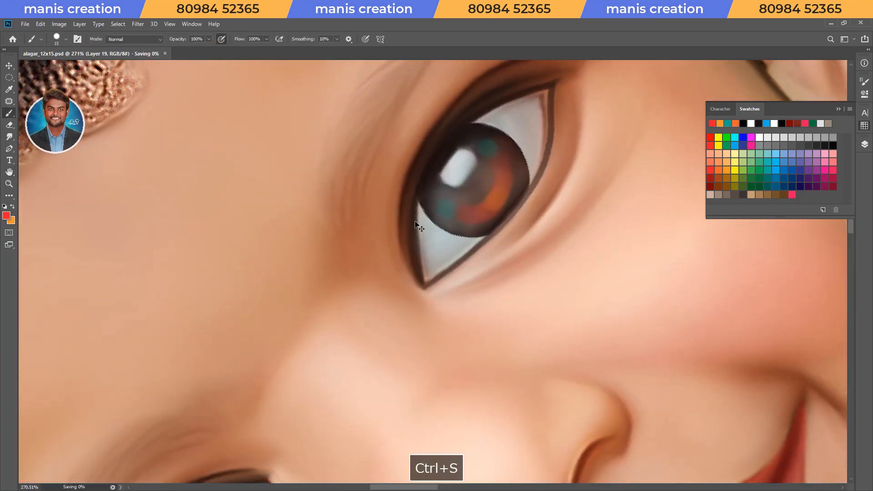
Switch to a smaller brush preset and paint red tints into the inner and outer corners of both eyes' whites.
right_click(418, 226)
double_click(519, 409)
key("r")
mouse_move(457, 364)
left_mouse_down()
mouse_move(400, 333)
mouse_move(407, 330)
left_mouse_up()
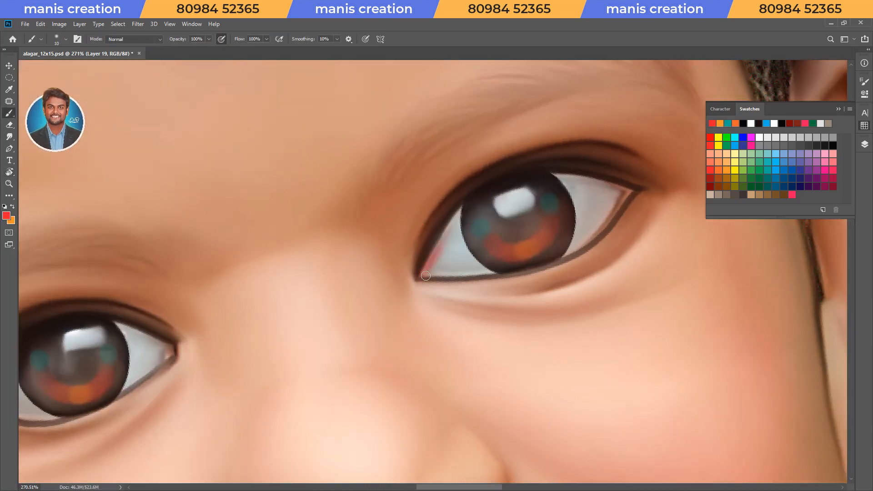
key("space")
mouse_move(308, 365)
left_mouse_down()
mouse_move(623, 261)
mouse_move(610, 201)
left_mouse_up()
key("r")
key("bracketright")
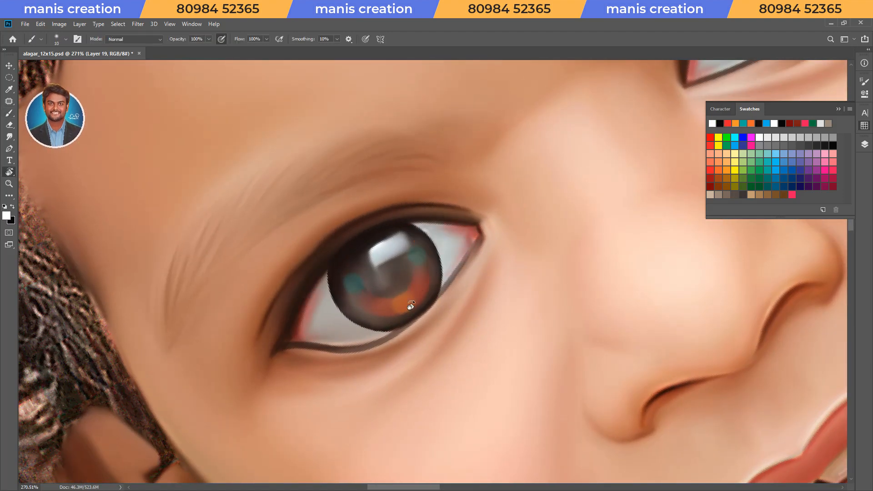
Choose another brush preset and brighten the highlight in both irises with white.
left_click_drag(411, 306, 420, 310)
right_click(427, 264)
double_click(504, 458)
left_click_drag(375, 271, 393, 255)
key("space")
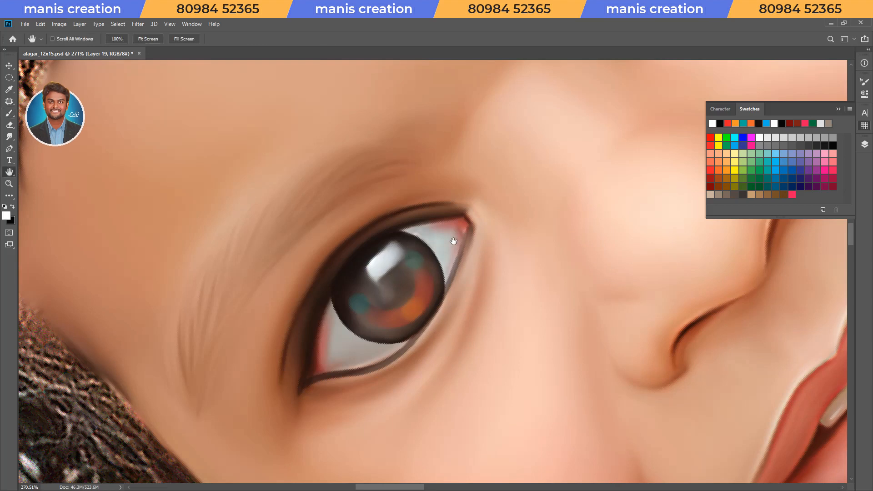
left_click_drag(582, 110, 369, 405)
left_click_drag(450, 228, 457, 216)
Switch to a larger soft brush preset and dab white highlights onto the whites of both eyes.
right_click(491, 204)
double_click(561, 315)
left_click_drag(506, 183, 520, 183)
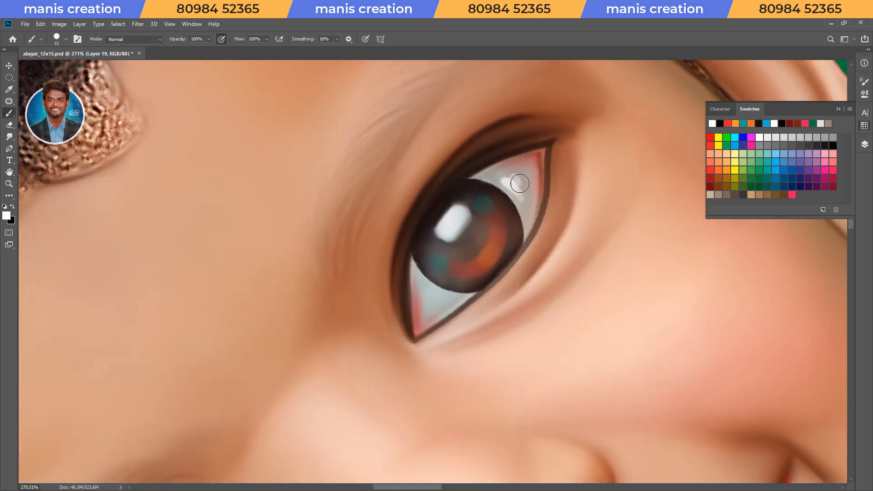
key("space")
left_click_drag(282, 459, 459, 250)
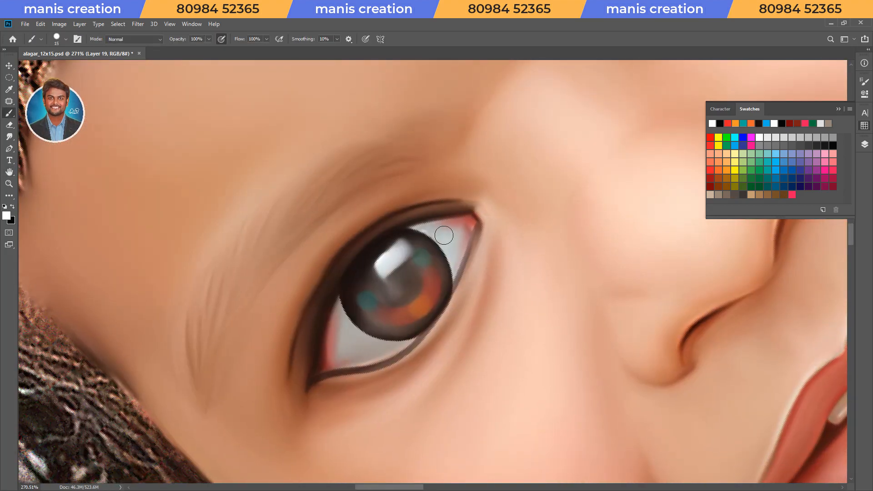
Save the document, duplicate Layer 19 and merge both copies into one layer named eye.
key("ctrl+0")
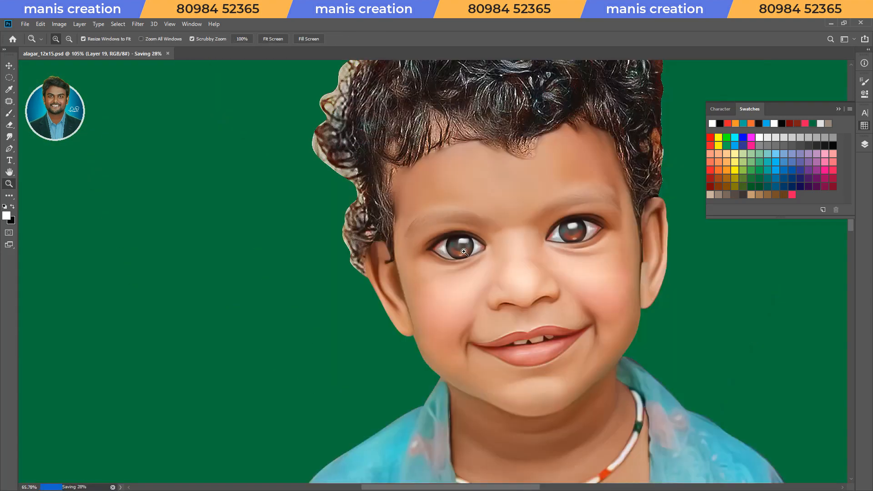
key("v")
key("ctrl+s")
key("ctrl+j")
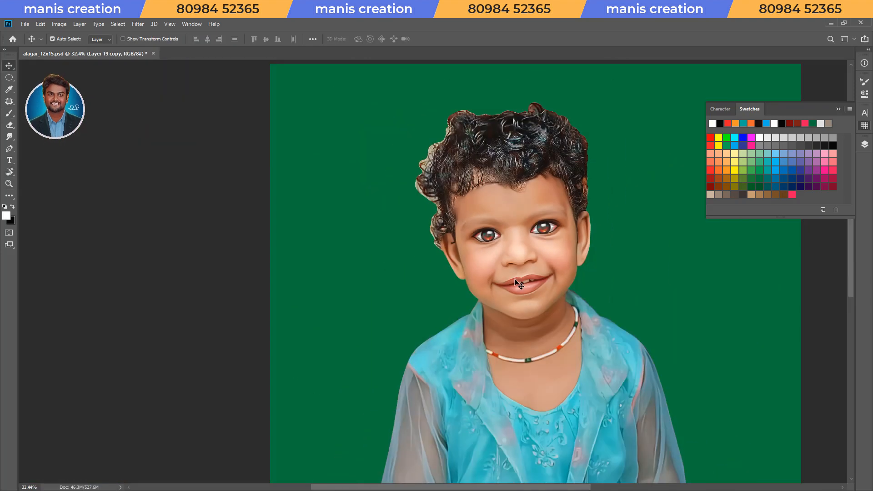
key("F7")
key("ctrl+e")
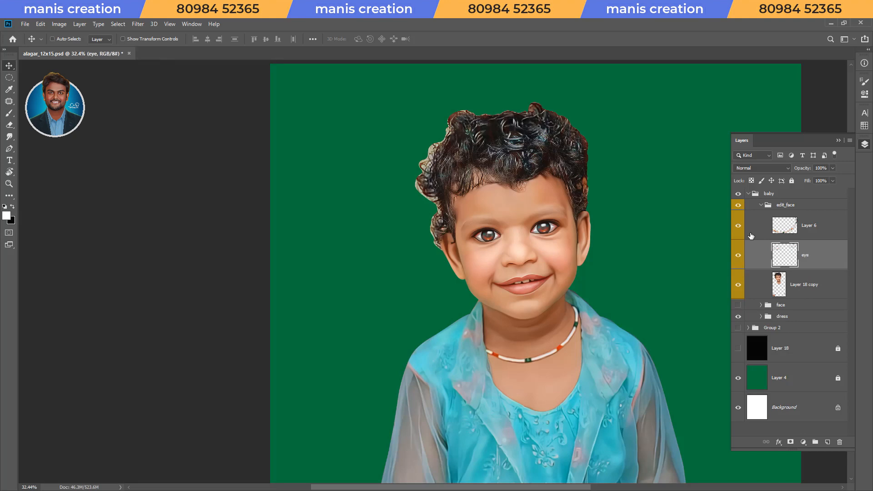
Select the baby group and flip it horizontally.
scroll(549, 197, "up", 5)
key("space")
left_click_drag(557, 218, 546, 266)
left_click(766, 205)
left_click(767, 194)
key("ctrl+h")
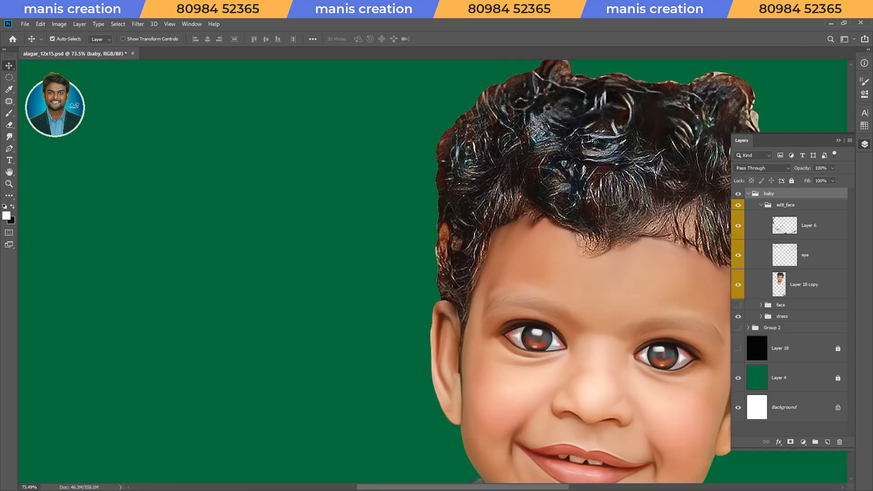